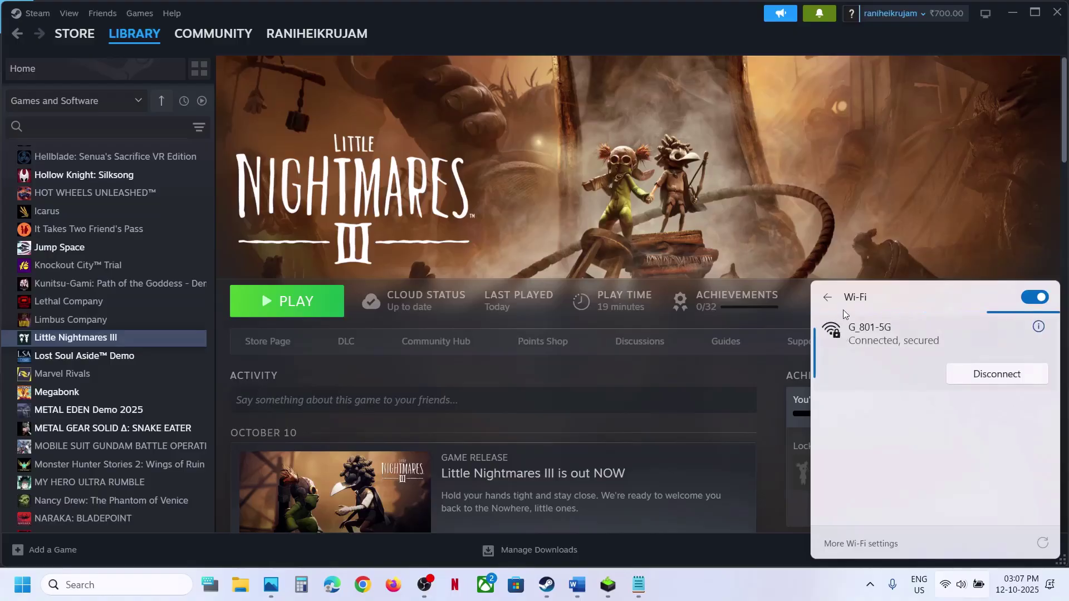
Step: Turn the computer's Wi-Fi off and back on to reconnect to the network
left_click(828, 298)
left_click(841, 333)
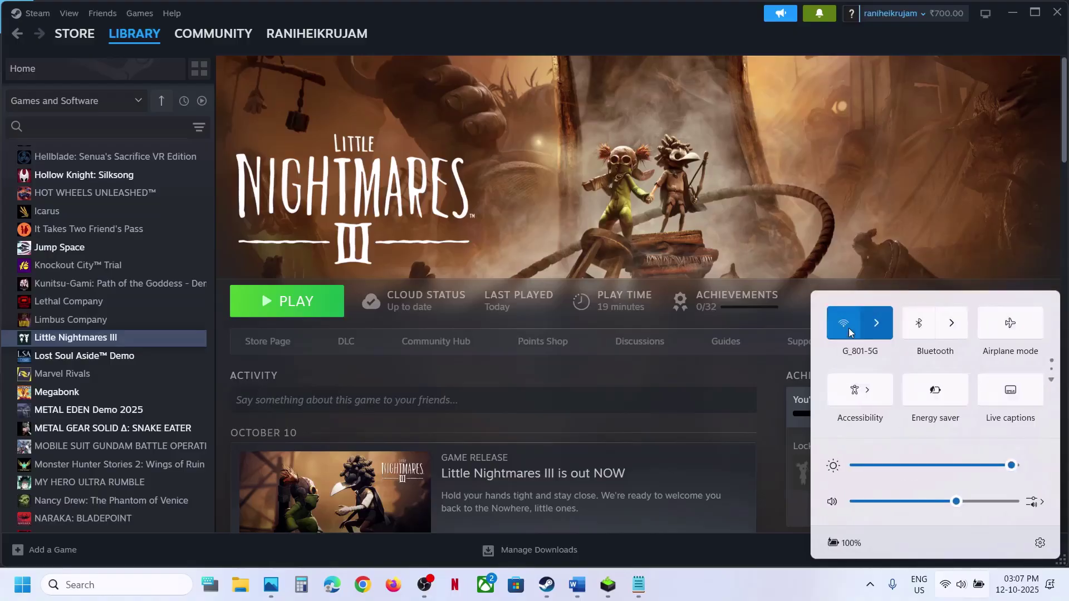
left_click(835, 331)
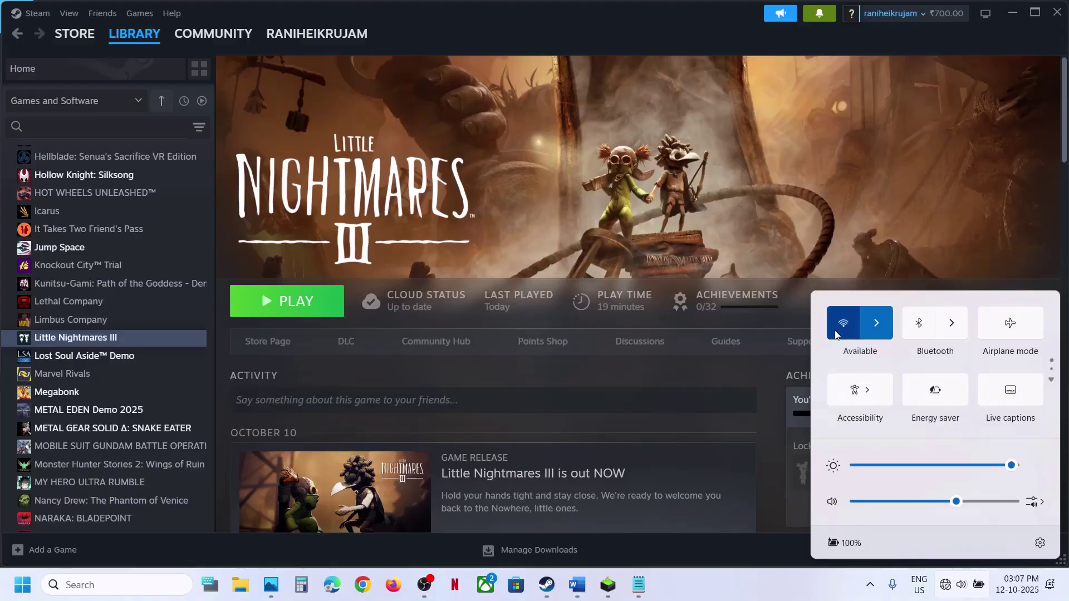
left_click(657, 201)
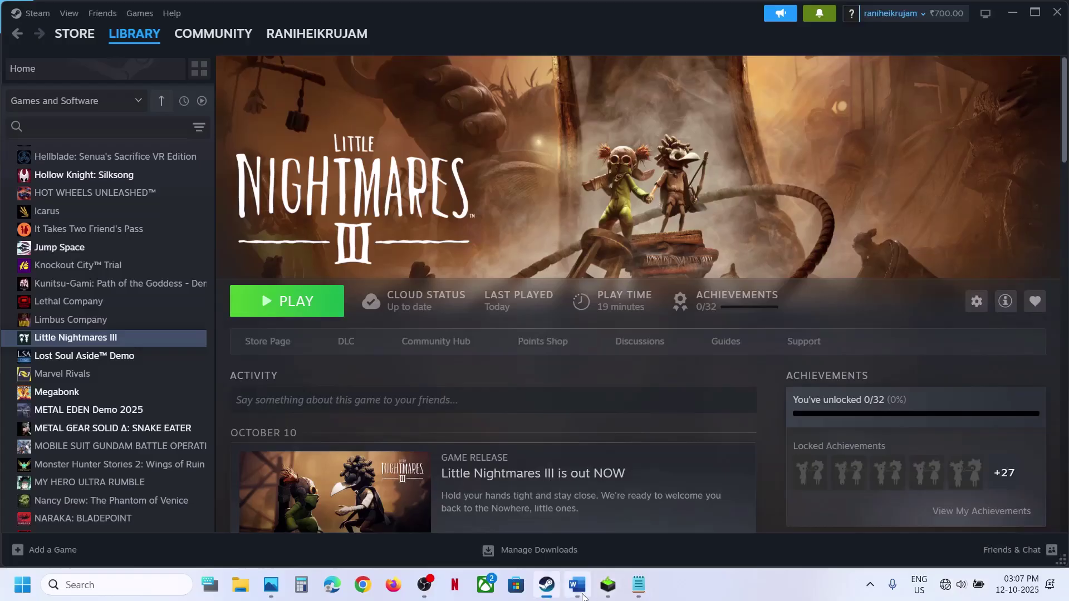
Step: Switch to the Word troubleshooting notes, highlight the Step 2 text about switching networks, and minimize the document
left_click(577, 585)
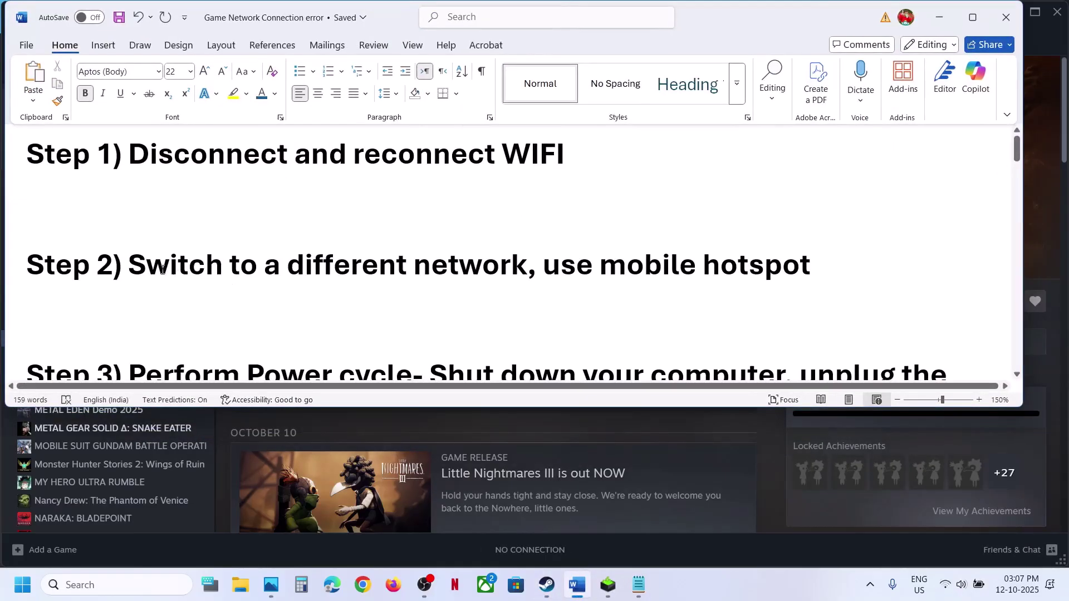
left_click_drag(162, 269, 524, 268)
left_click(935, 410)
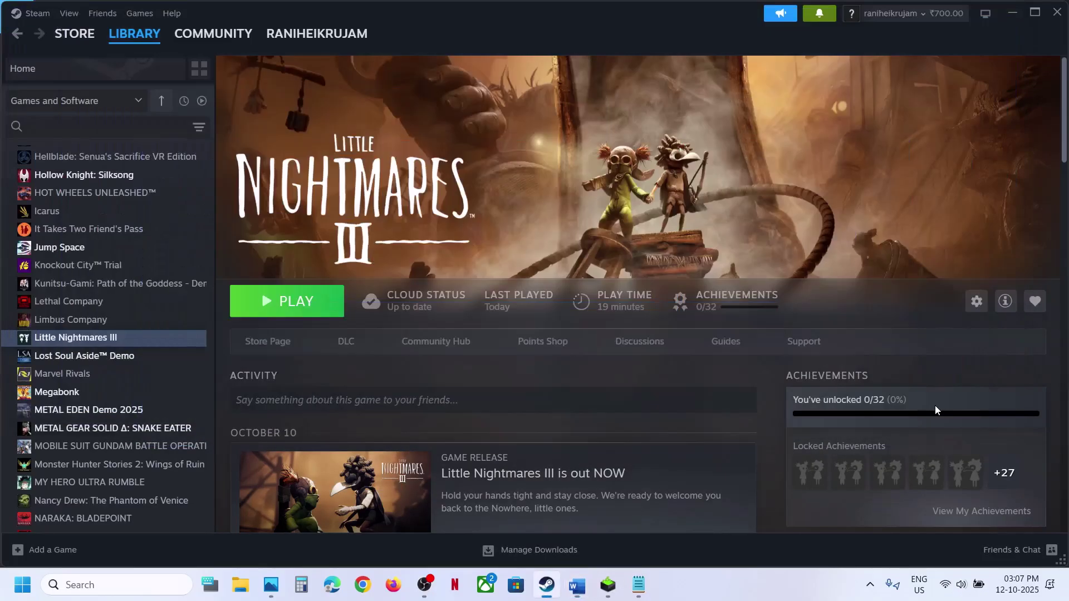
Step: Connect the computer to the G_801-4G Wi-Fi network with automatic connection enabled
left_click(962, 585)
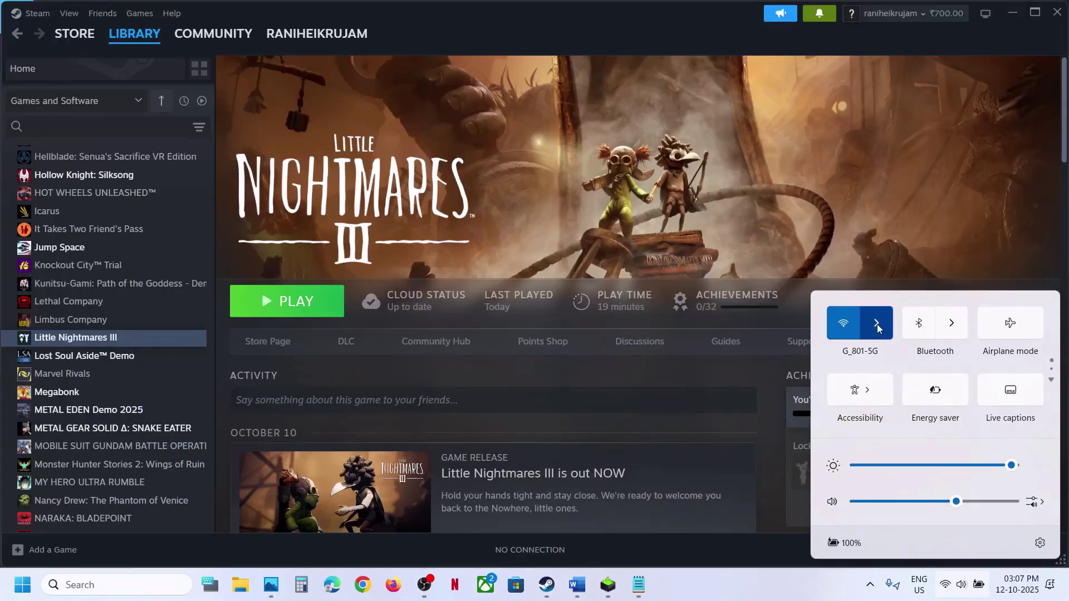
left_click(877, 324)
left_click(958, 407)
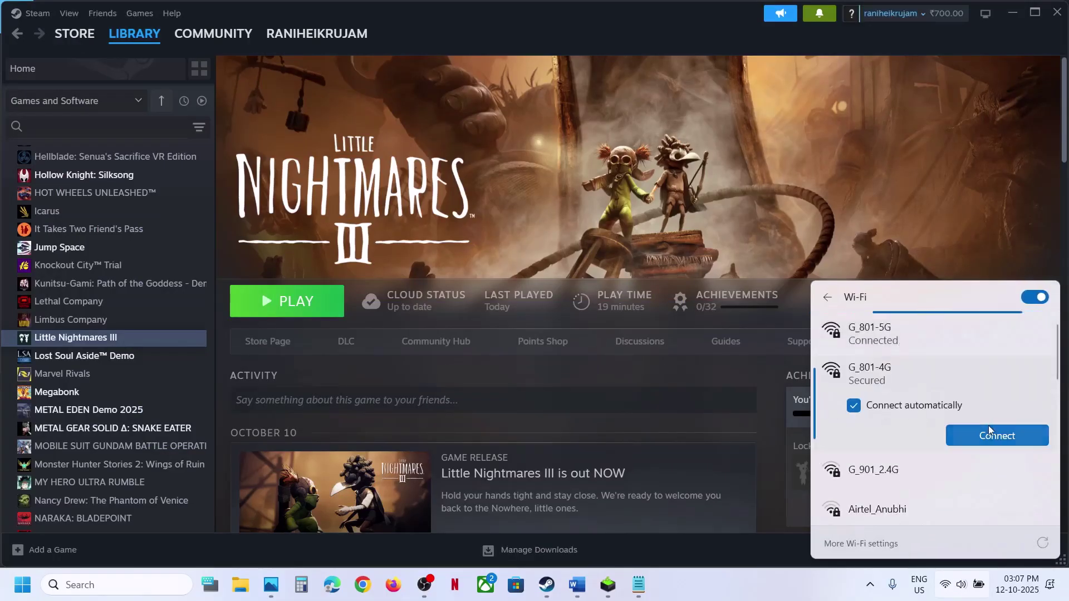
left_click(988, 429)
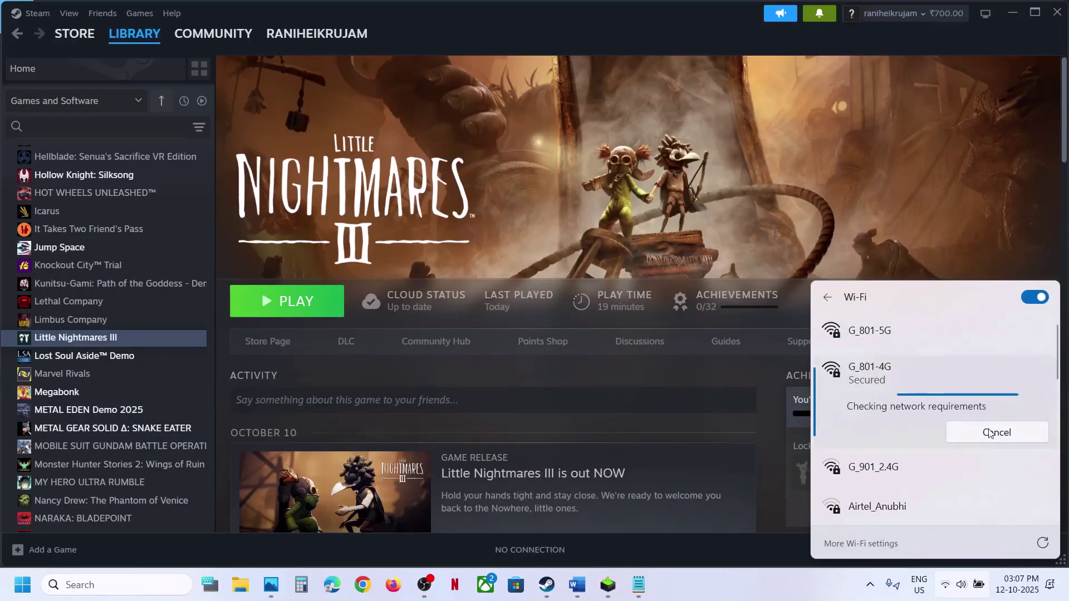
Step: Return to the Word notes and highlight the mobile hotspot suggestion in Step 2
left_click(579, 585)
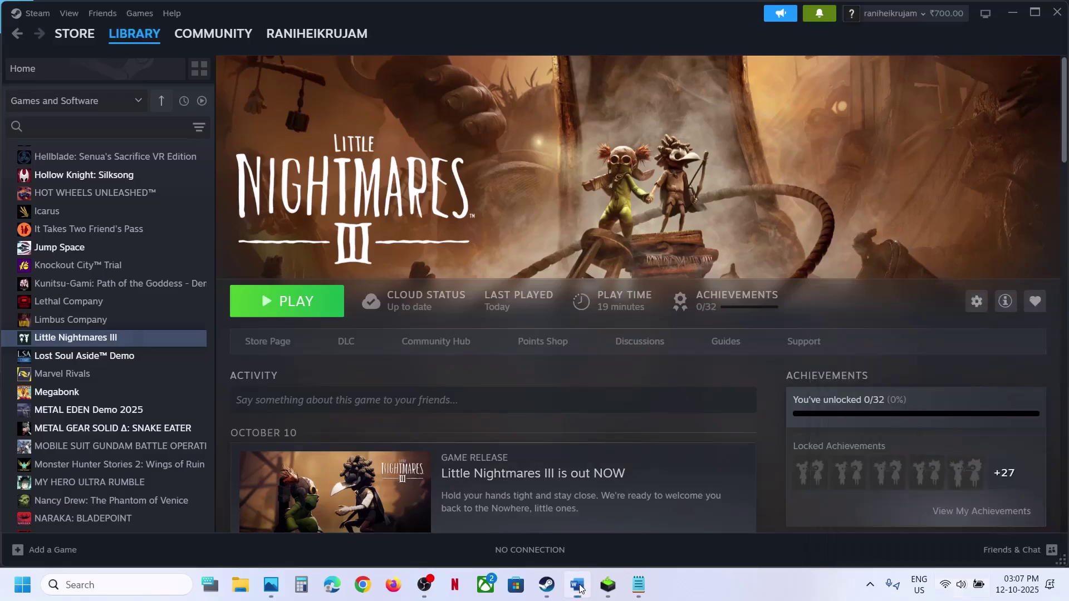
left_click(579, 586)
left_click_drag(571, 261, 811, 265)
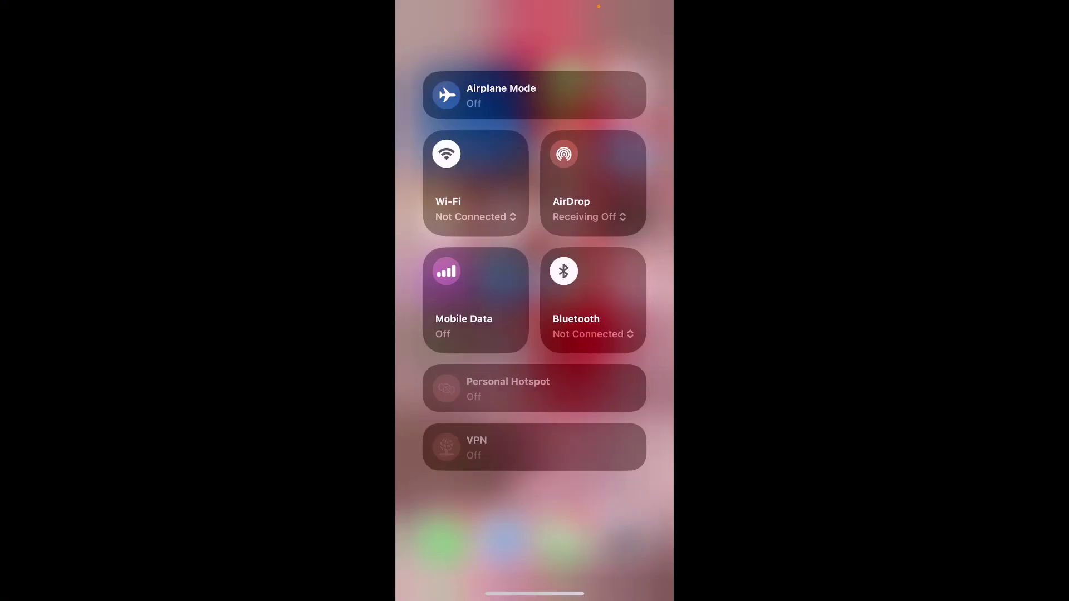
Step: Turn on Mobile Data and Personal Hotspot on the phone, and check the computer's list of available Wi-Fi networks
left_click(446, 271)
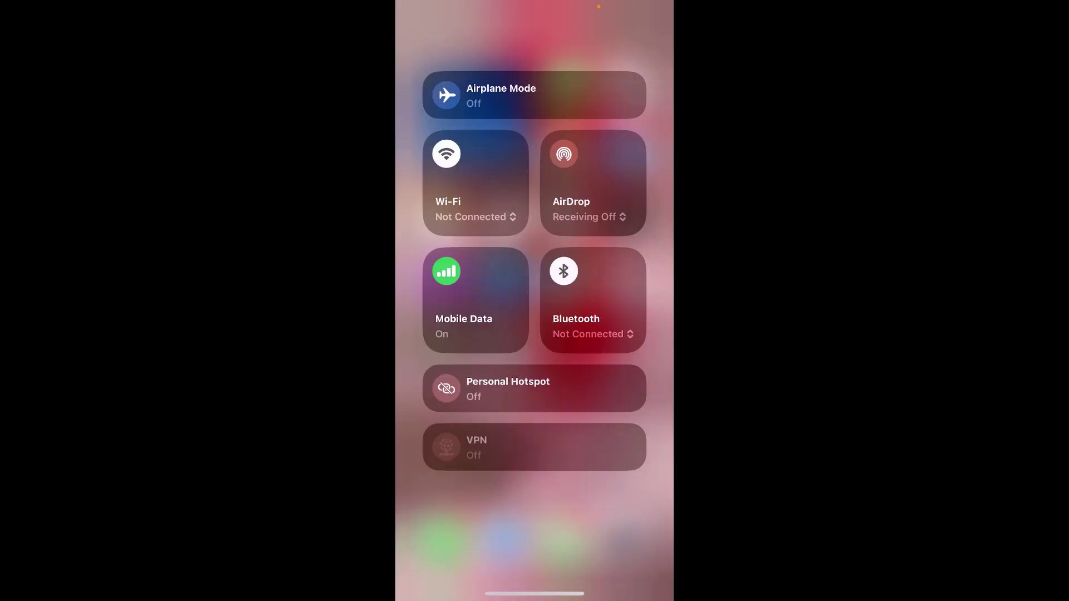
left_click(446, 389)
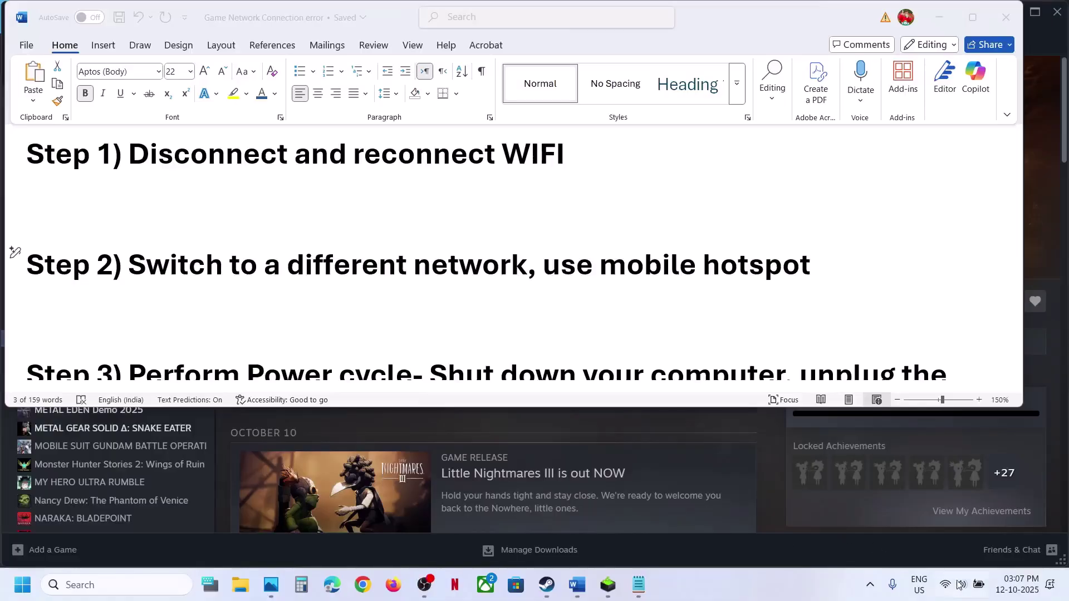
left_click(958, 585)
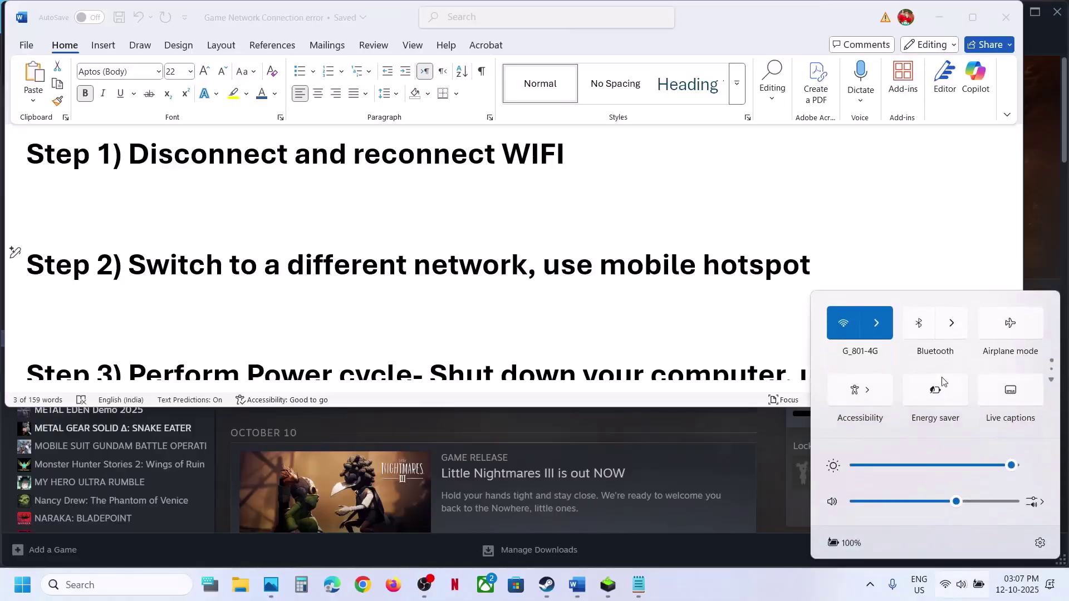
left_click(880, 333)
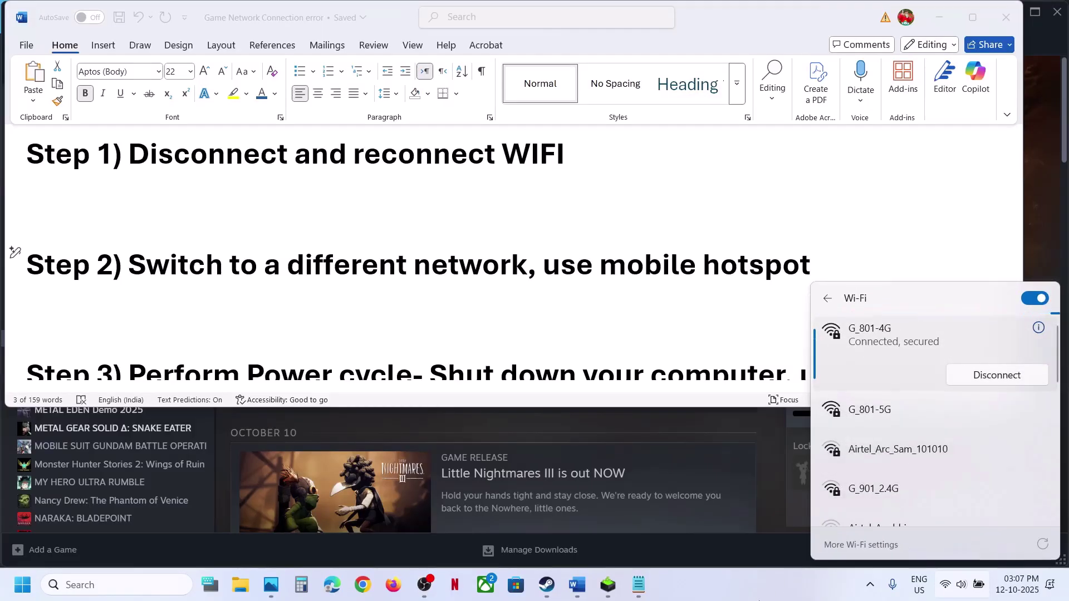
left_click(759, 600)
Step: Go through the Step 3 power cycle instructions in the Word notes, highlighting the computer shutdown, router restart and cable reconnection parts
scroll(437, 335, "down", 5)
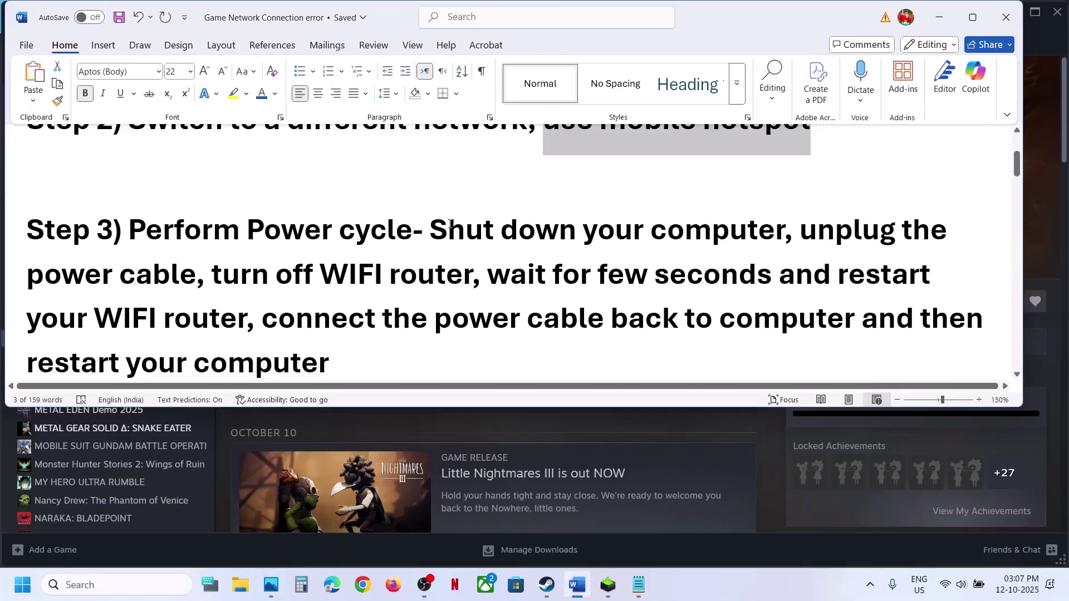
left_click_drag(431, 232, 721, 246)
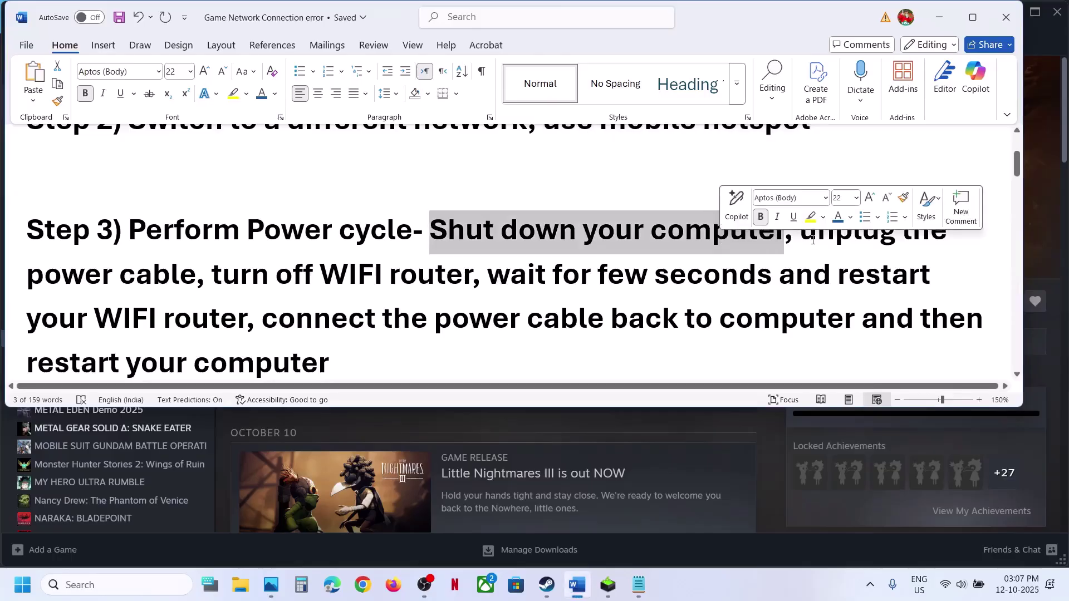
left_click_drag(801, 234, 233, 328)
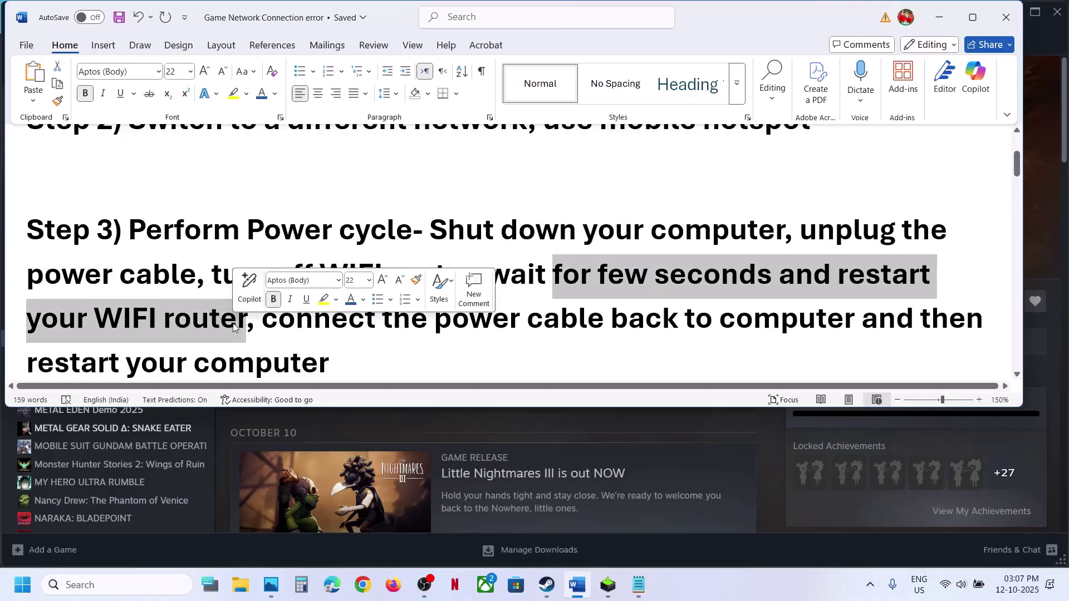
scroll(233, 328, "down", 1)
left_click_drag(286, 303, 362, 343)
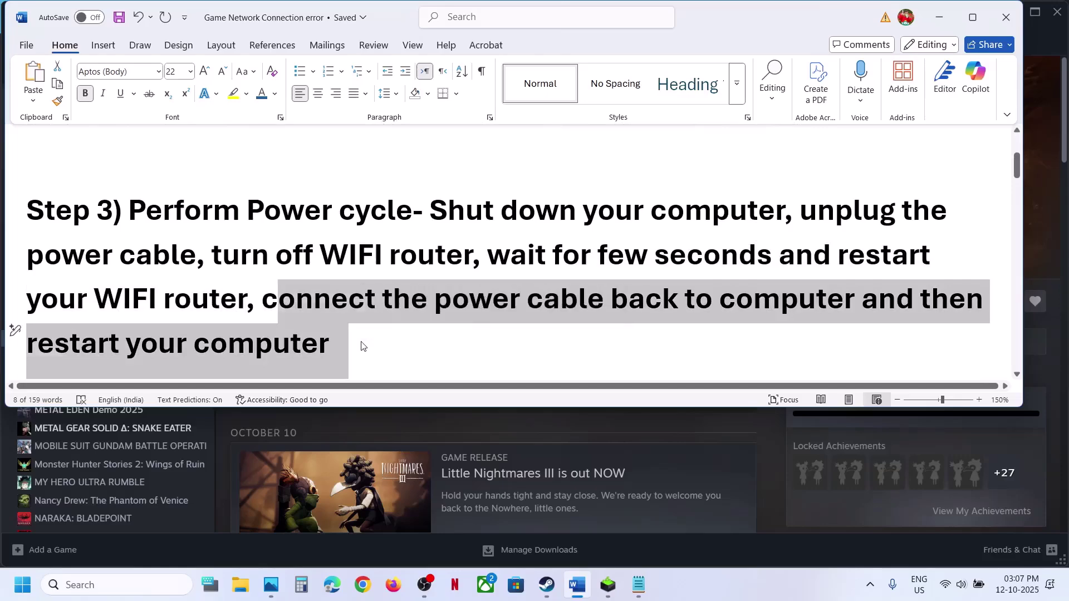
left_click(362, 343)
Step: View Step 4 on the Google DNS server in the Word notes and minimize the document
scroll(361, 342, "down", 3)
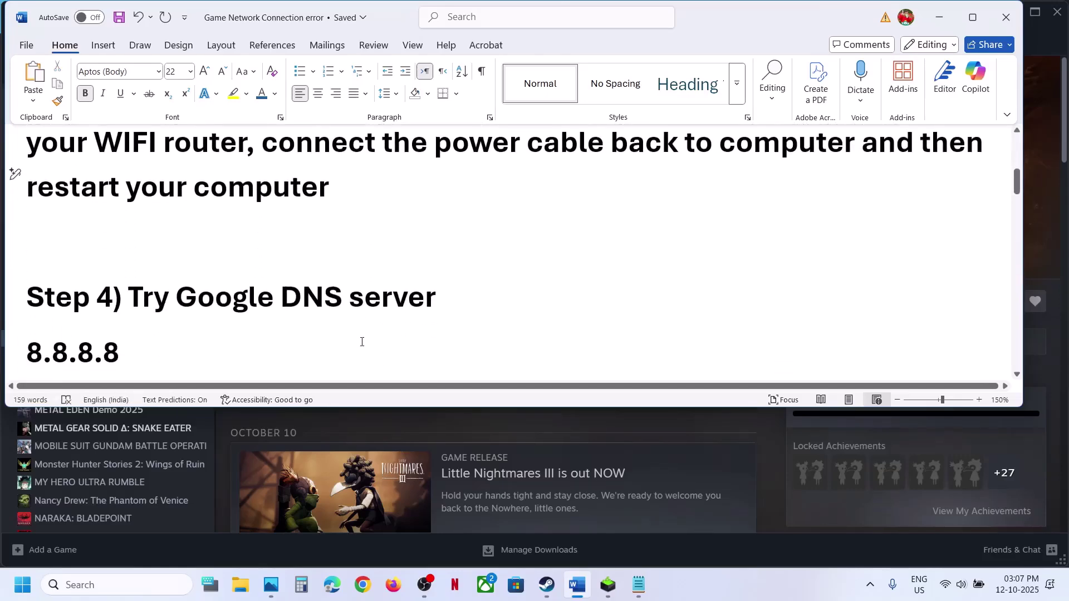
scroll(361, 342, "down", 2)
left_click(939, 18)
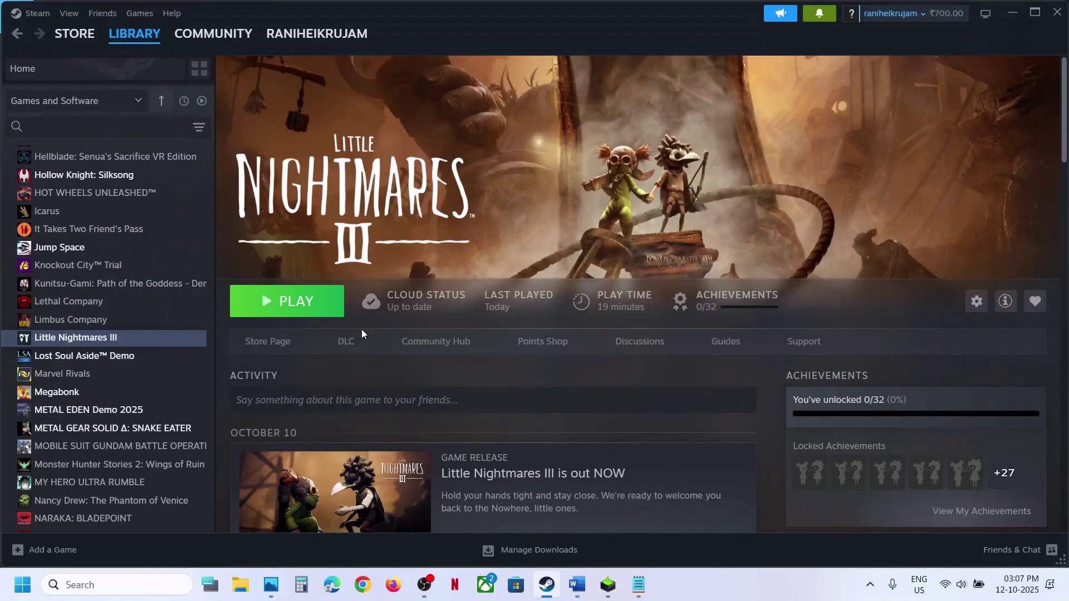
Step: Open the Wi-Fi connection's properties from the Network and Sharing Center in Control Panel
left_click(138, 587)
type("control")
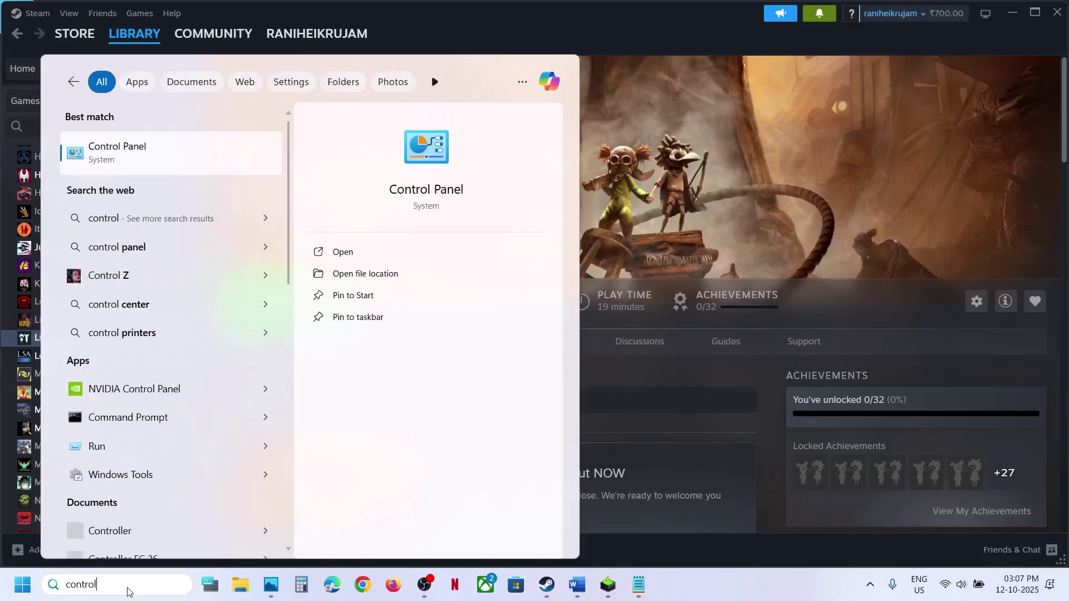
key("Return")
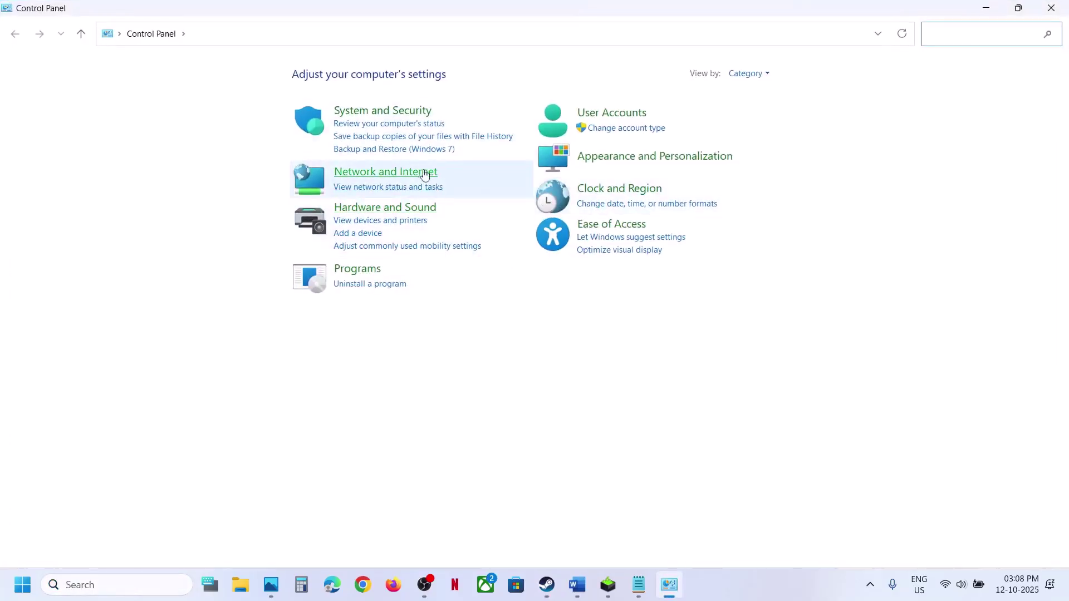
left_click(408, 177)
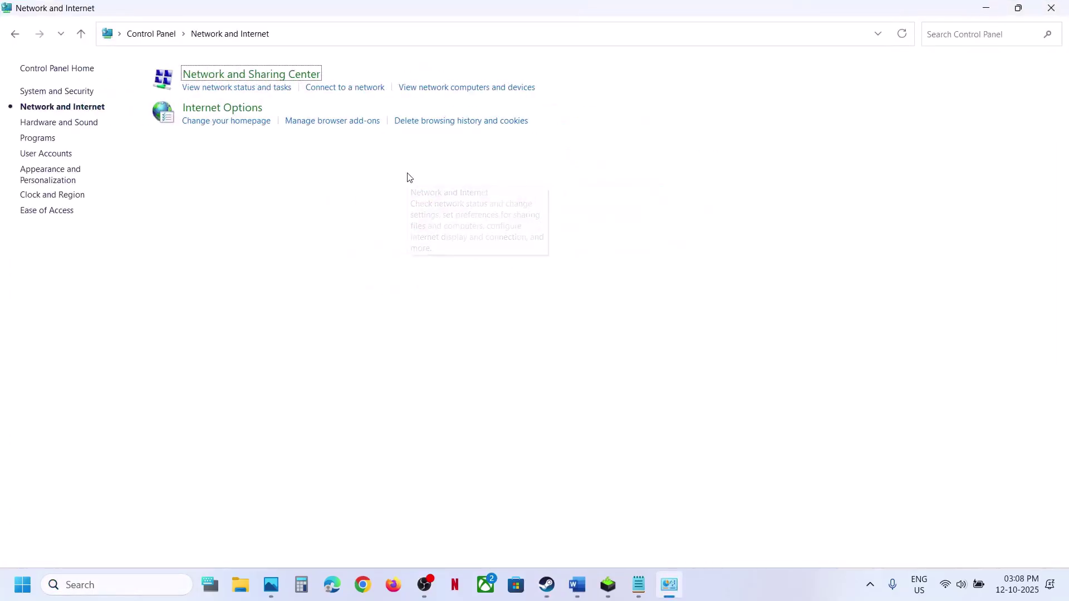
left_click(236, 80)
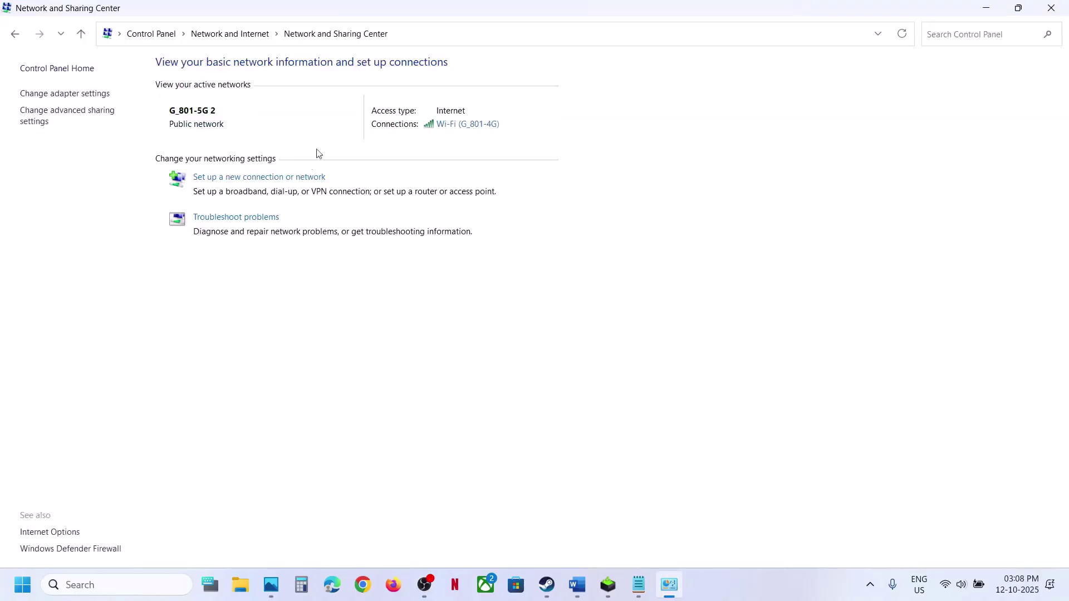
left_click(473, 125)
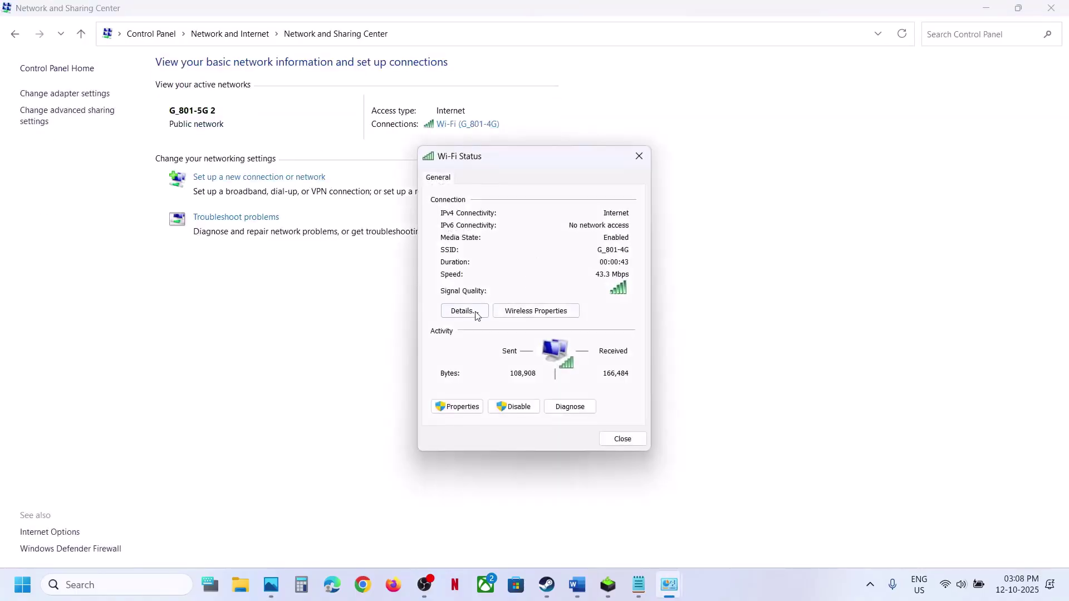
left_click(454, 406)
left_click(535, 352)
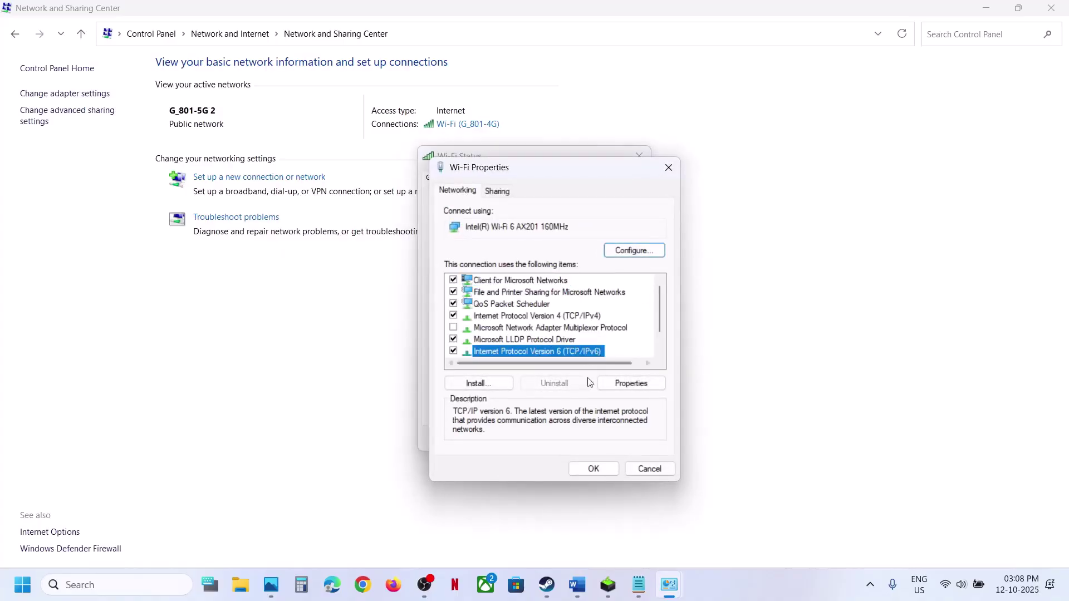
left_click(627, 380)
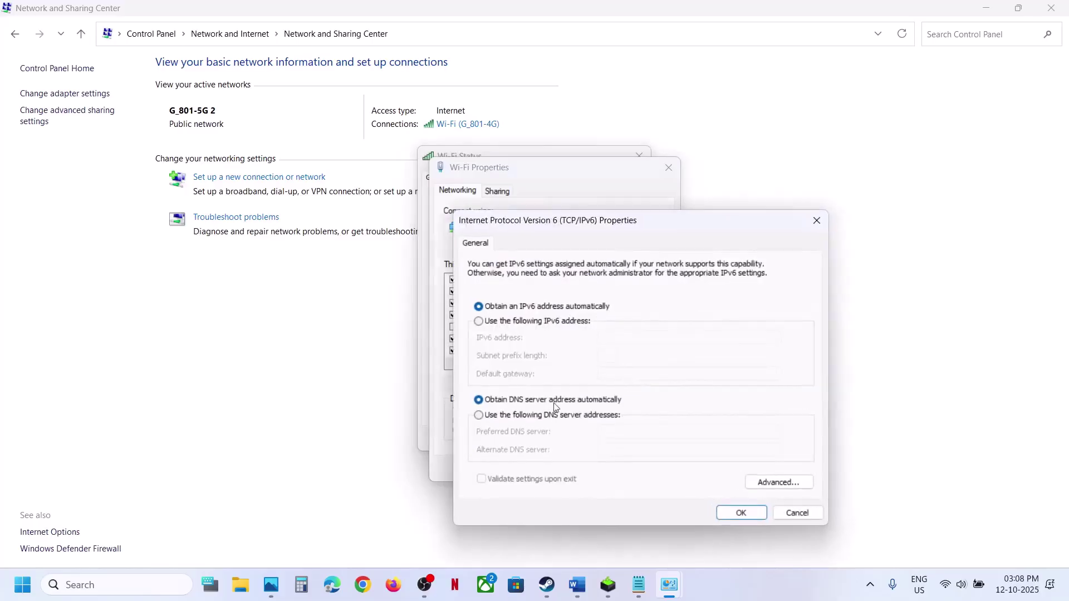
left_click(816, 220)
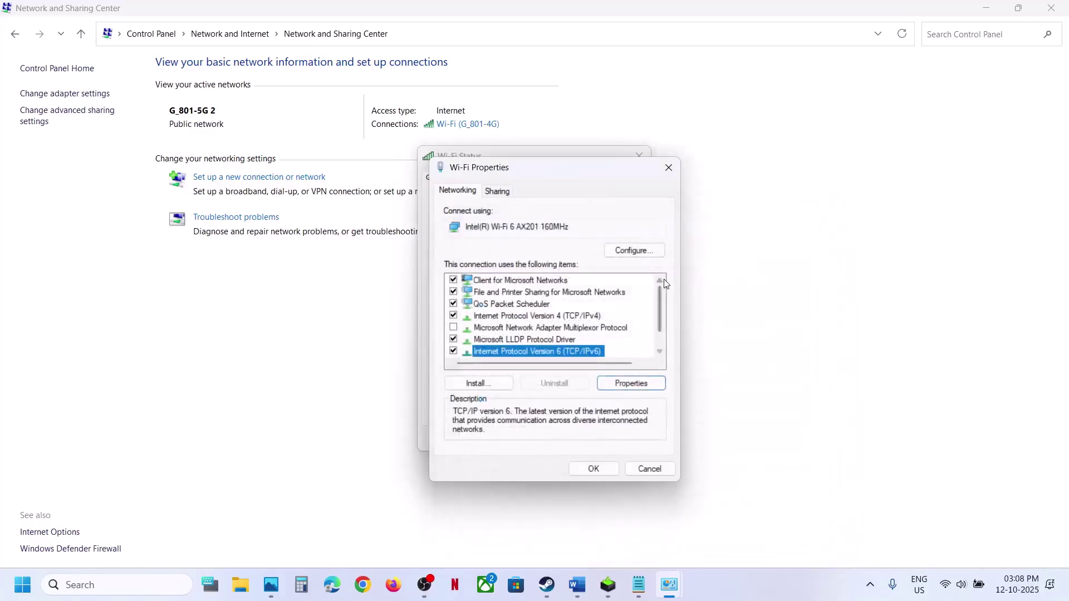
Step: Set the Internet Protocol Version 4 DNS servers to 8.8.8.8 preferred and 8.8.4.4 alternate, and apply the Wi-Fi properties
left_click(511, 316)
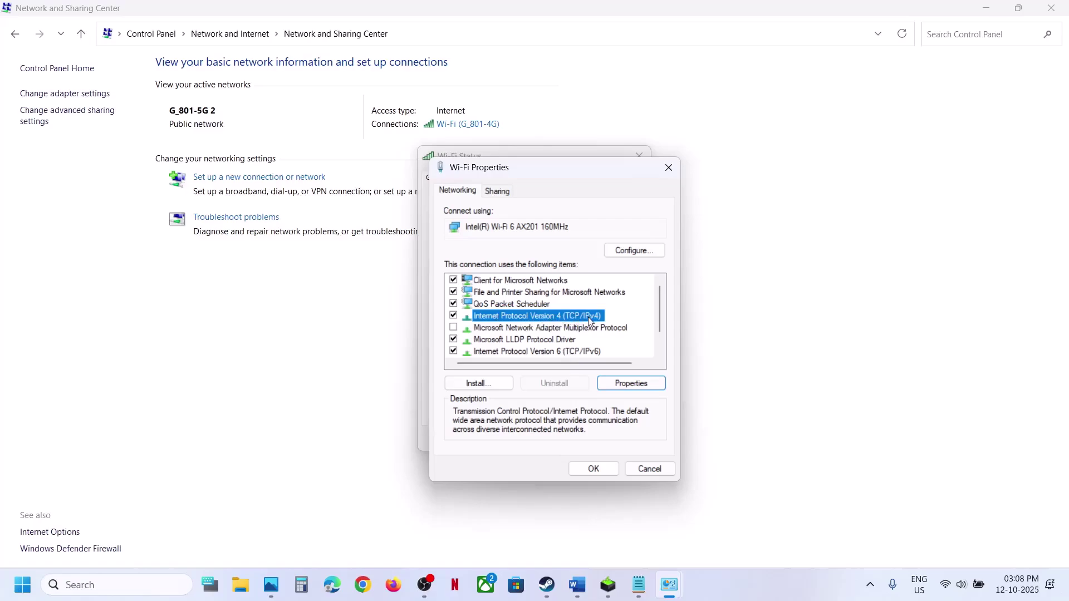
left_click(633, 385)
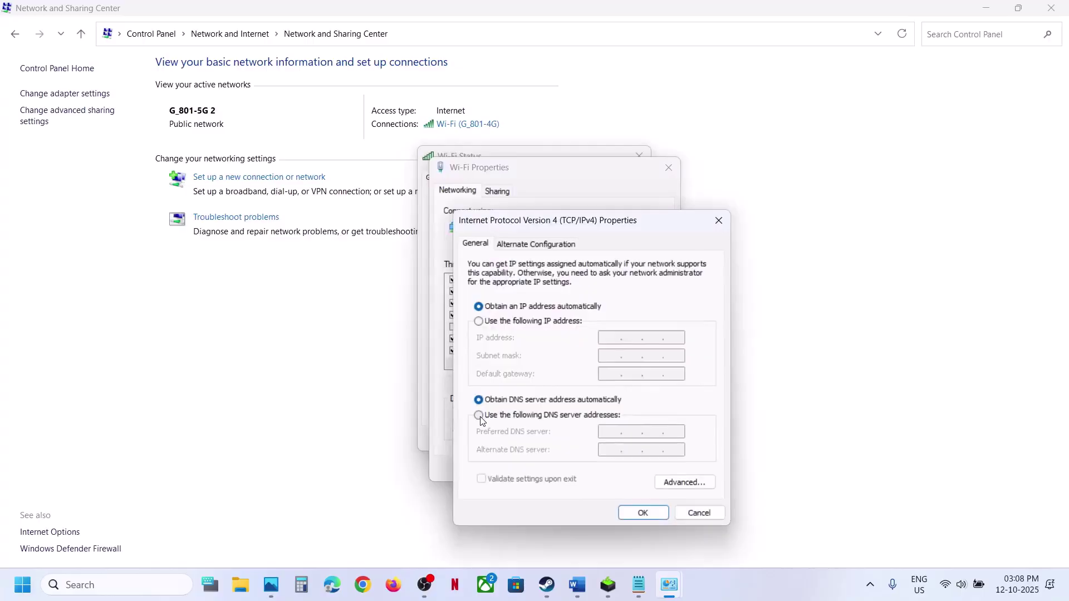
left_click(480, 416)
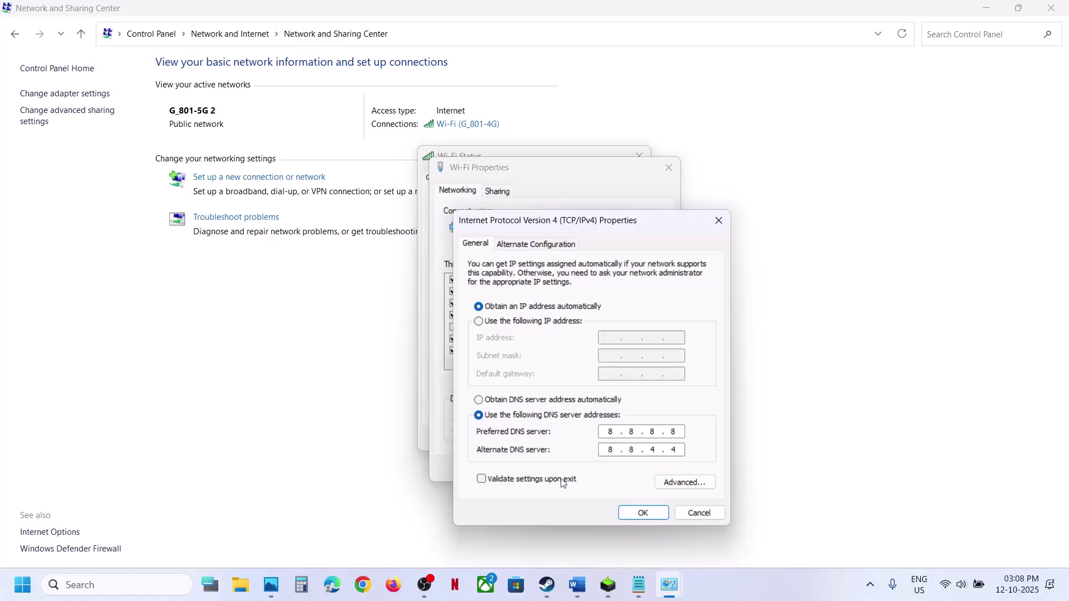
left_click(649, 511)
left_click(596, 470)
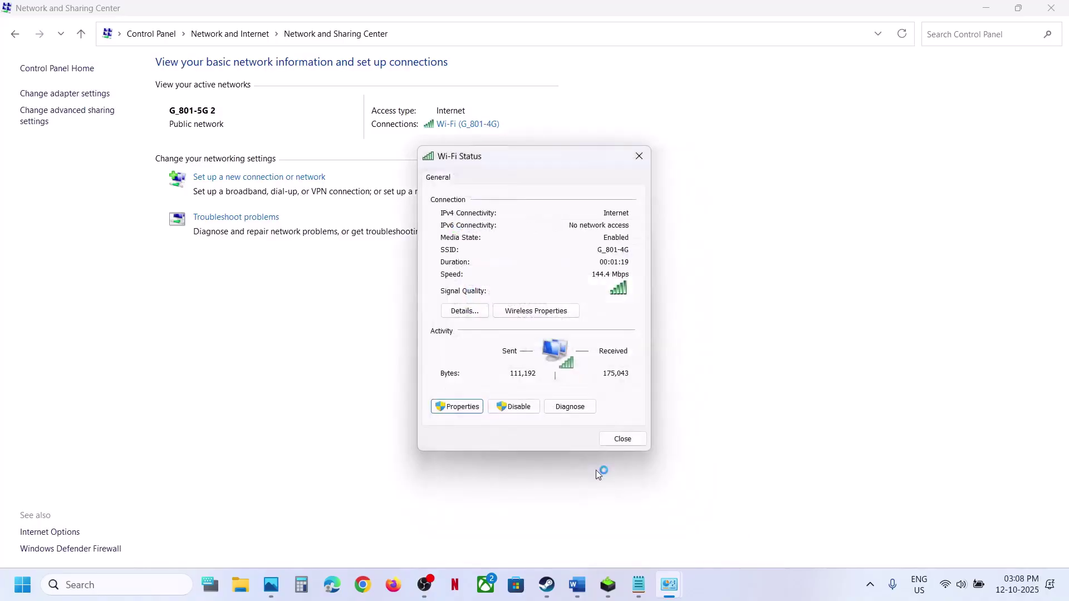
Step: Bring Steam to the front and reopen the Word troubleshooting notes at Step 4
mouse_move(548, 593)
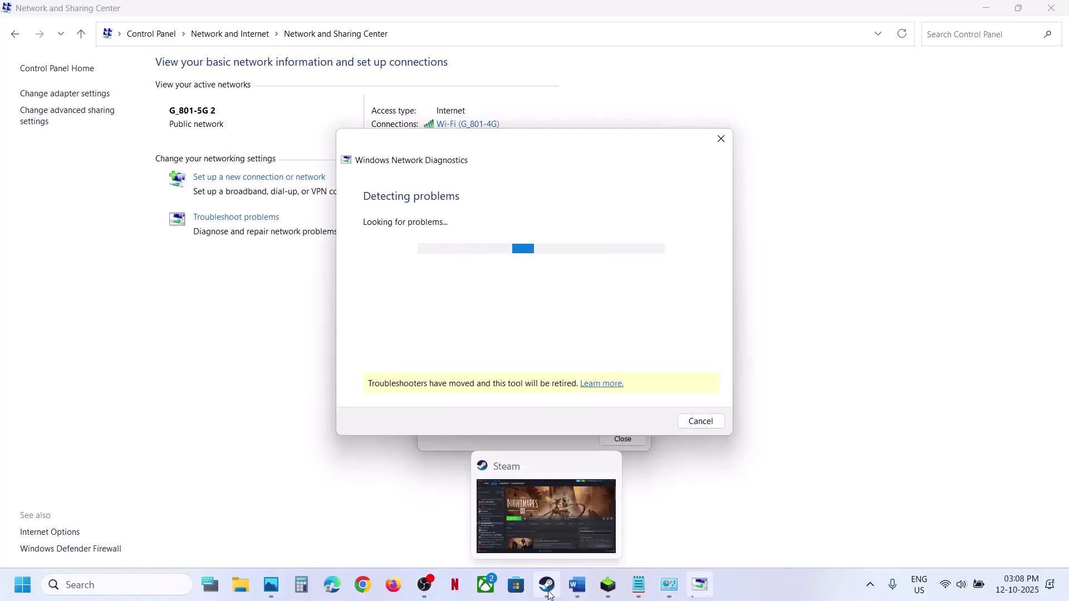
left_click(547, 586)
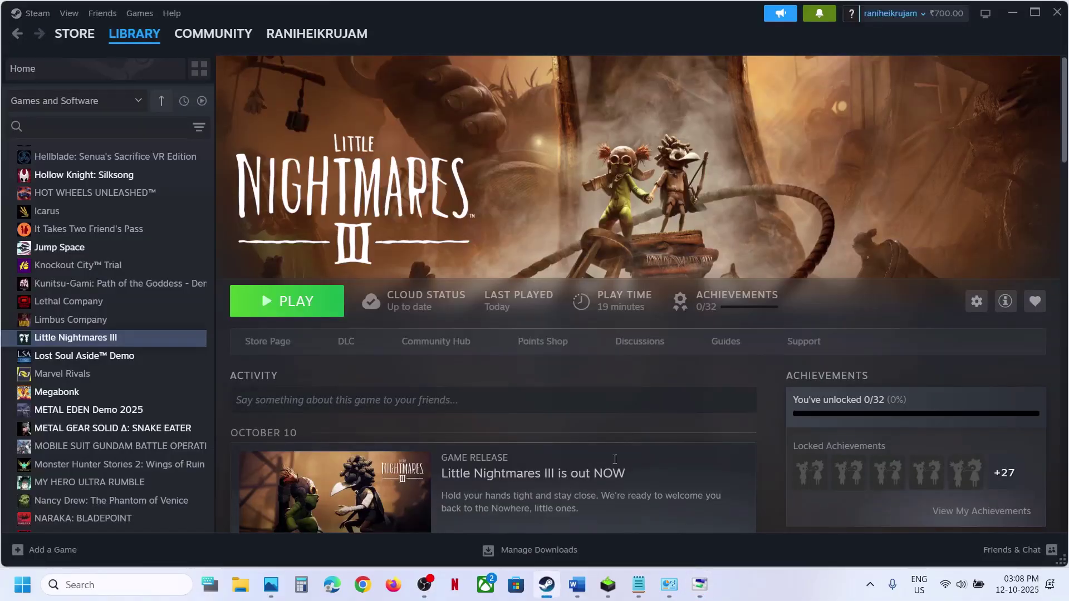
left_click(577, 584)
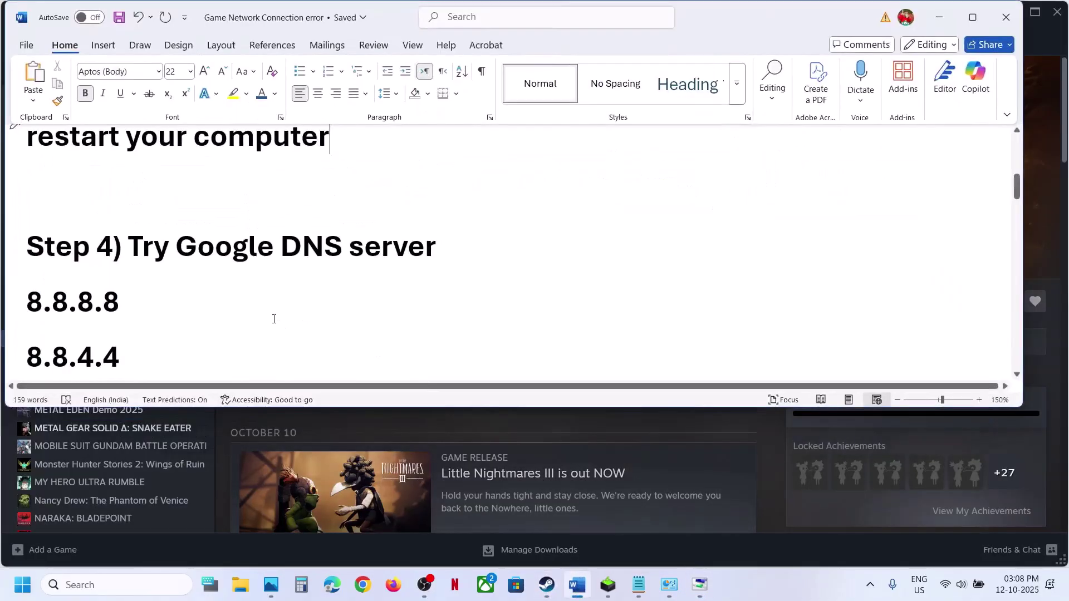
Step: Highlight the alternative DNS addresses 1.1.1.1 and 1.0.0.1 in the Word notes and return to the Wi-Fi Status dialog
scroll(274, 319, "down", 5)
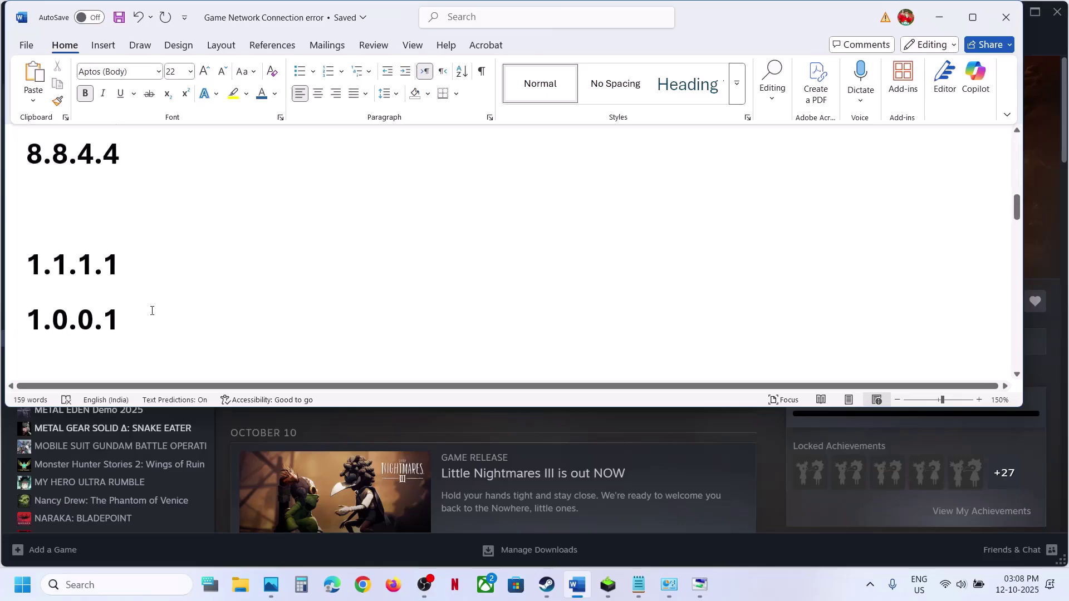
left_click_drag(152, 310, 44, 262)
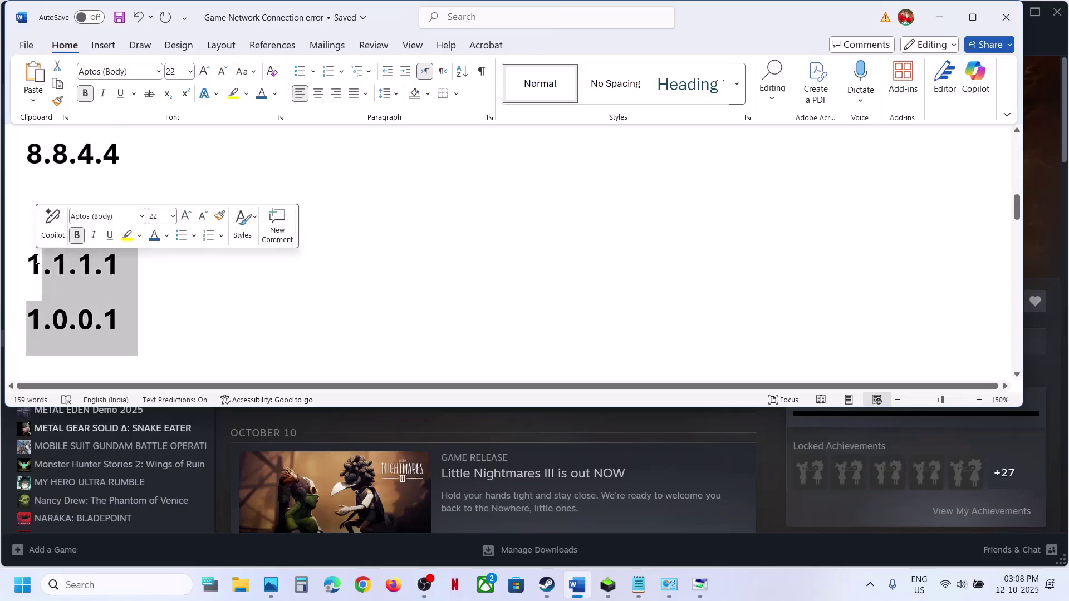
left_click(701, 585)
mouse_move(676, 599)
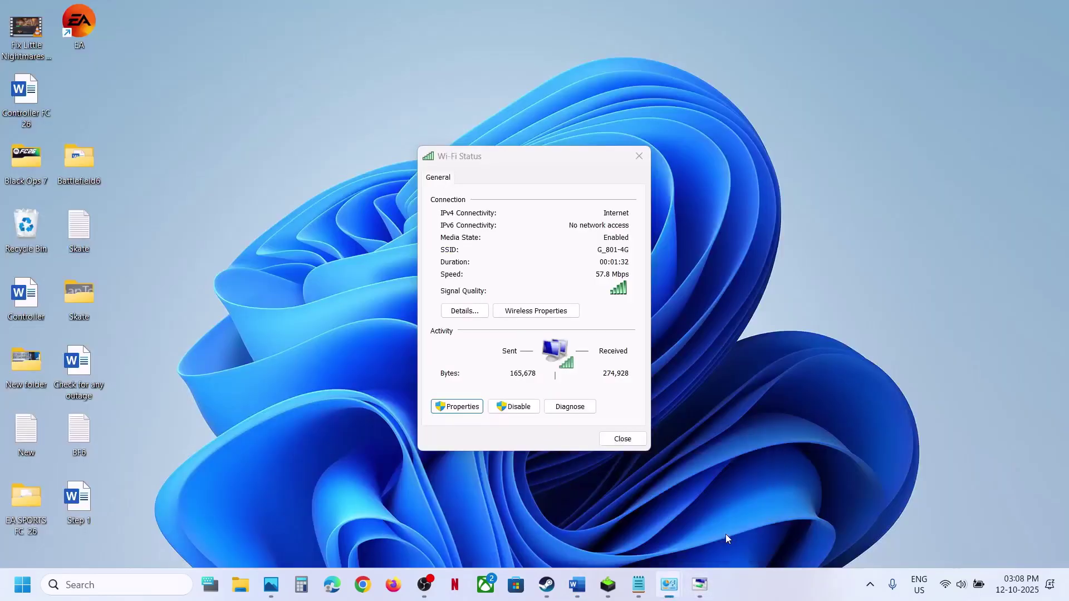
left_click(726, 534)
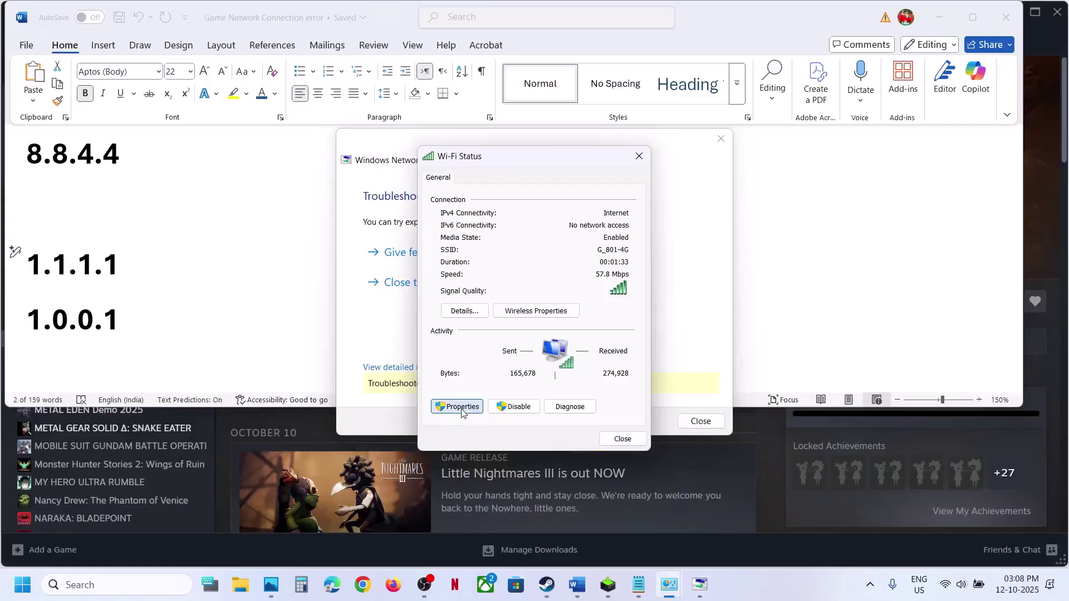
Step: Set the Wi-Fi IPv4 DNS servers to 1.1.1.1 preferred and 1.0.0.1 alternate with validation upon exit, and close the network troubleshooter
left_click(462, 407)
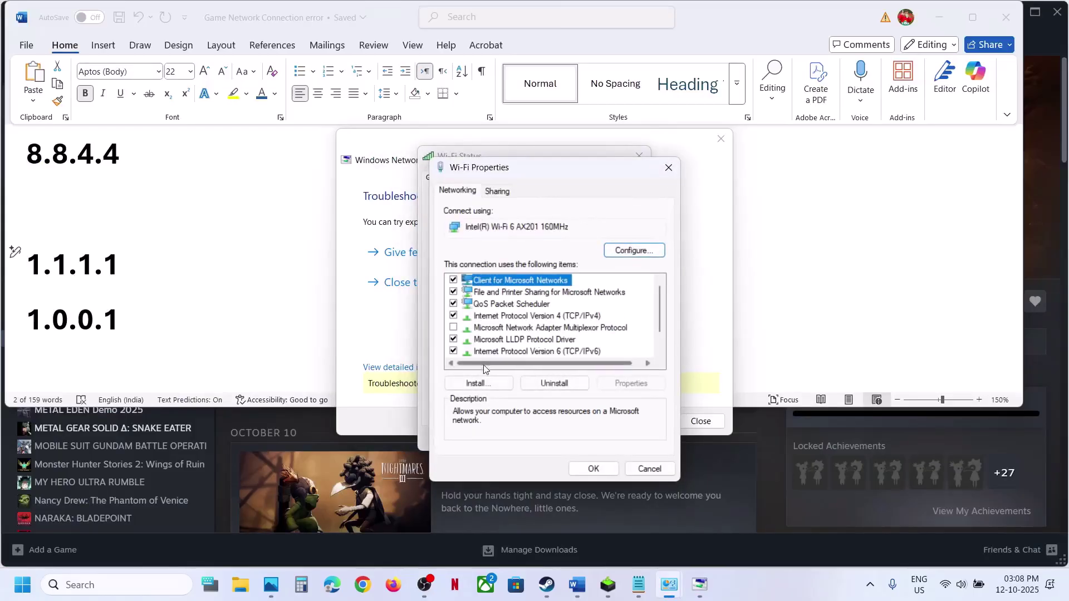
left_click(536, 316)
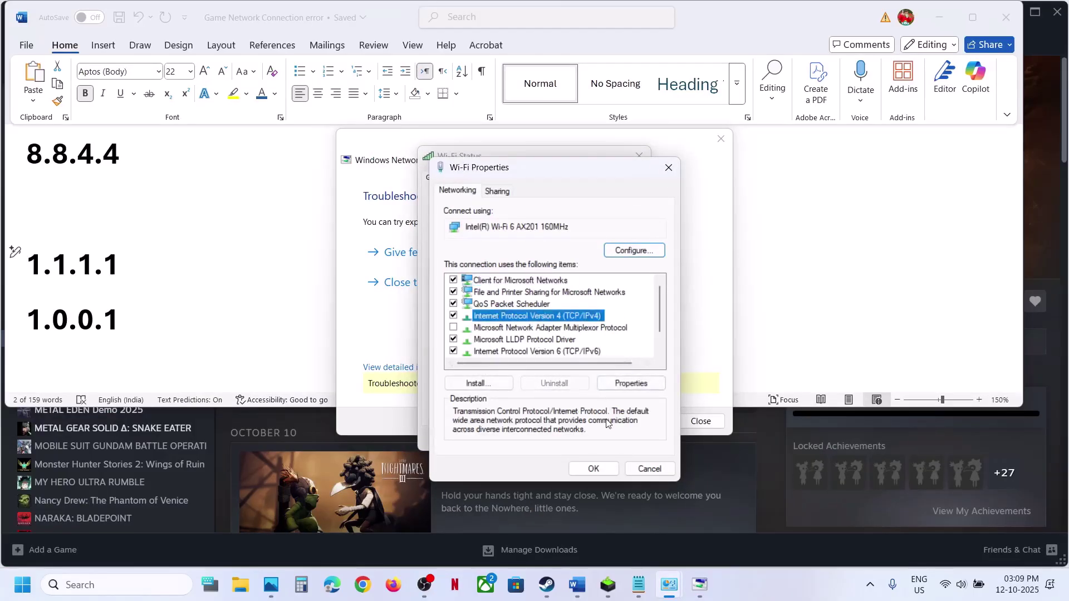
left_click(632, 383)
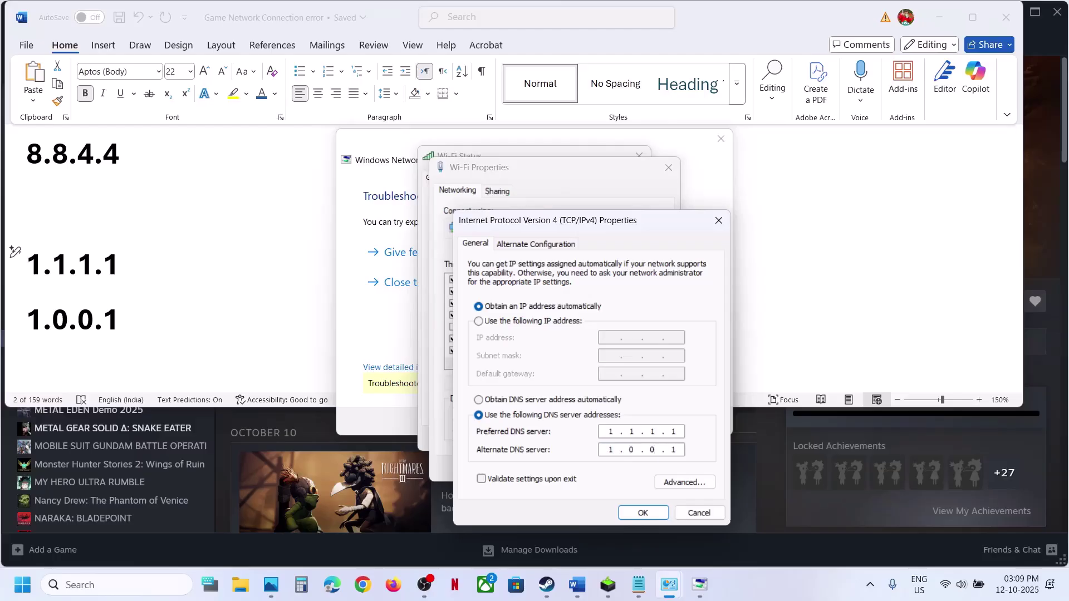
left_click(535, 483)
left_click(644, 512)
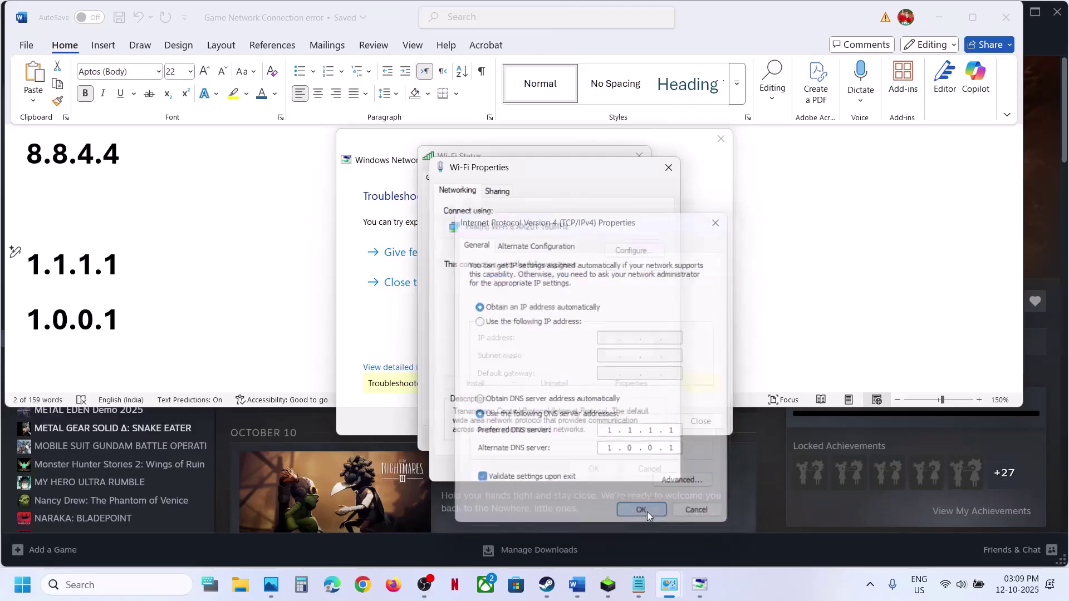
left_click(592, 467)
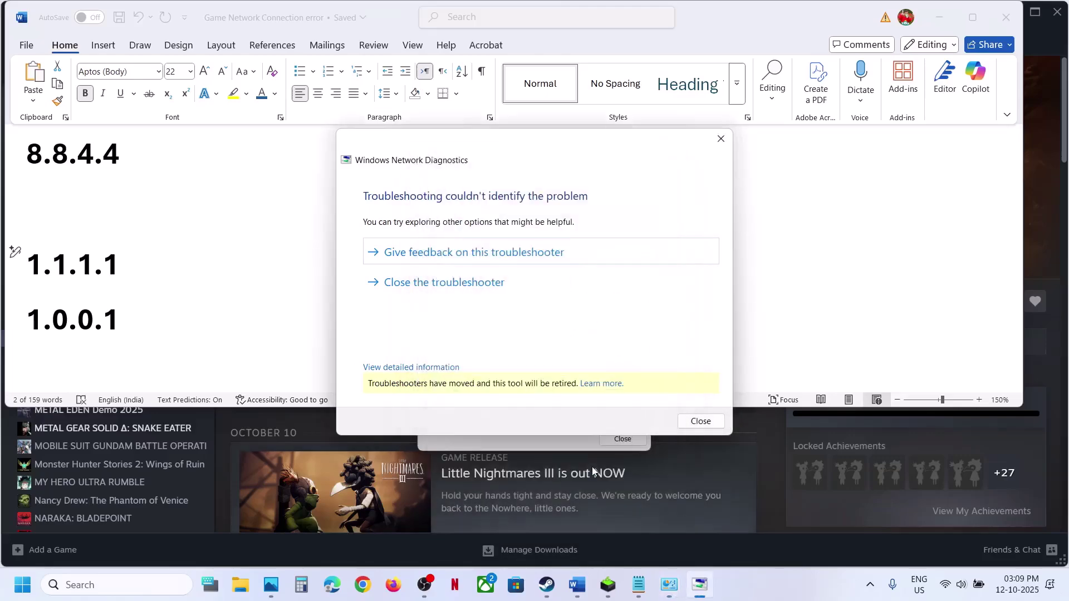
left_click(690, 419)
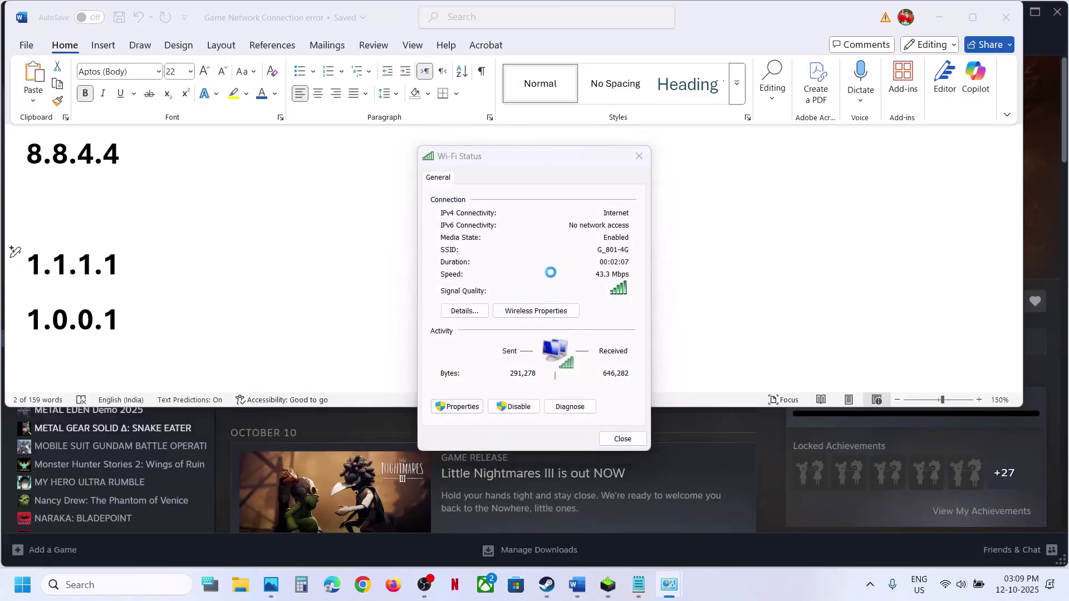
Step: Set the Wi-Fi connection's Internet Protocol Version 4 to obtain the DNS server address automatically and close the Wi-Fi dialogs
left_click(527, 317)
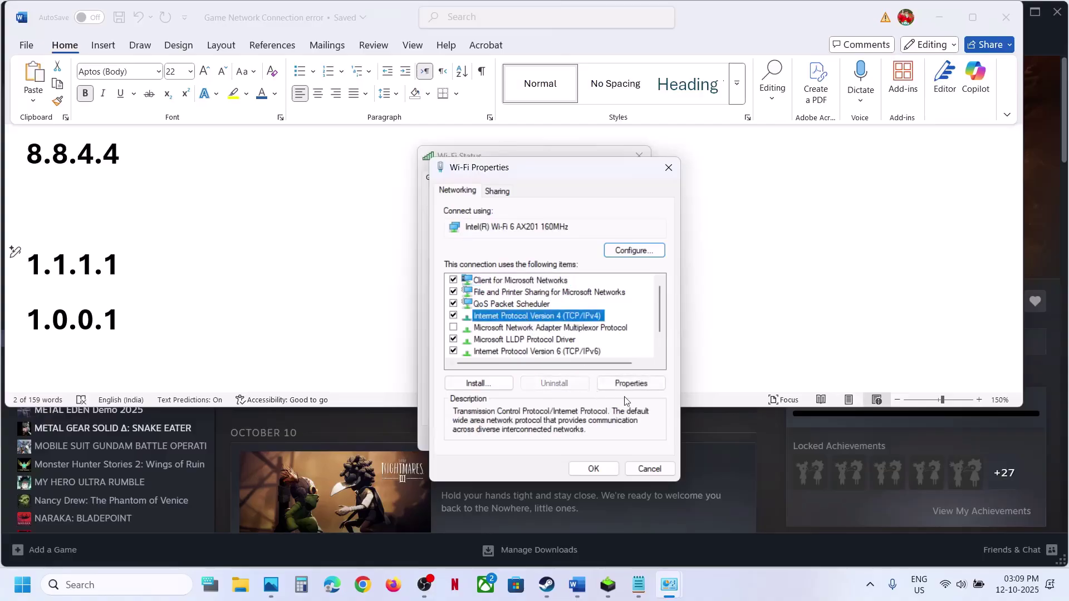
left_click(632, 386)
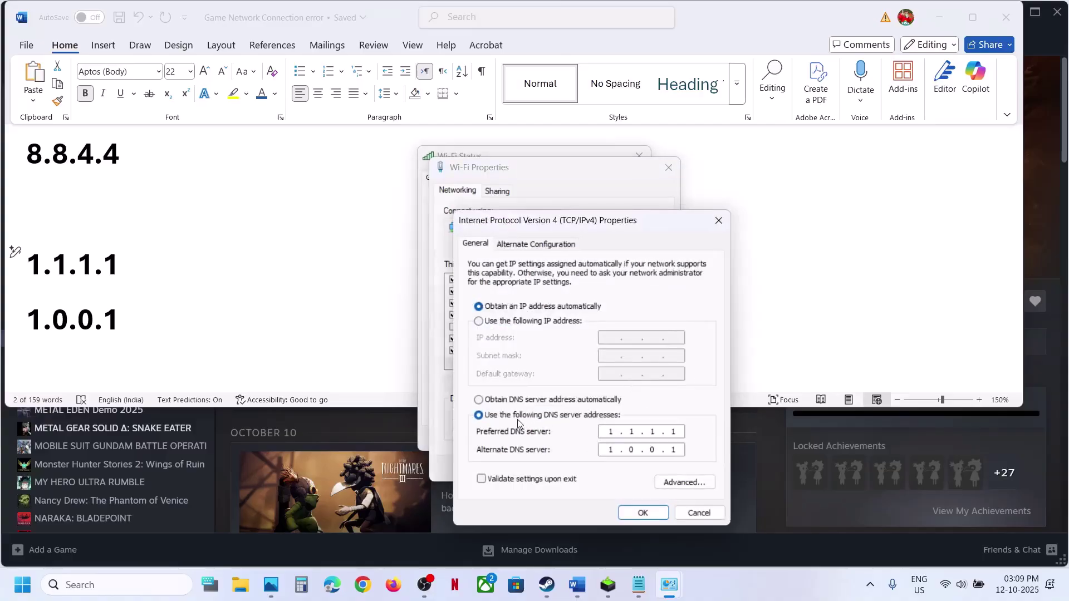
left_click(479, 400)
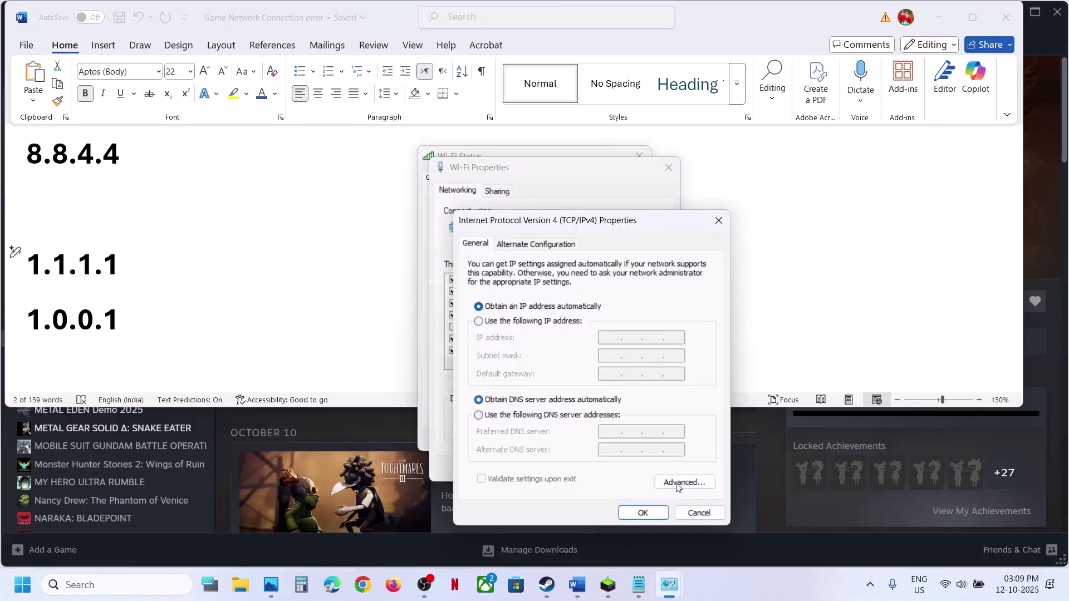
left_click(643, 514)
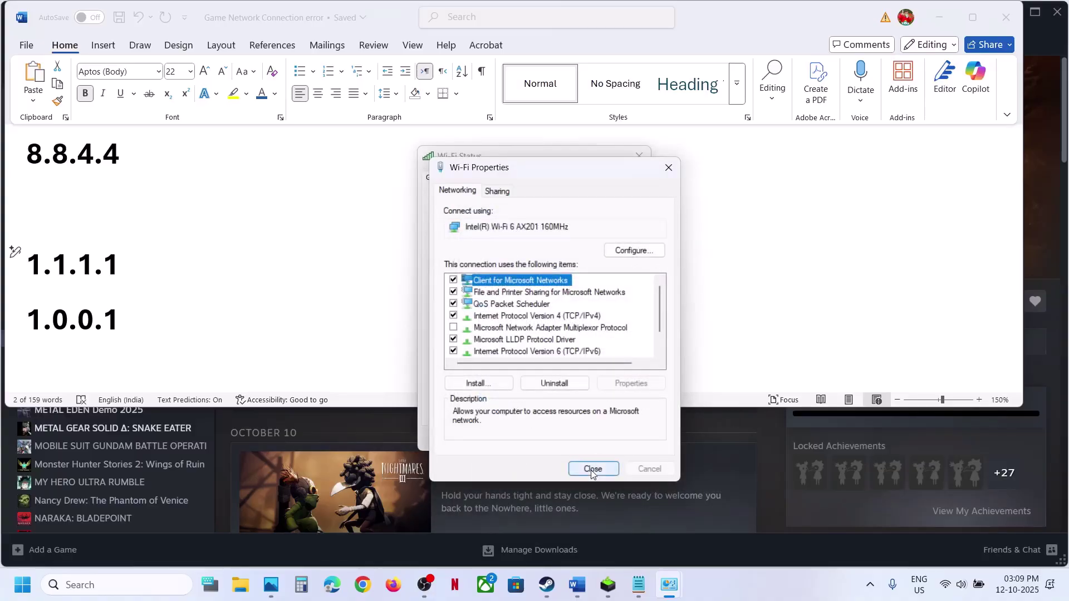
left_click(591, 470)
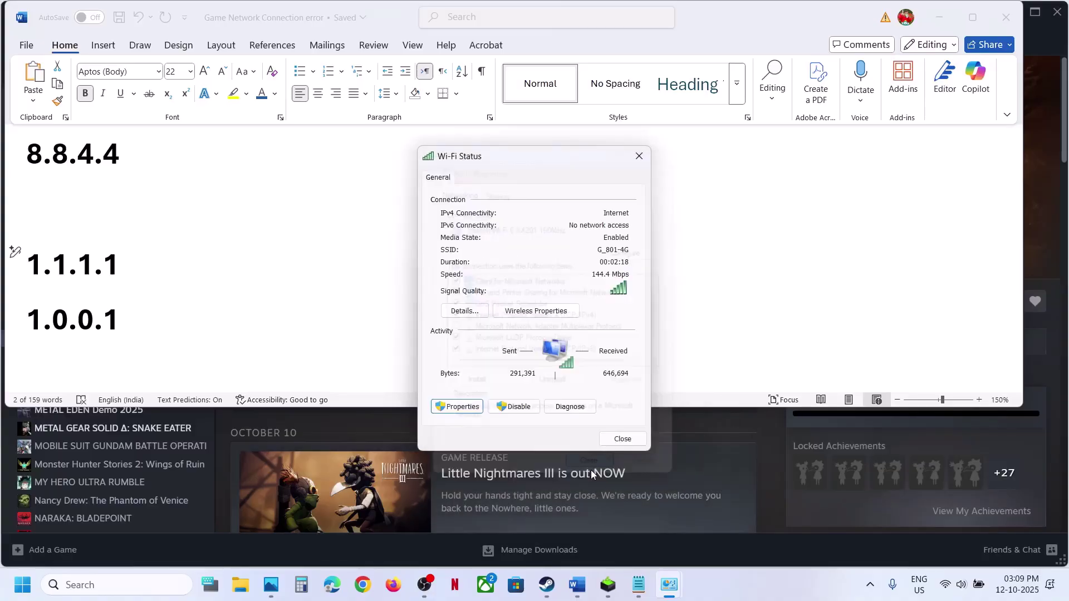
left_click(614, 440)
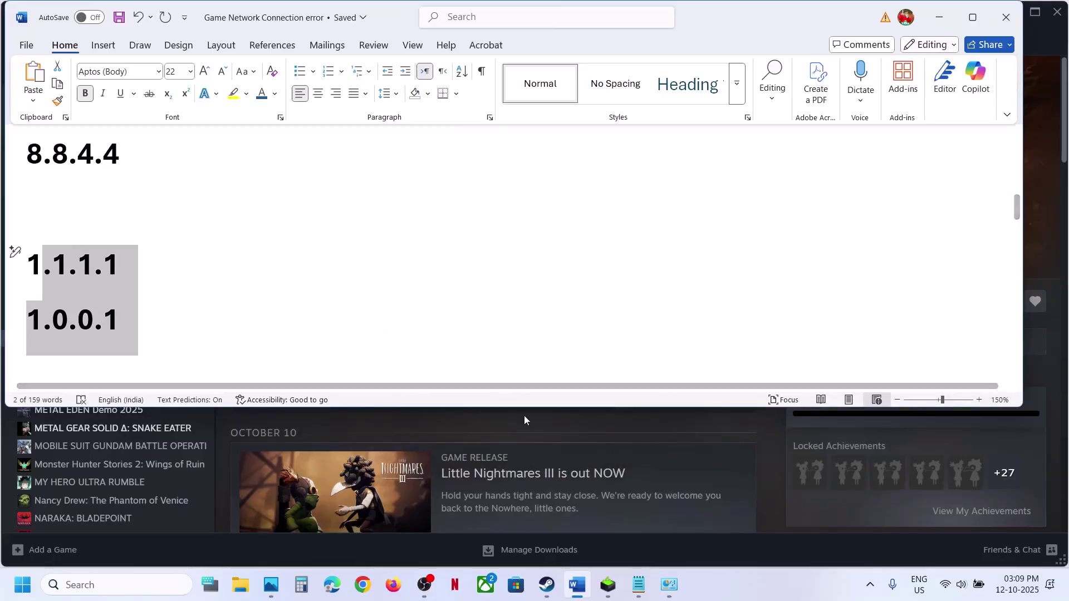
Step: Disable Internet Protocol Version 6 (TCP/IPv6) for the Wi-Fi connection from the Network and Sharing Center
left_click(669, 584)
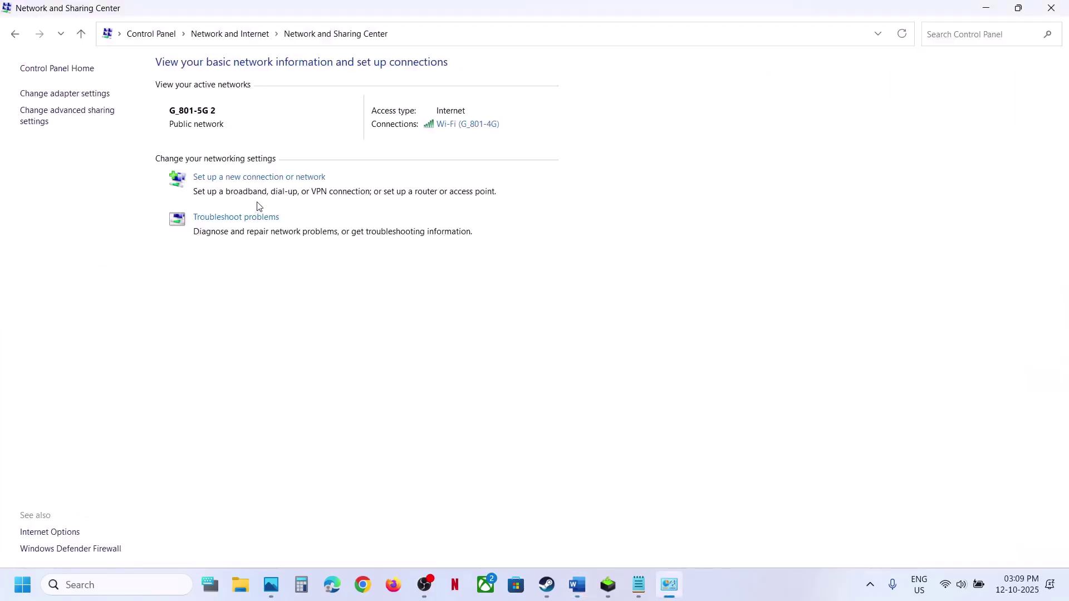
left_click(466, 129)
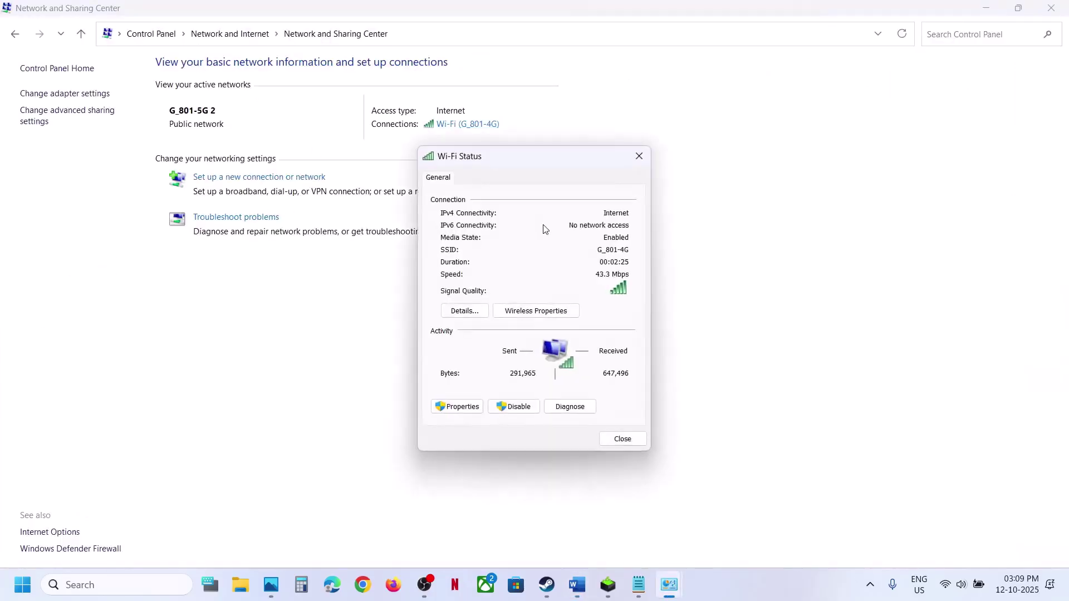
left_click(477, 409)
left_click(504, 352)
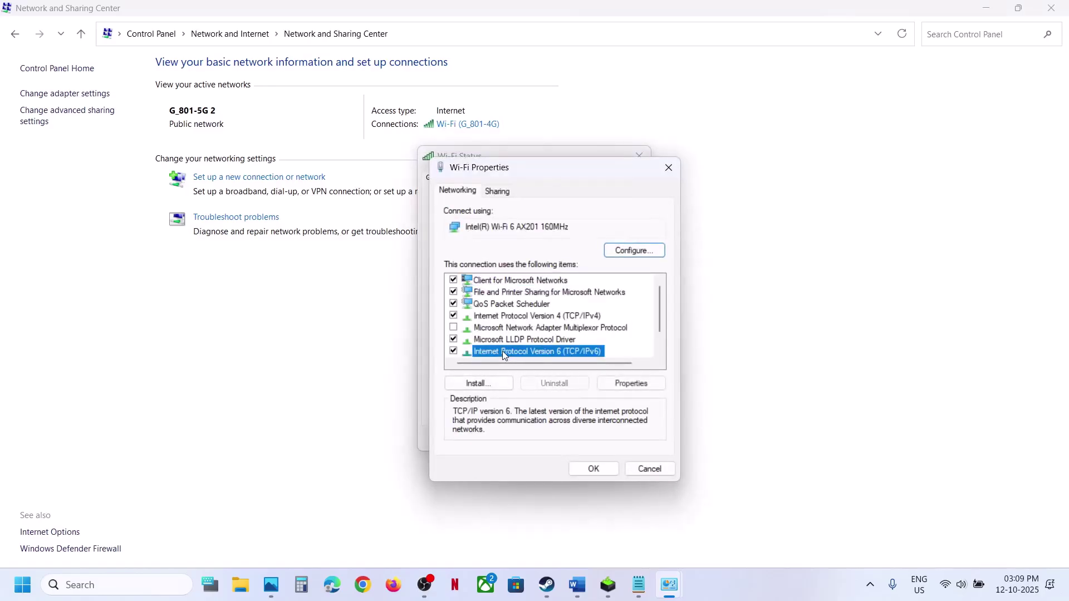
left_click(453, 351)
left_click(593, 469)
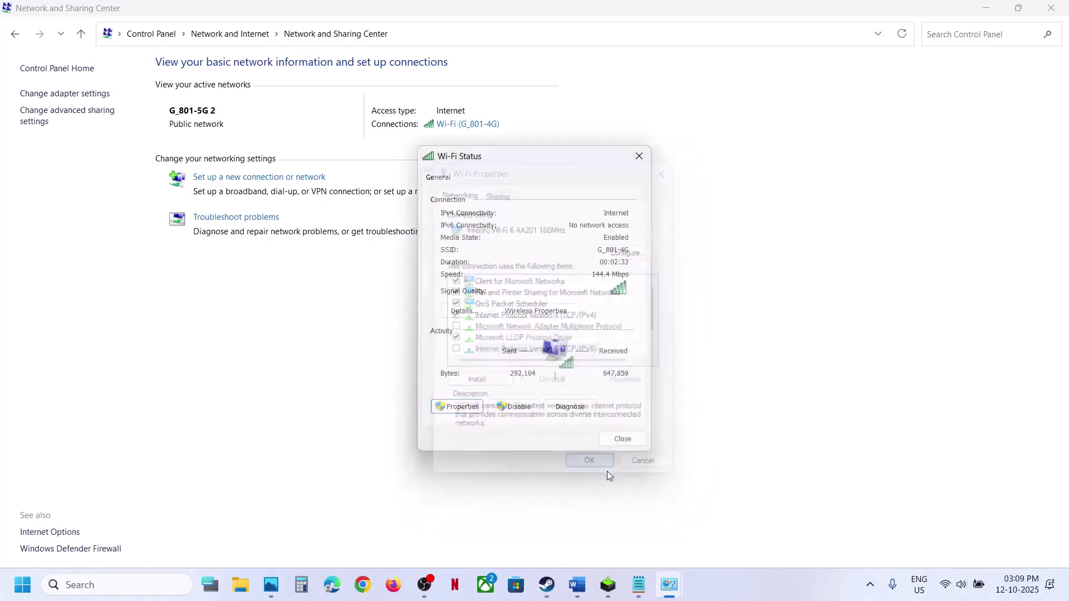
Step: Show the game in Steam briefly, return to Wi-Fi Status, and re-enable Internet Protocol Version 6 (TCP/IPv6) for the connection
left_click(557, 594)
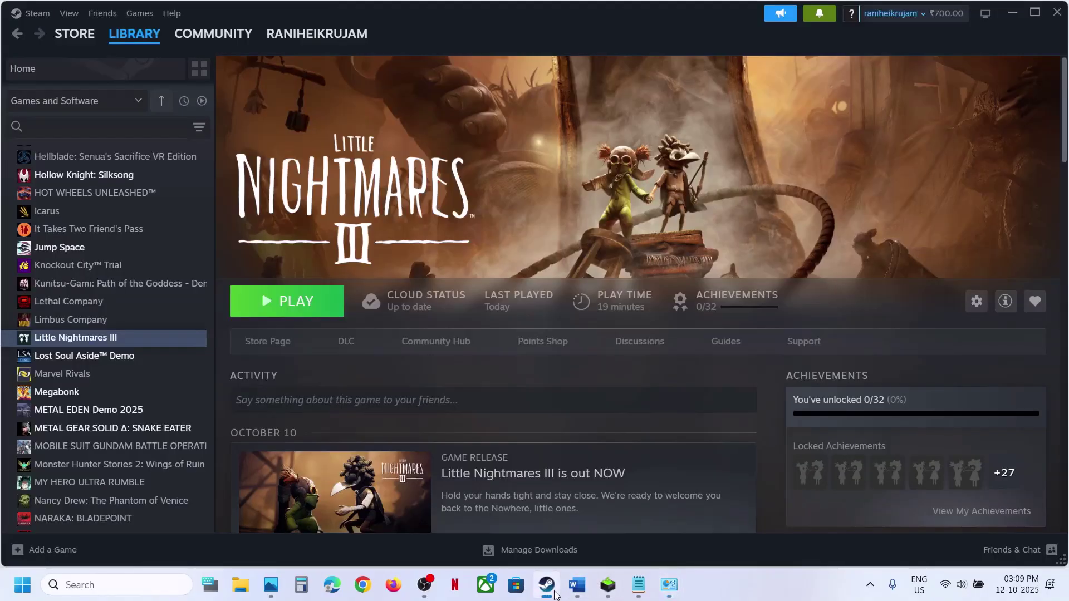
left_click(555, 594)
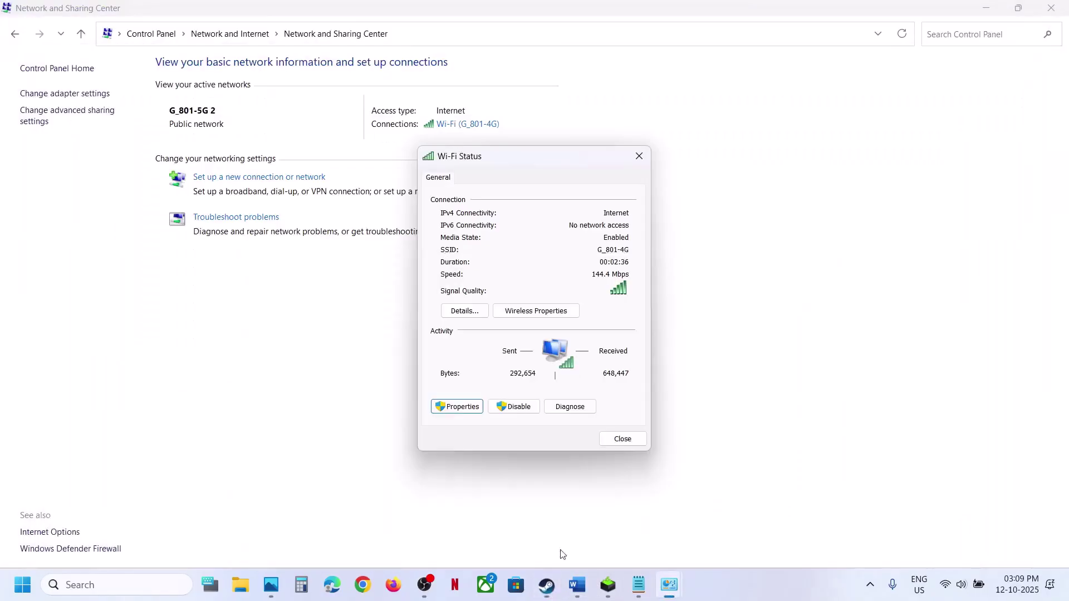
left_click(463, 407)
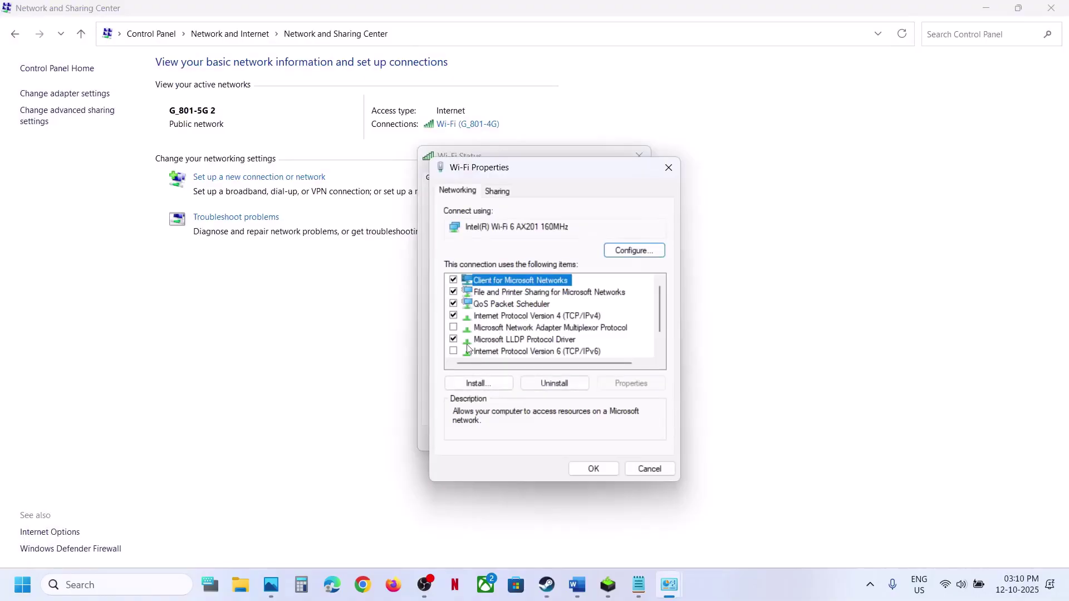
left_click(454, 351)
left_click(593, 469)
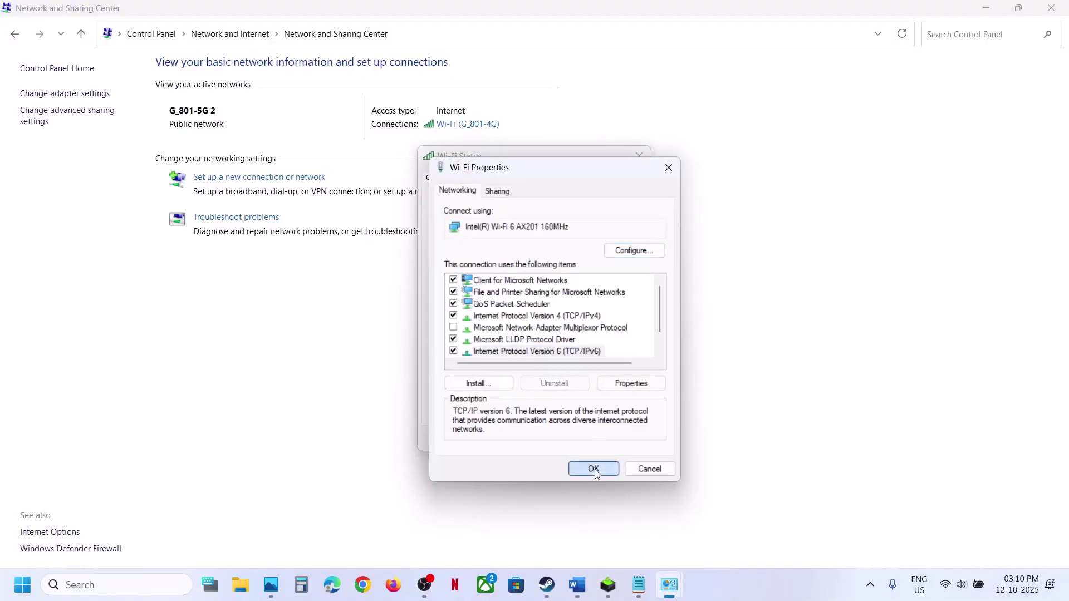
left_click(623, 439)
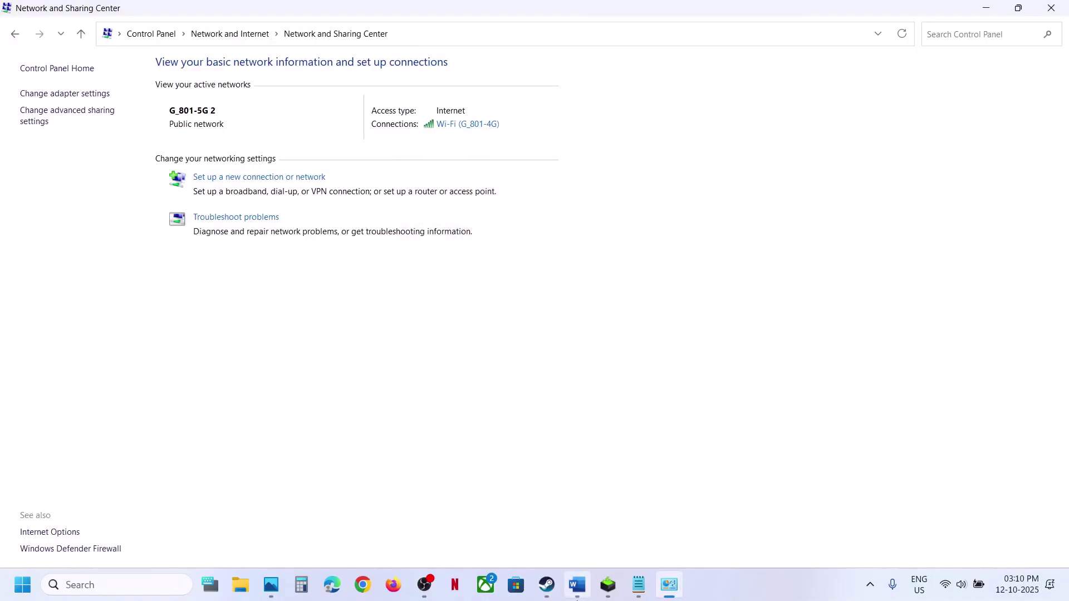
Step: Read Step 5 on unchecking IPv6 and Step 6 on running the game as an administrator in the Word notes
left_click(578, 585)
scroll(327, 288, "down", 4)
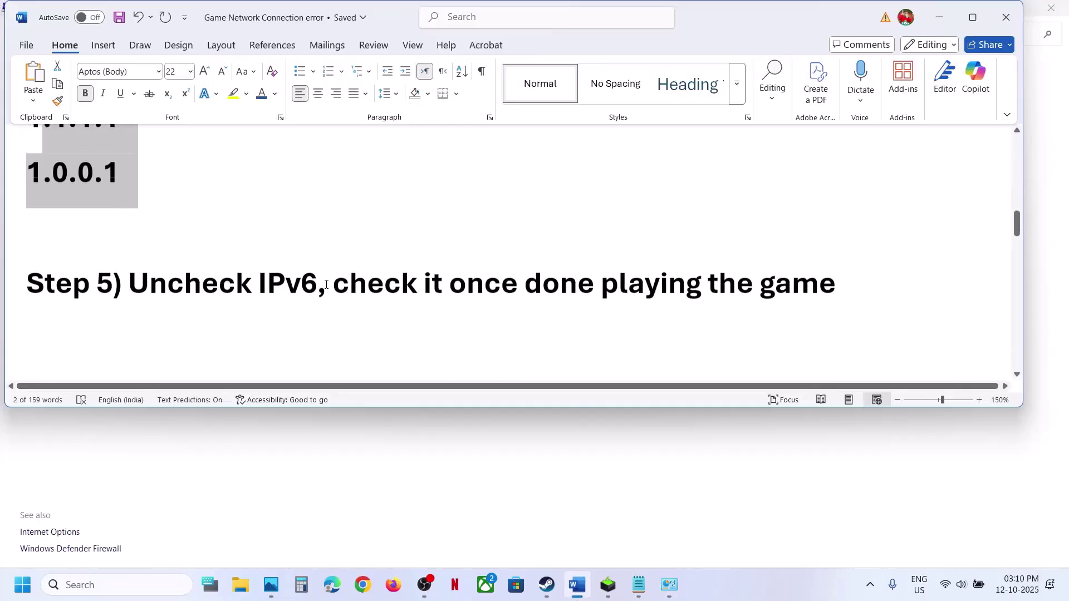
scroll(327, 285, "down", 1)
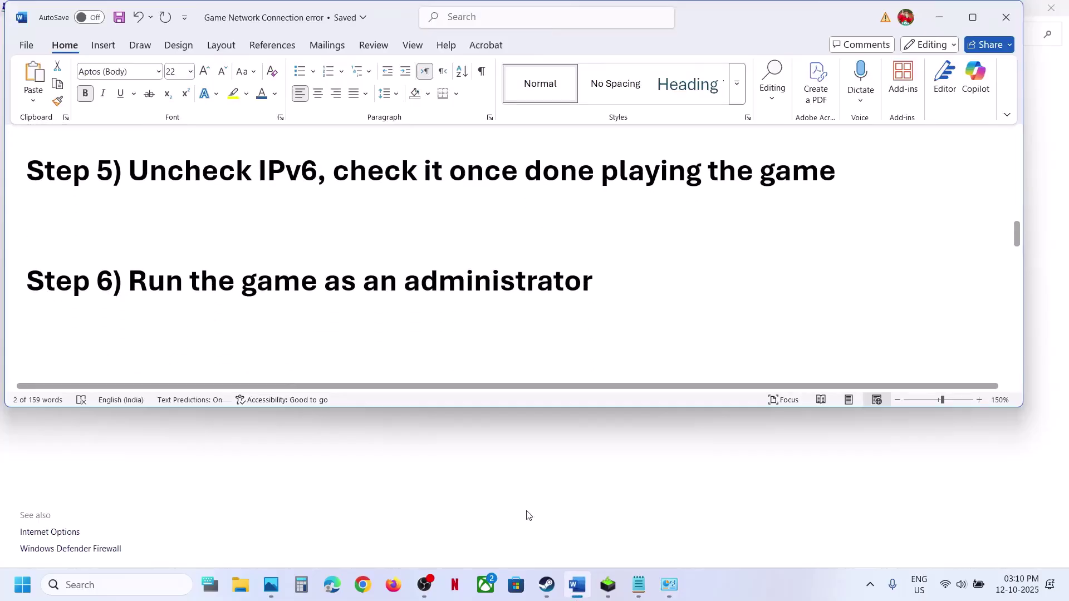
Step: Switch to Steam and browse the local files of Little Nightmares III
left_click(549, 594)
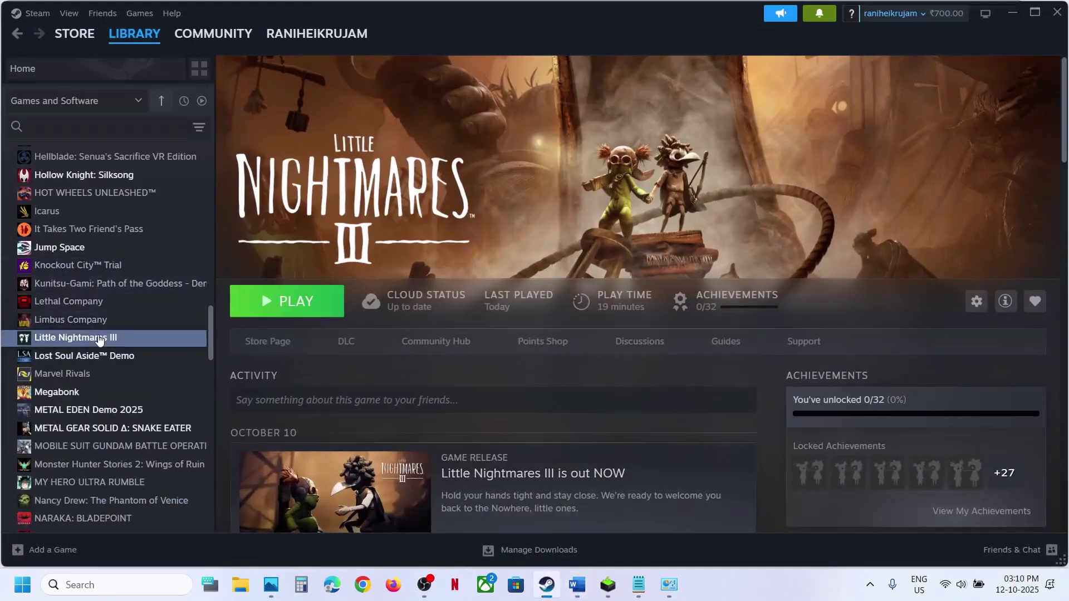
right_click(102, 339)
mouse_move(148, 418)
left_click(258, 444)
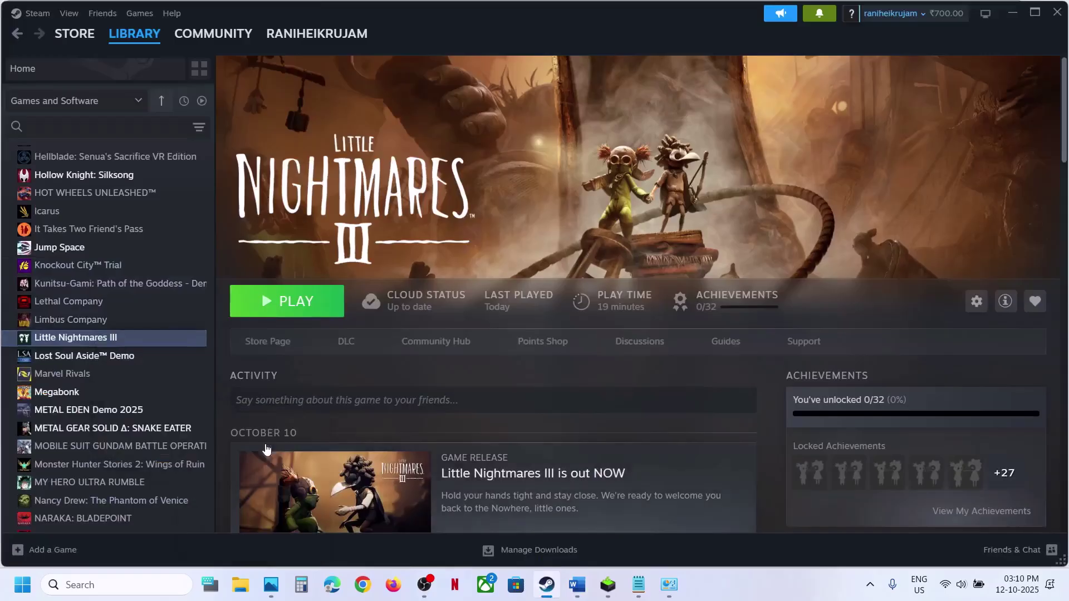
left_click(155, 192)
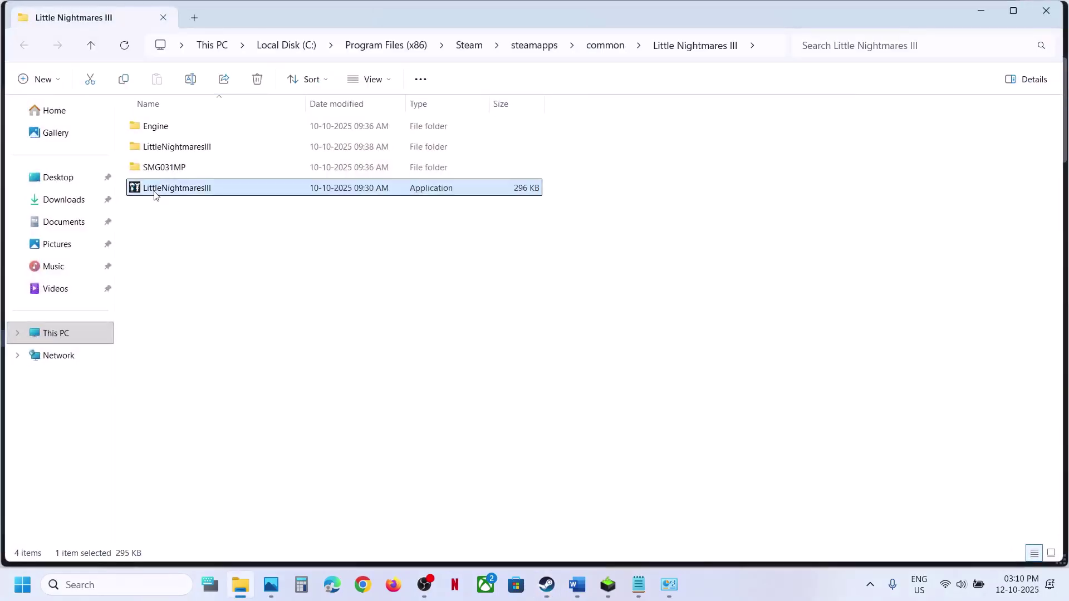
right_click(155, 194)
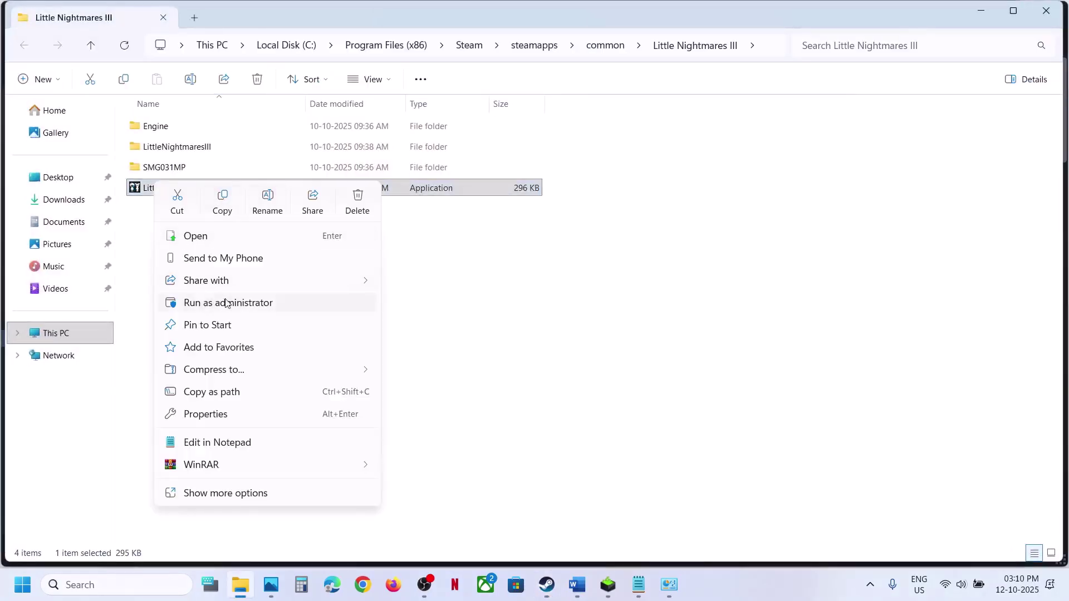
left_click(445, 304)
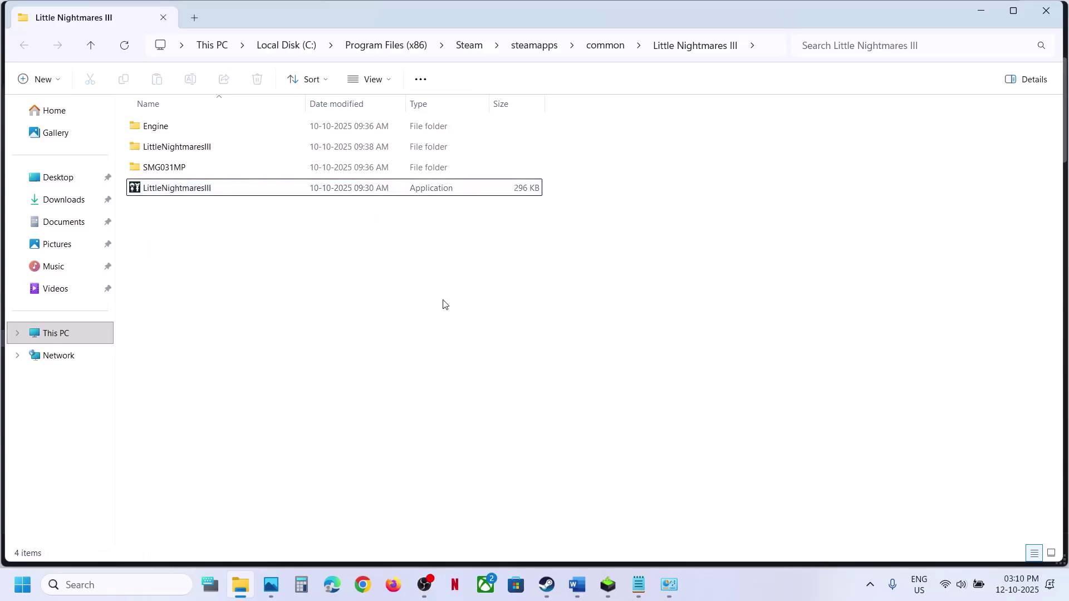
Step: Open the Win64 folder inside SMG031MP\Binaries in the game's installation directory
left_click(162, 171)
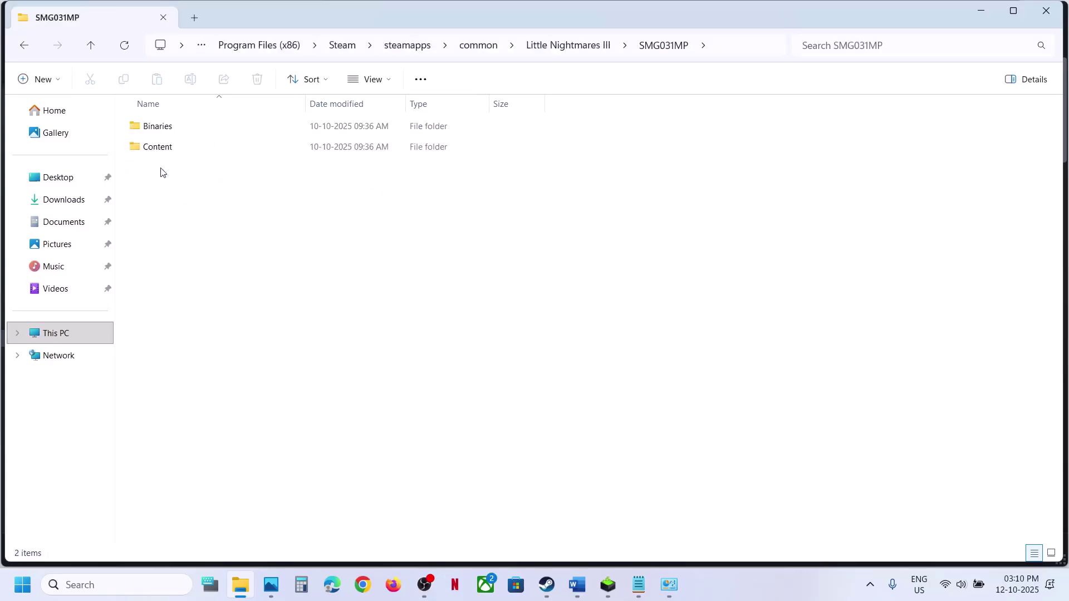
double_click(164, 131)
double_click(164, 130)
Step: Set the LittleNightmaresIII application in the Win64 folder to run as an administrator, apply it, and close File Explorer
left_click(185, 149)
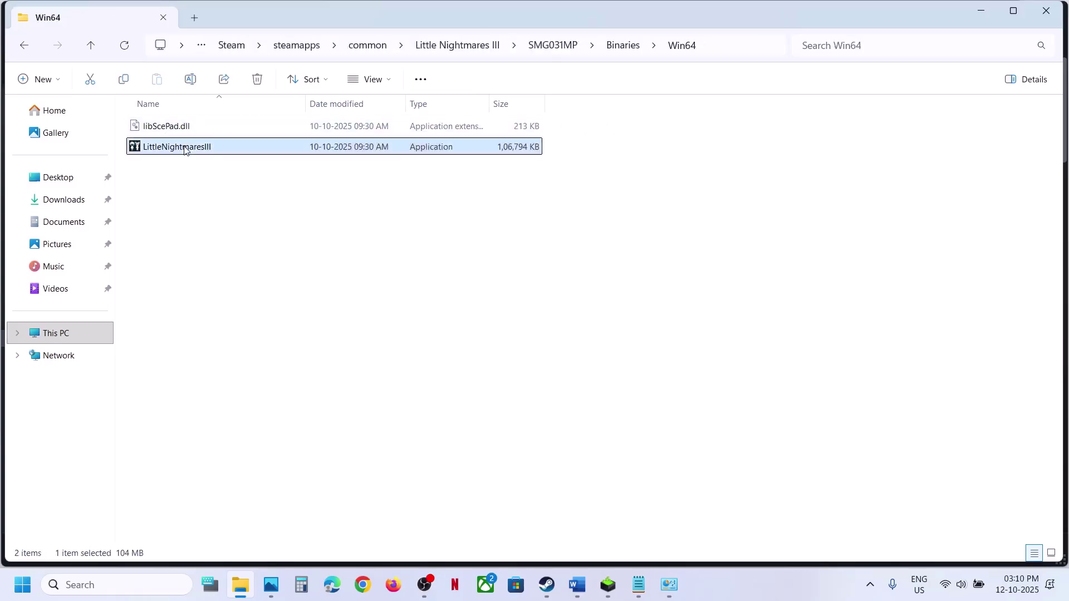
right_click(186, 150)
left_click(243, 378)
left_click(322, 193)
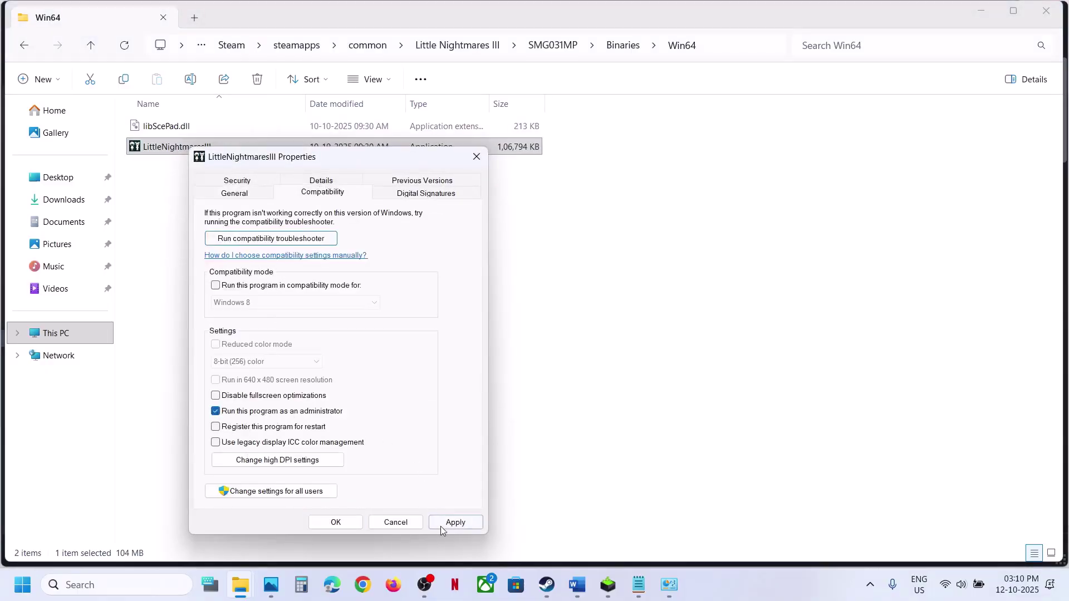
left_click(440, 526)
left_click(344, 526)
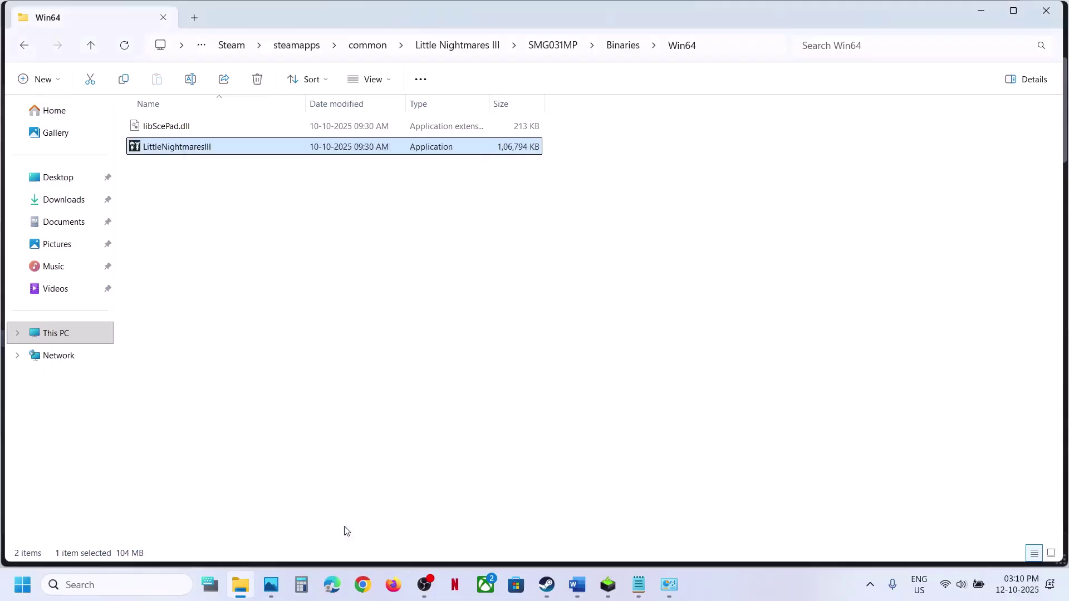
left_click(1059, 12)
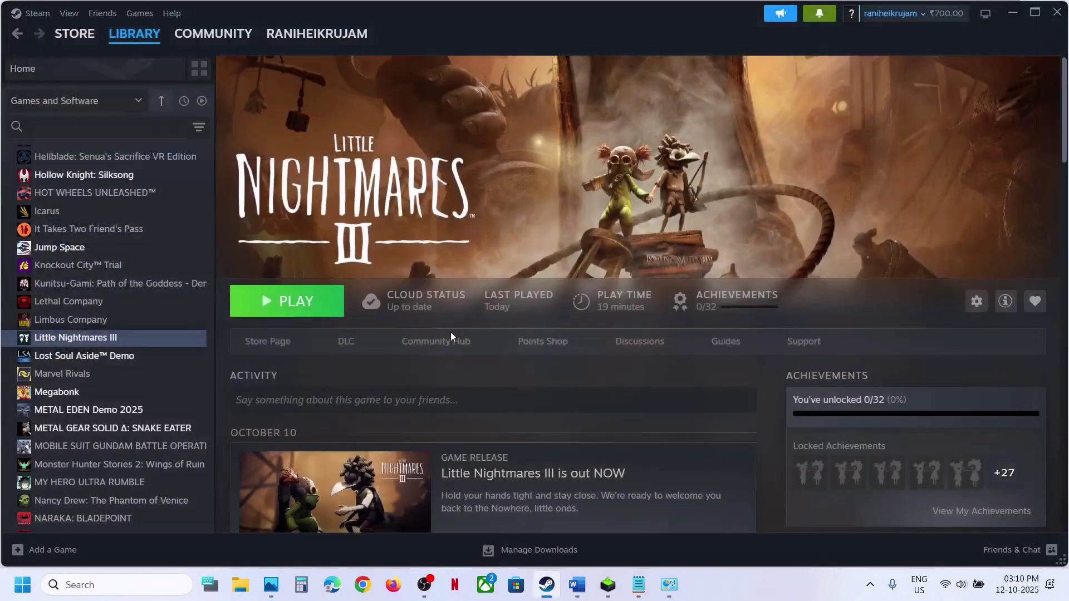
Step: Switch to the Word notes and read Step 7 on allowing the game exe file in the antivirus program
left_click(579, 574)
scroll(368, 294, "down", 3)
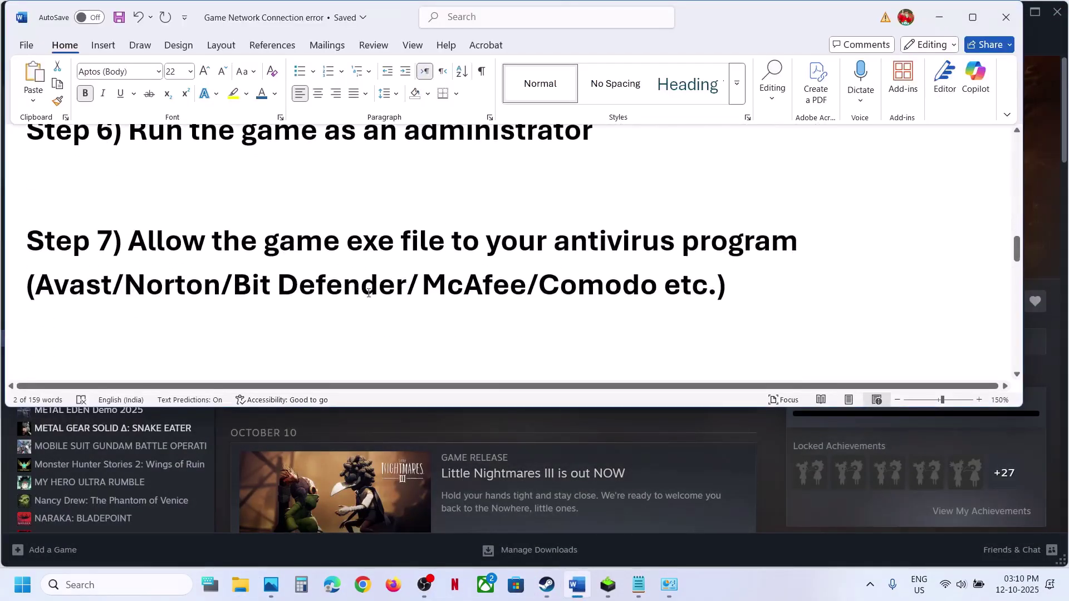
left_click_drag(190, 256, 621, 267)
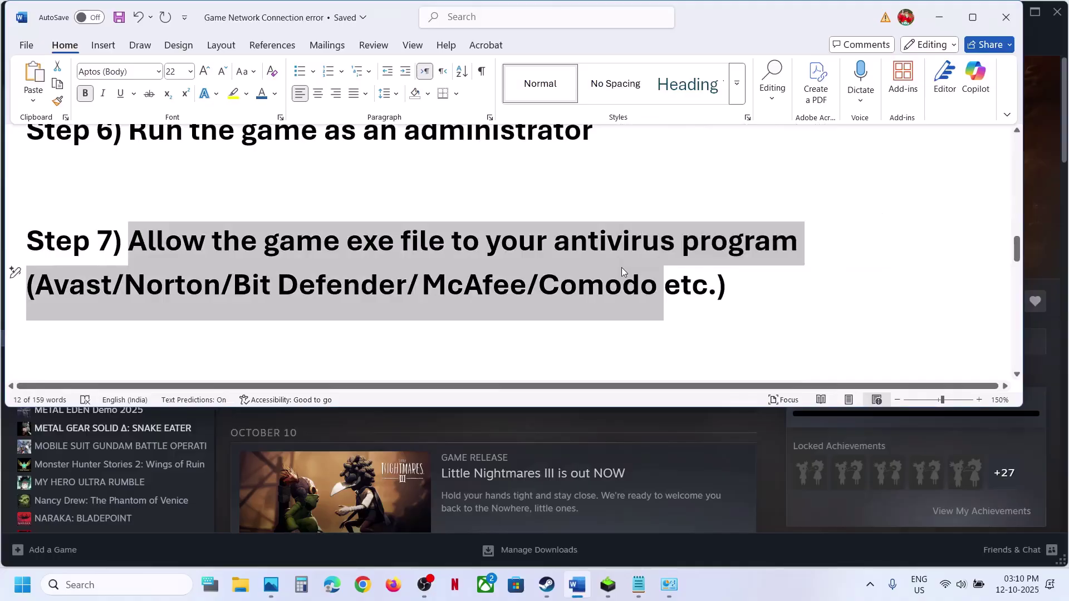
Step: Open the Windows Security page for allowing an app through Controlled folder access under Ransomware protection, approving the permission request
key("super+i")
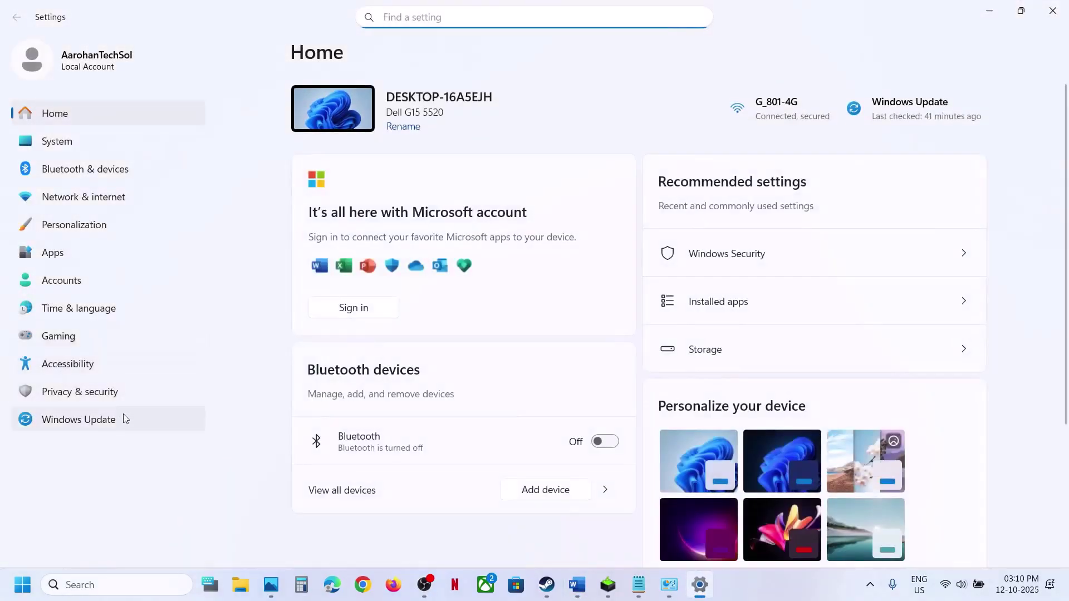
left_click(108, 401)
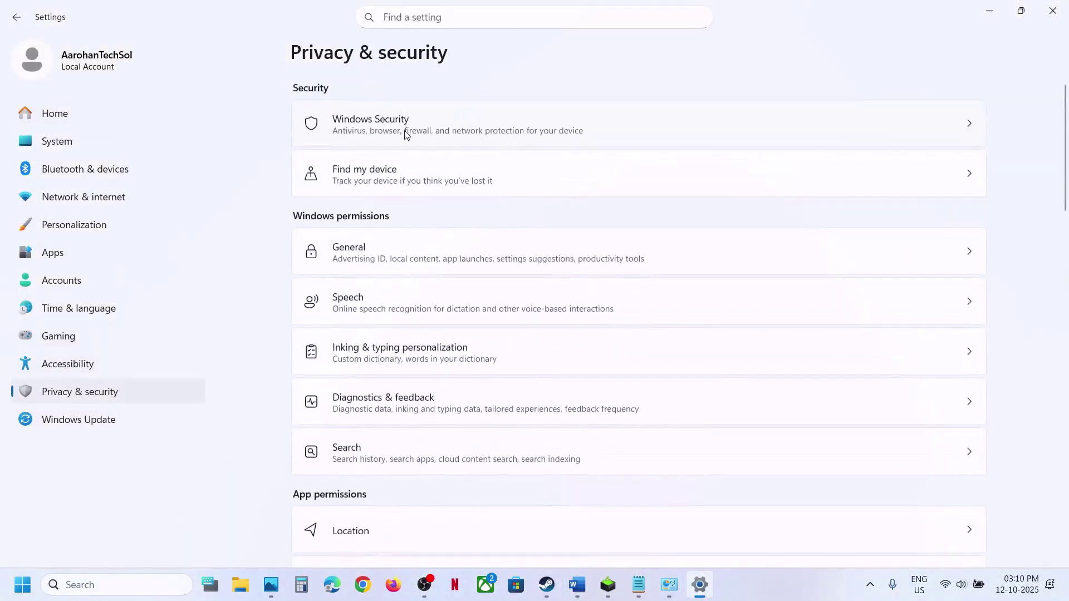
left_click(439, 127)
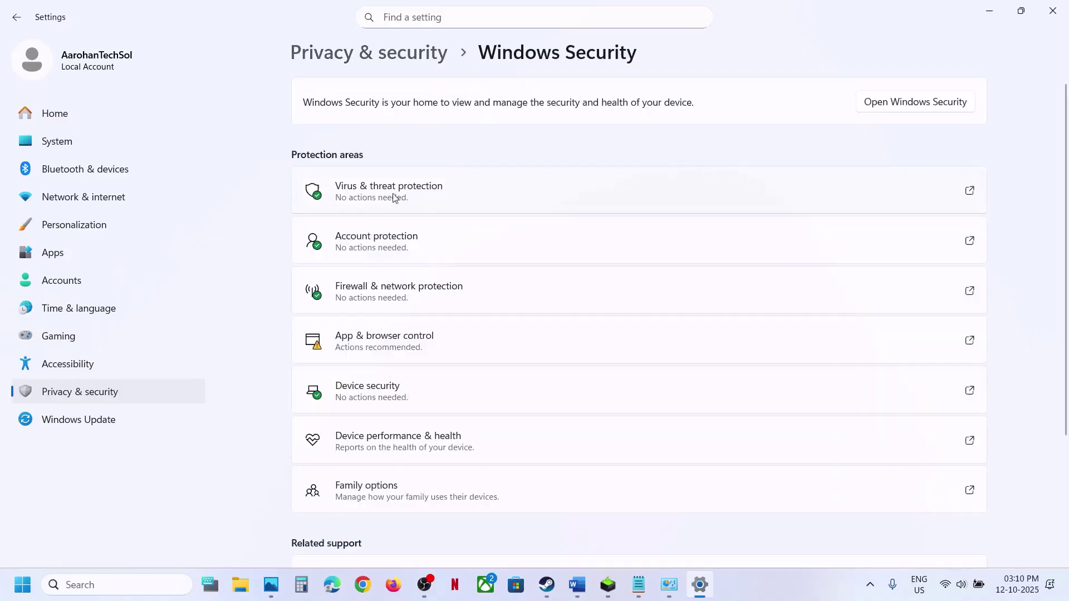
left_click(400, 192)
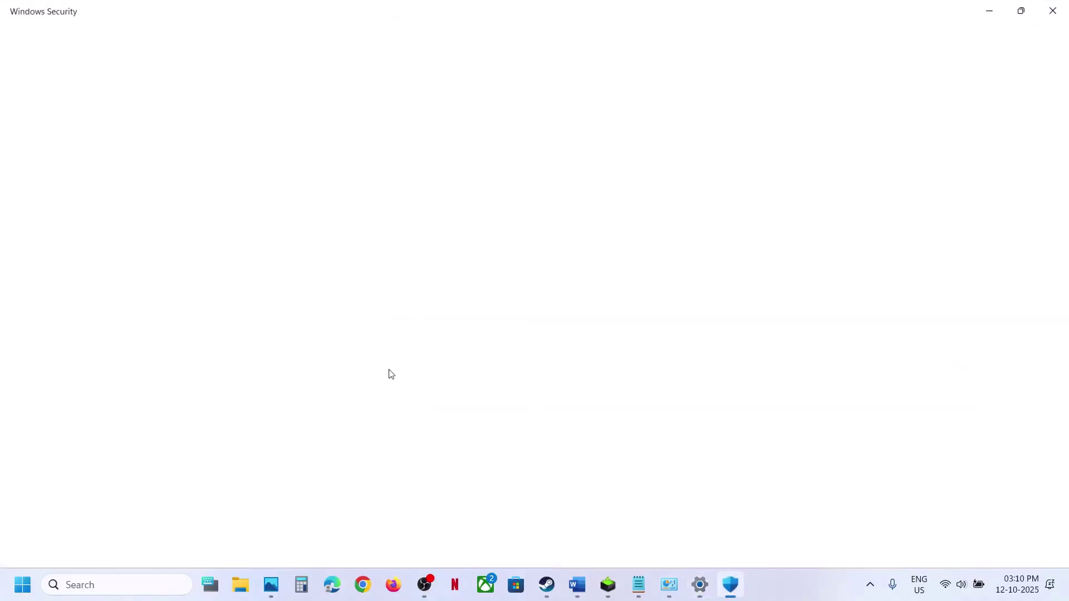
scroll(390, 373, "down", 3)
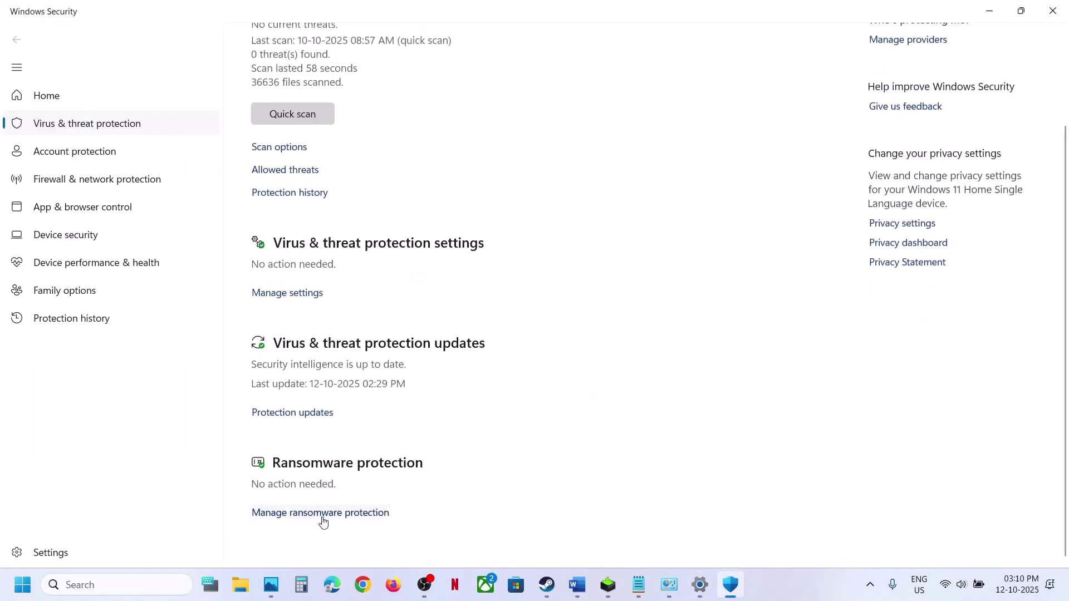
left_click(320, 515)
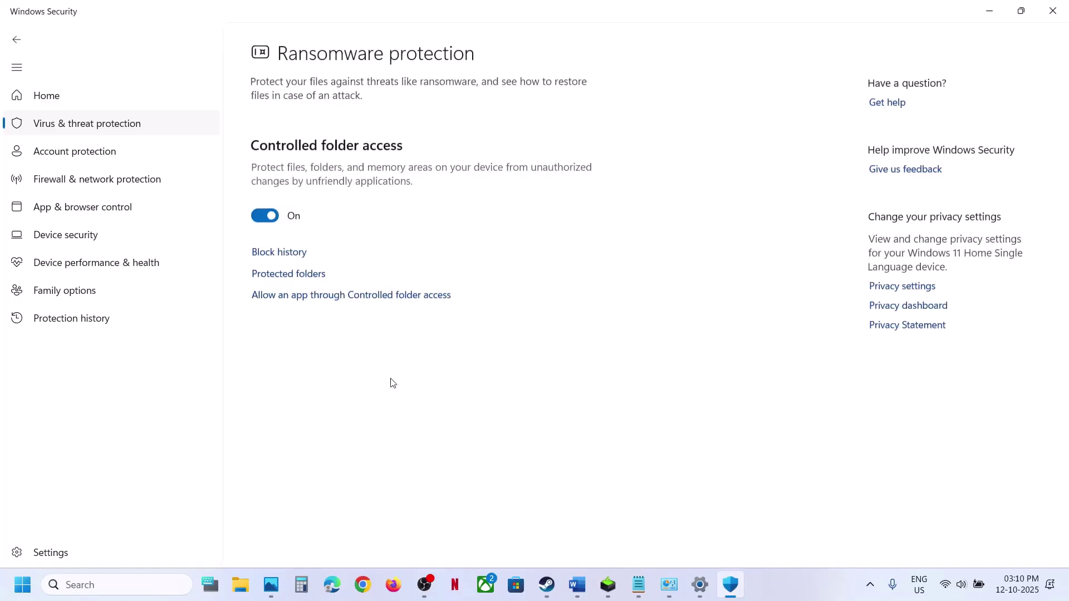
left_click(296, 297)
left_click(475, 402)
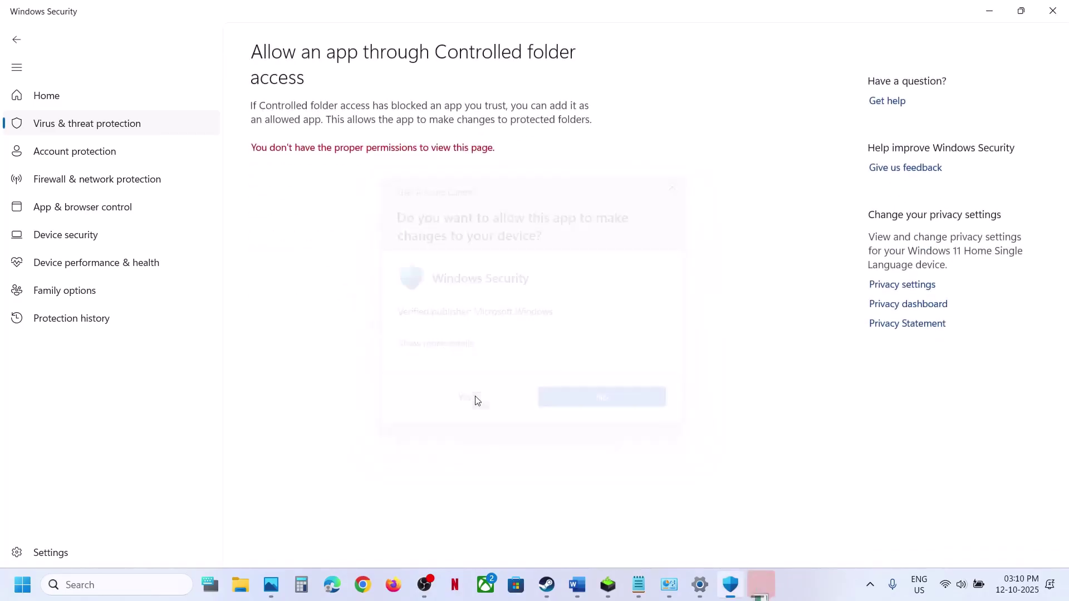
Step: Add the LittleNightmaresIII application from the main Little Nightmares III folder as an allowed app
left_click(339, 154)
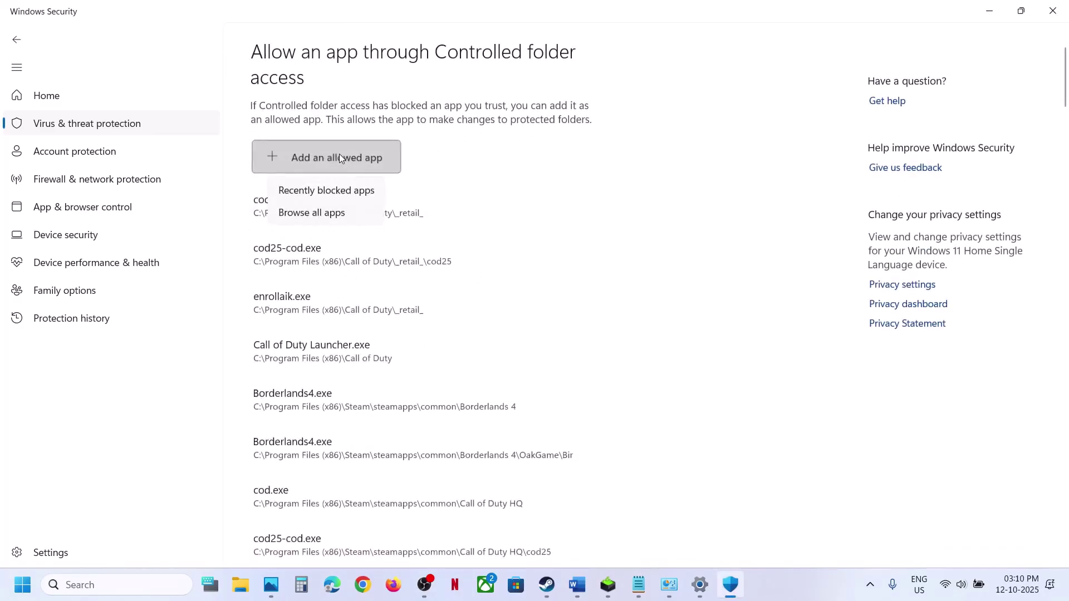
left_click(350, 209)
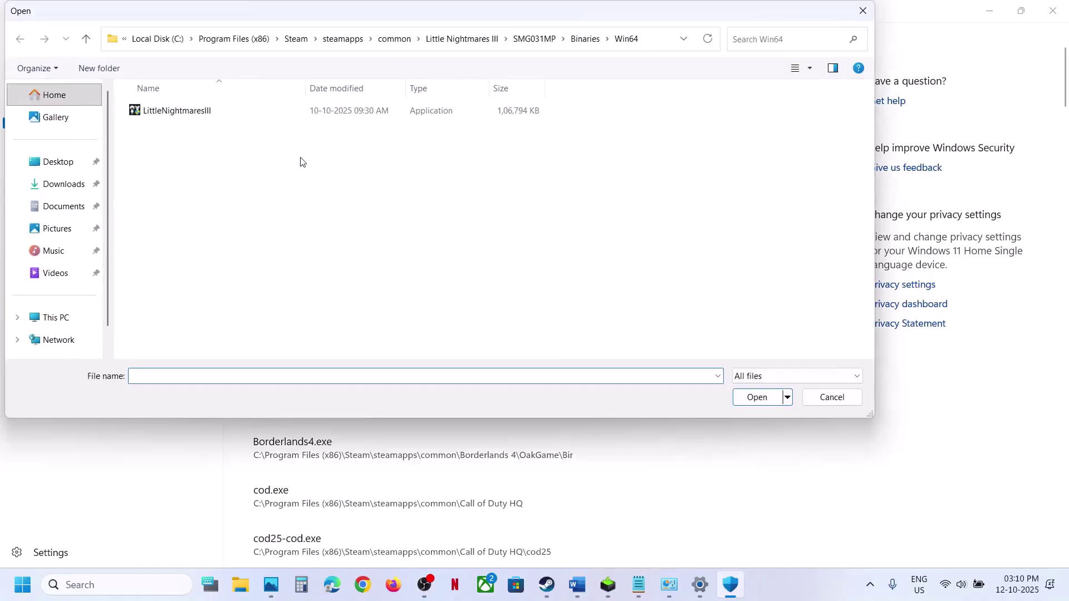
left_click(86, 40)
left_click(86, 40)
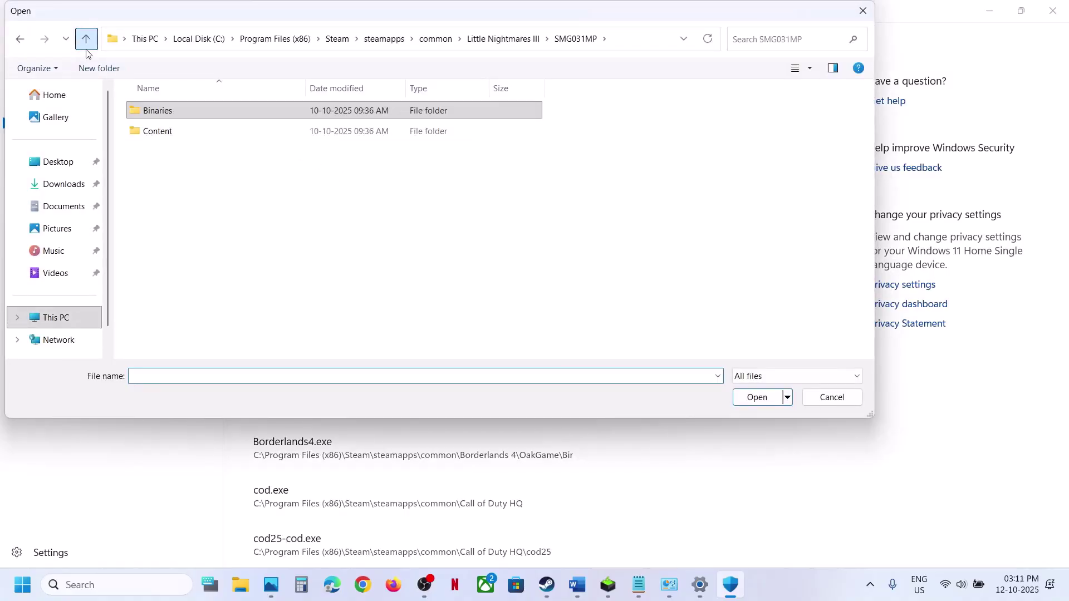
left_click(86, 41)
left_click(167, 172)
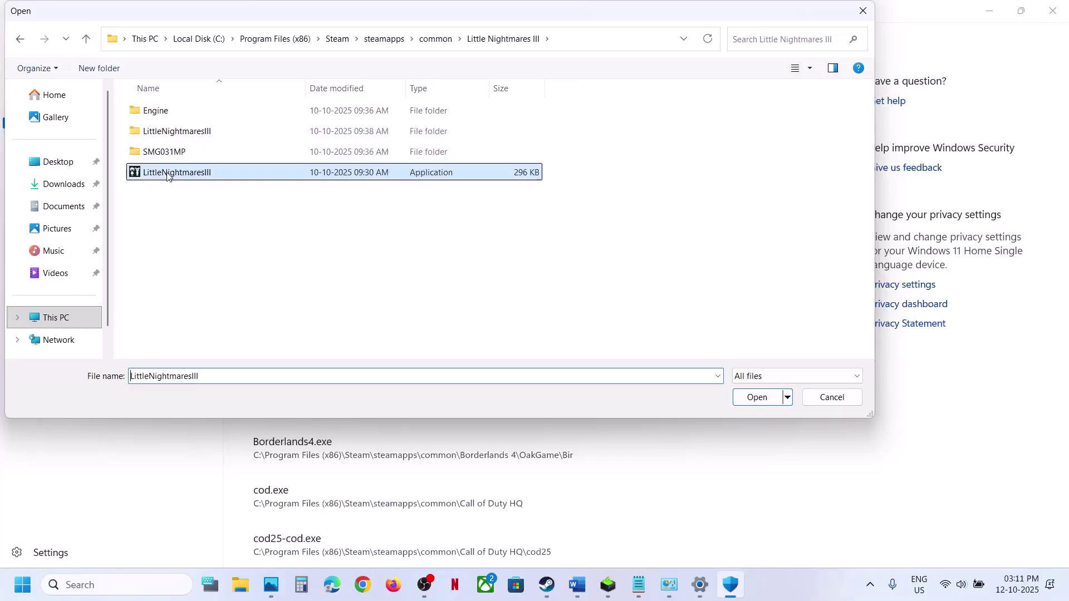
left_click(760, 398)
Step: Add the LittleNightmaresIII application from SMG031MP\Binaries\Win64 as another allowed app
left_click(310, 165)
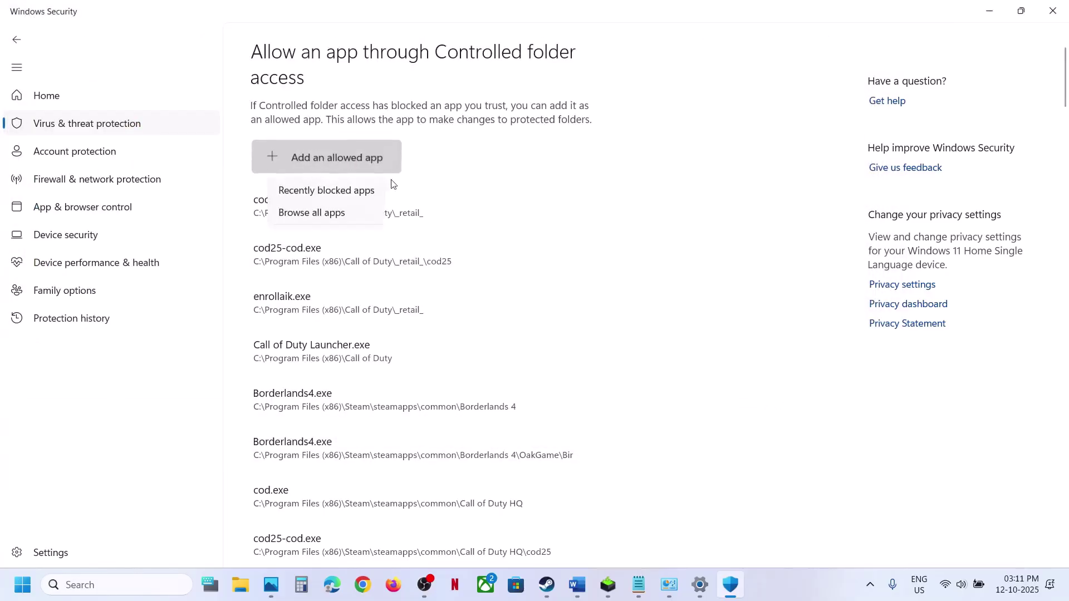
left_click(334, 210)
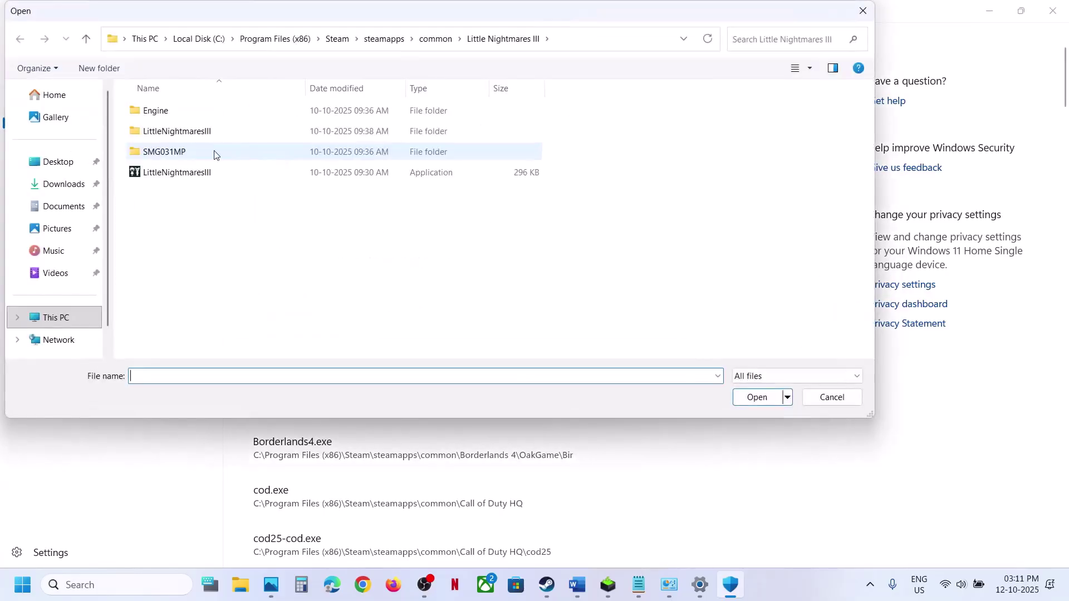
double_click(213, 154)
left_click(177, 116)
double_click(176, 116)
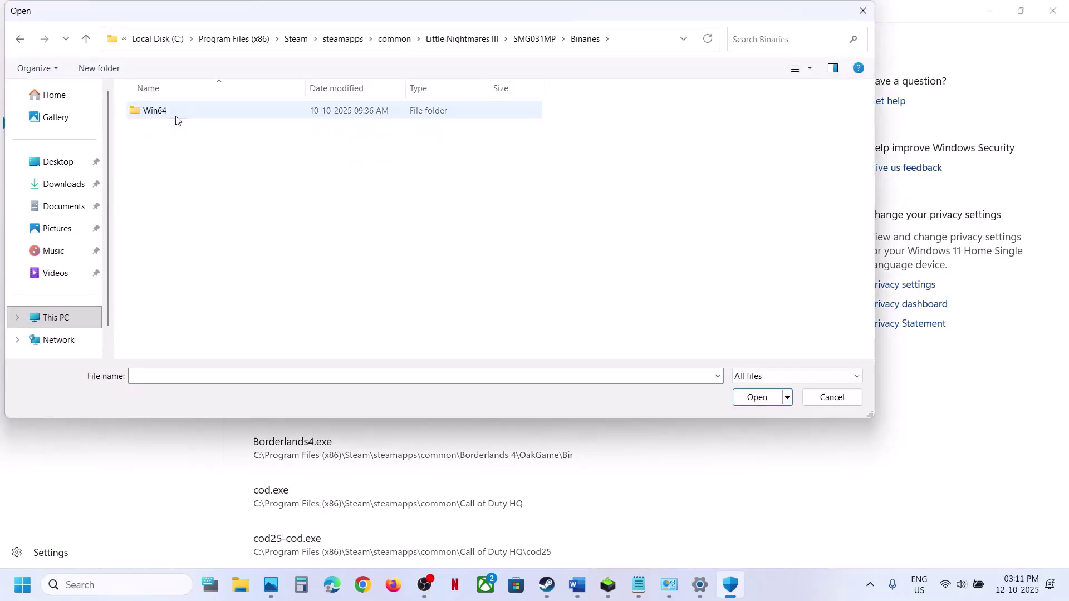
double_click(175, 114)
left_click(187, 113)
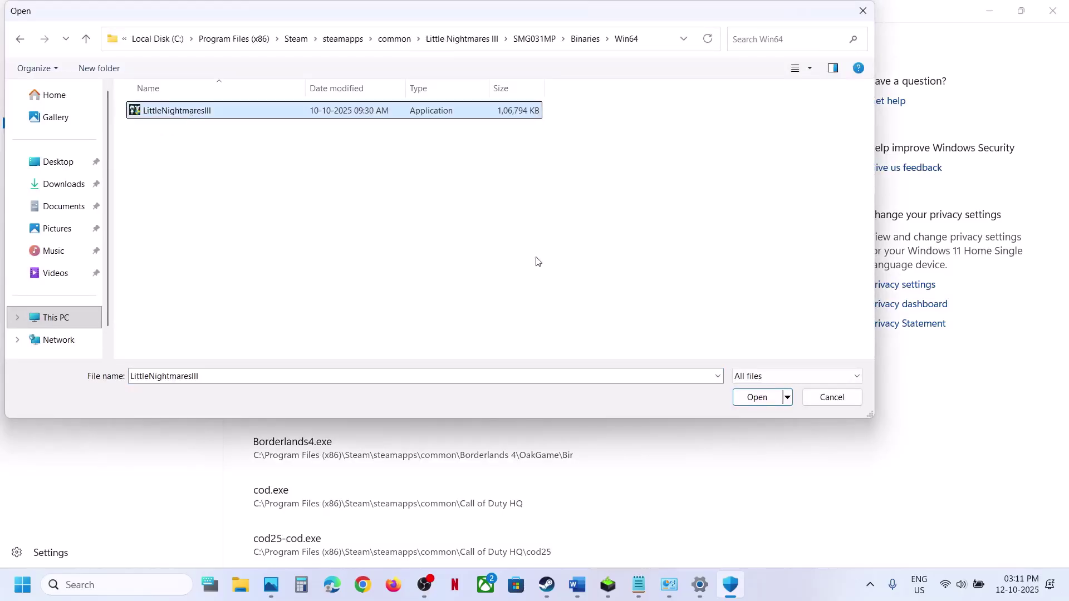
left_click(760, 397)
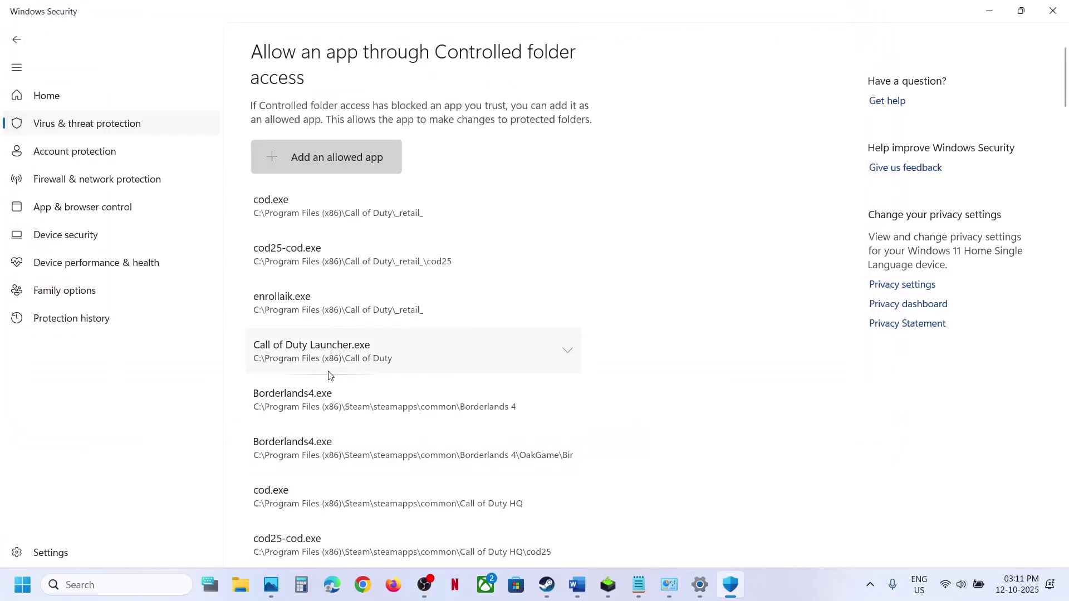
Step: Open Control Panel and go to the Windows Defender Firewall list of allowed apps under System and Security
left_click(146, 585)
type("control")
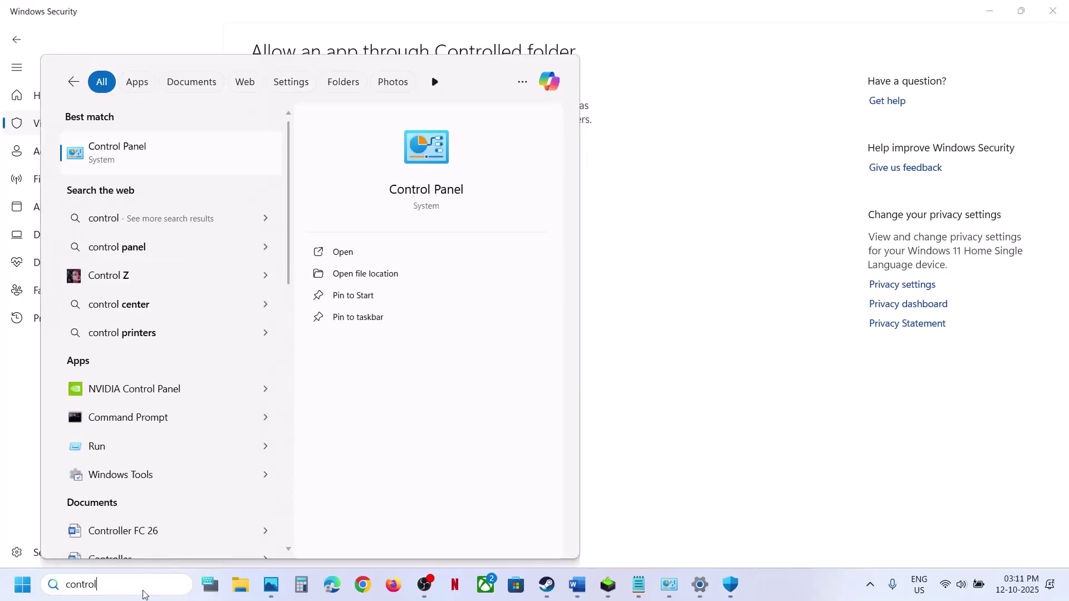
key("Return")
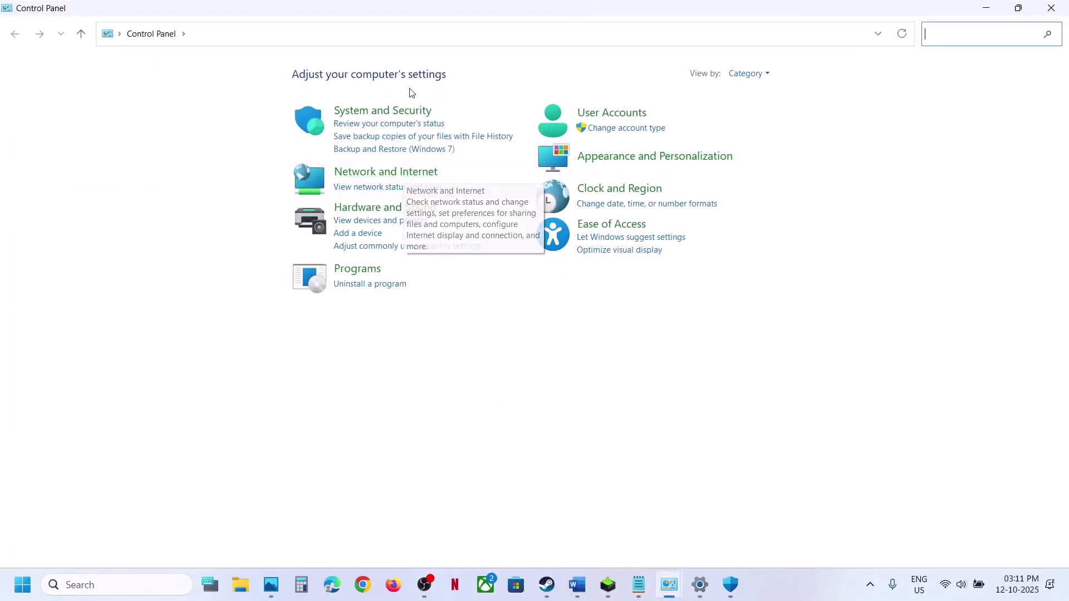
left_click(382, 111)
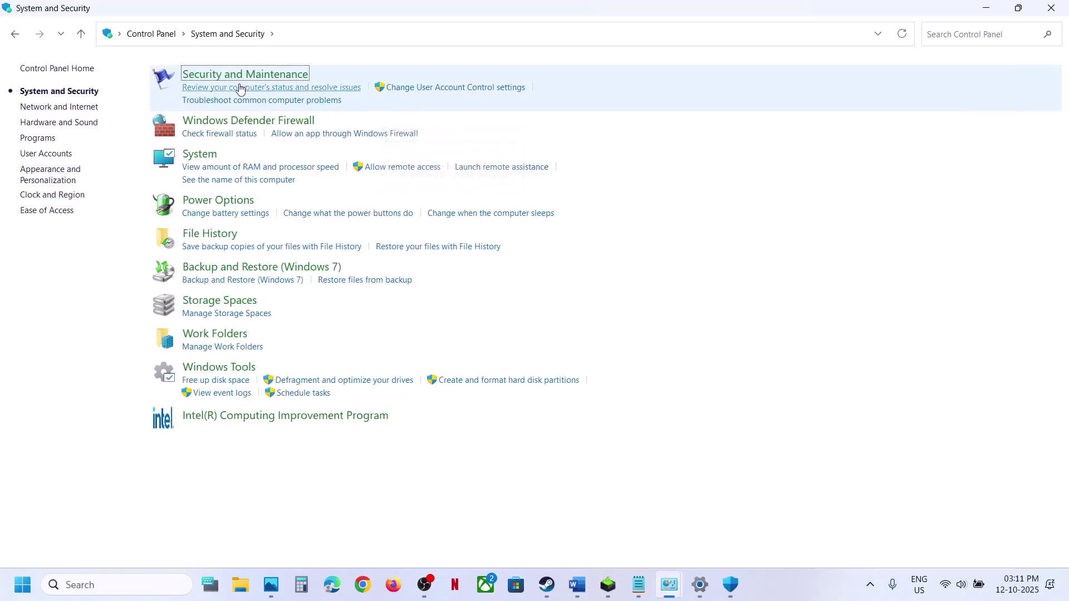
left_click(246, 124)
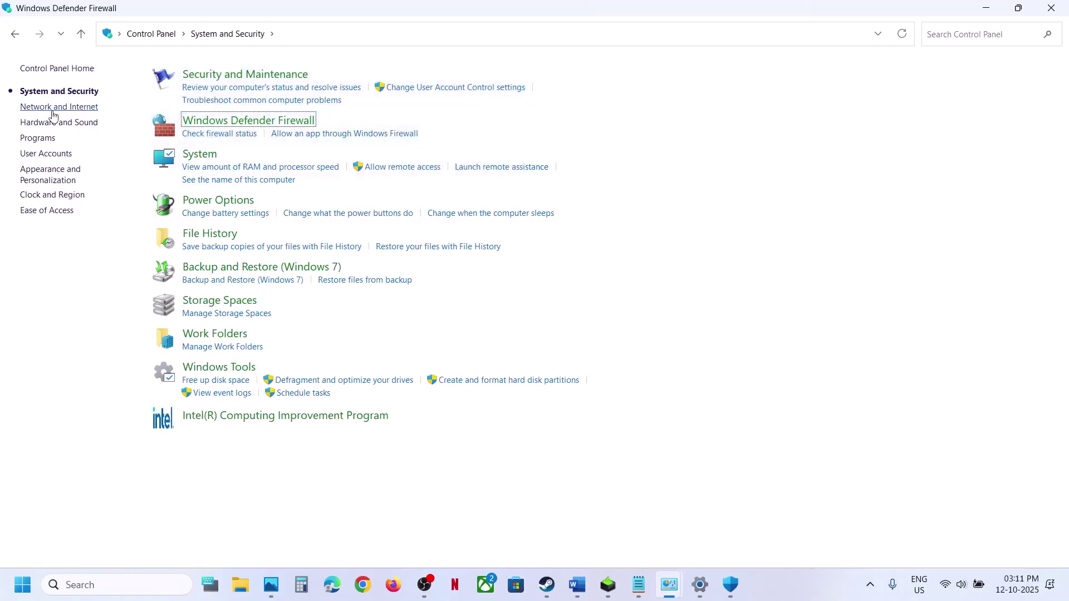
left_click(66, 109)
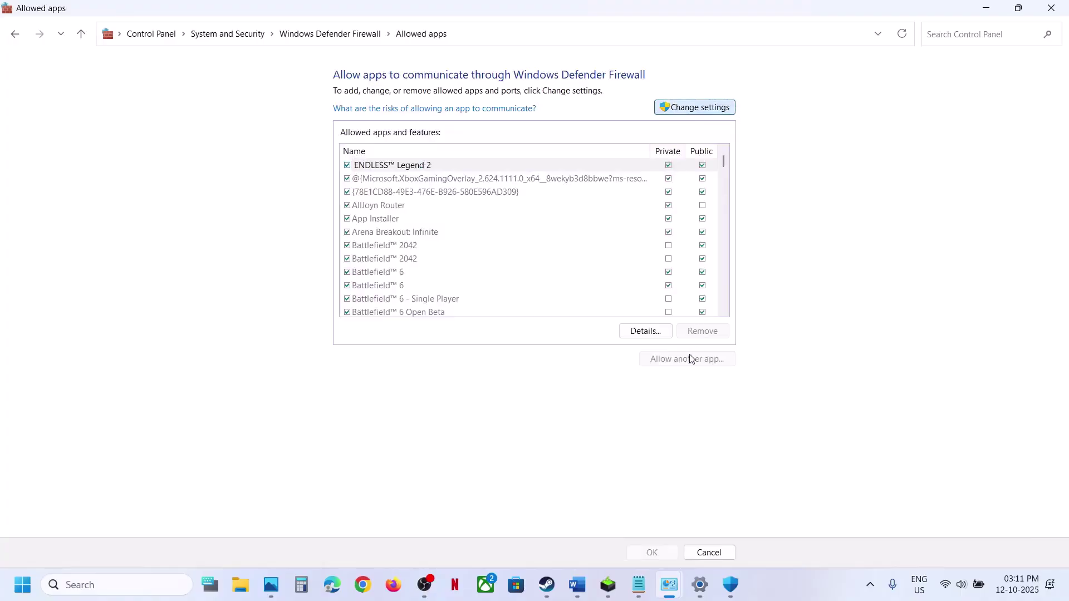
Step: Unlock the firewall's allowed apps settings and start browsing for another app to allow
left_click(696, 109)
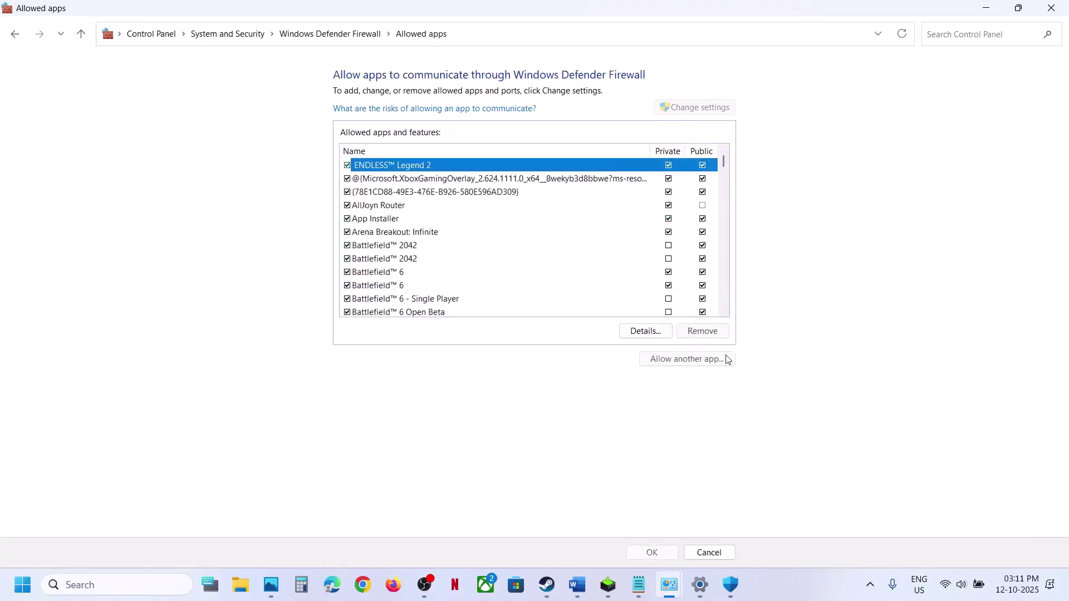
left_click(692, 359)
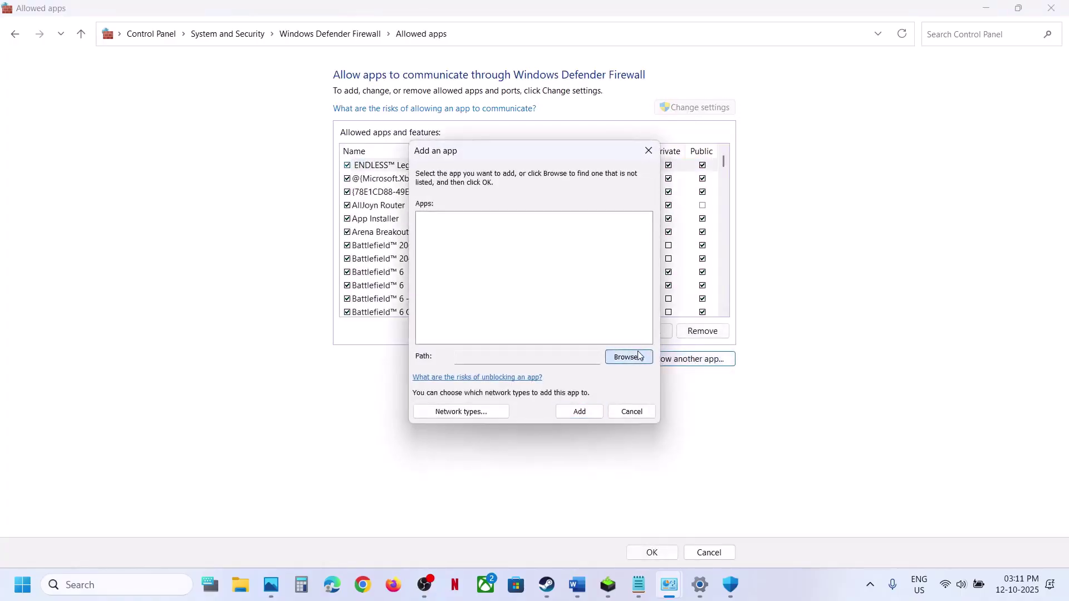
left_click(637, 356)
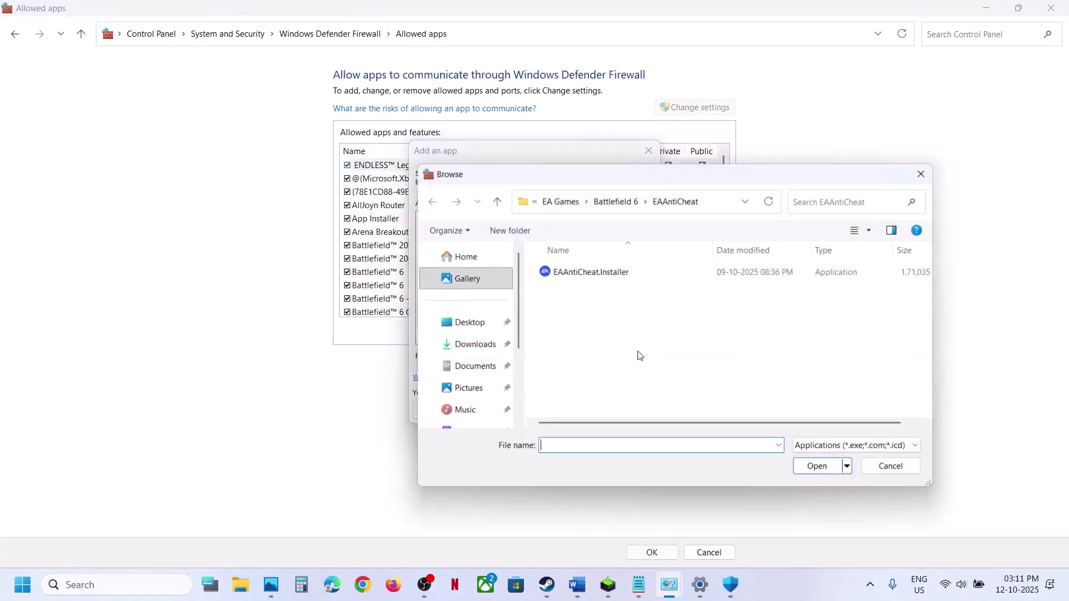
Step: Browse to C:\Program Files (x86)\Steam\steamapps\common to find the game's installation folder
scroll(483, 385, "down", 2)
left_click(475, 385)
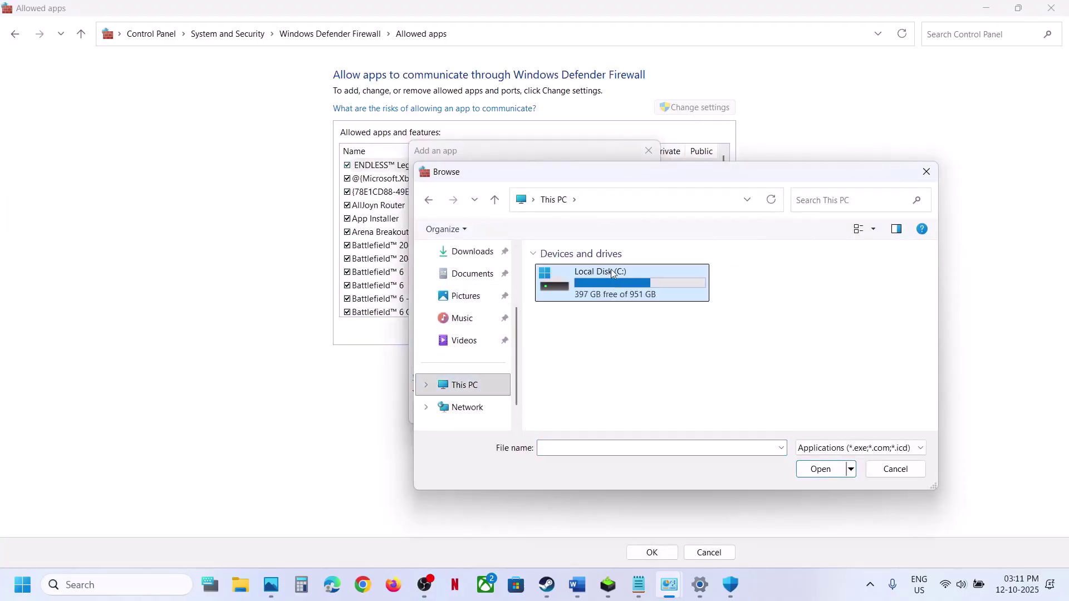
double_click(616, 274)
scroll(606, 335, "down", 3)
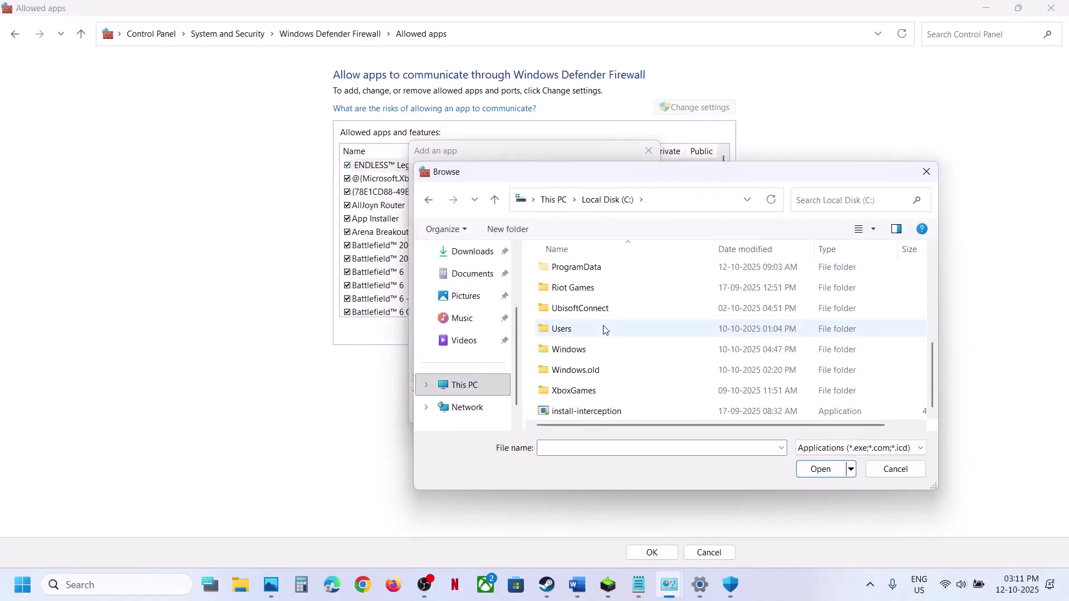
scroll(604, 327, "up", 2)
double_click(607, 362)
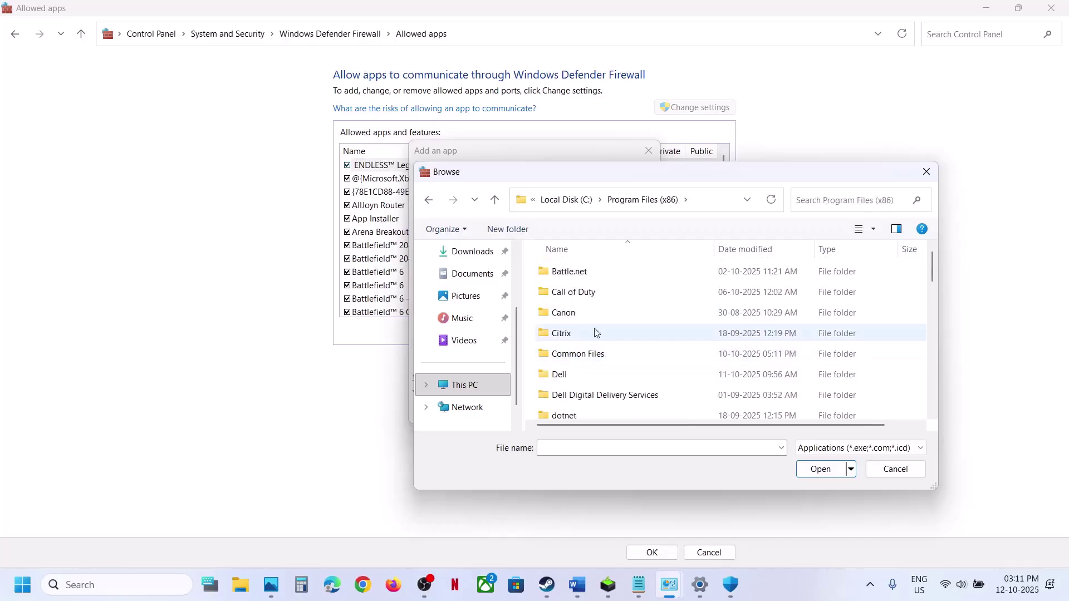
left_click(589, 330)
scroll(587, 328, "down", 5)
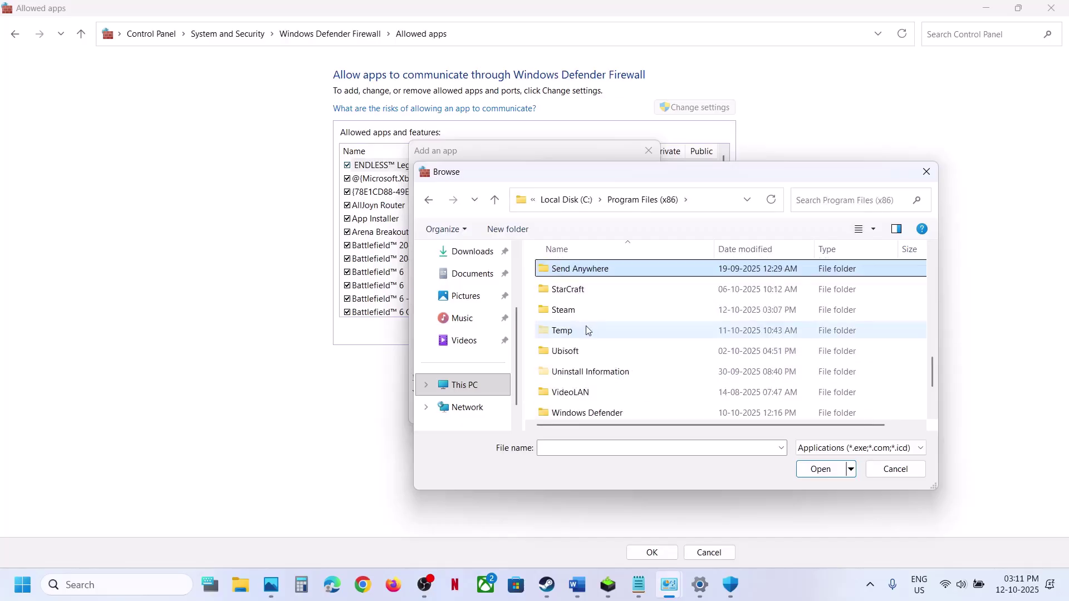
double_click(573, 312)
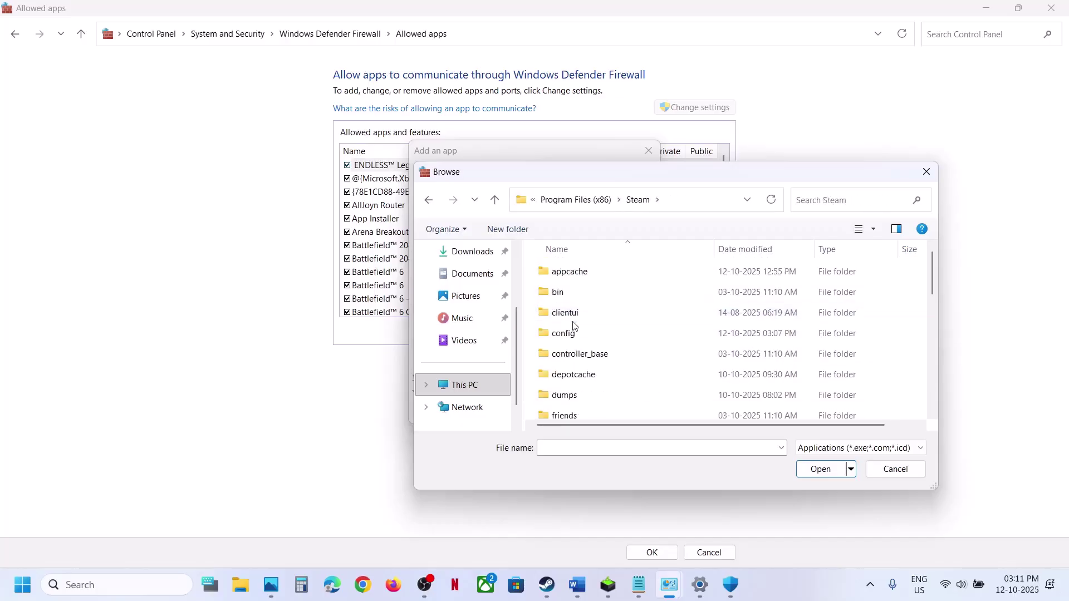
scroll(575, 326, "down", 5)
double_click(574, 292)
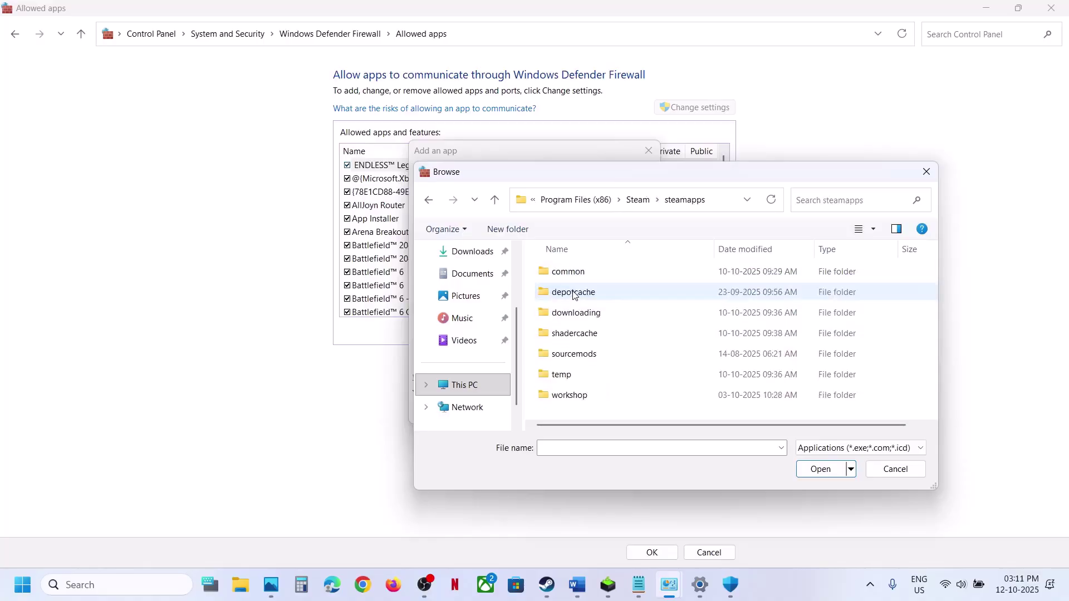
double_click(572, 272)
Step: Try to add the LittleNightmaresIII application from the Little Nightmares III folder to the firewall's allowed apps, then close the add-app dialog
left_click(608, 360)
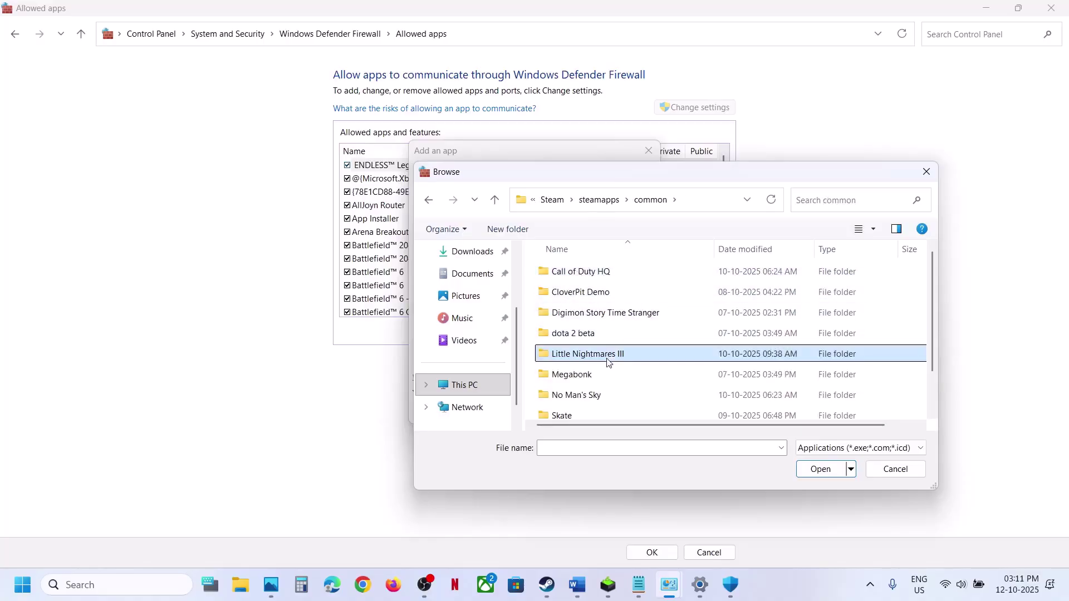
double_click(609, 361)
left_click(586, 332)
left_click(822, 469)
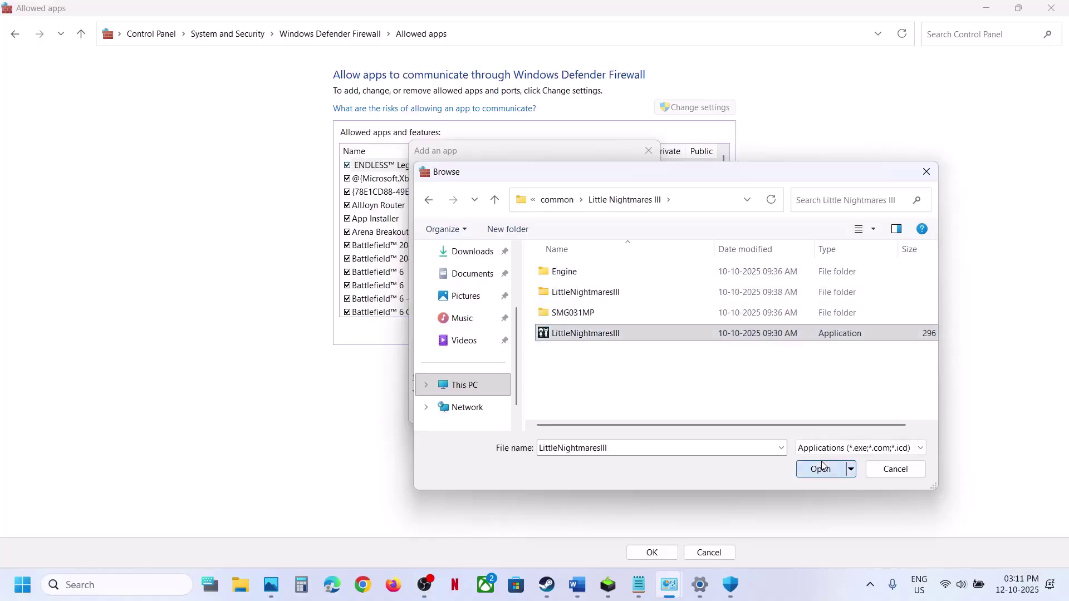
left_click(589, 413)
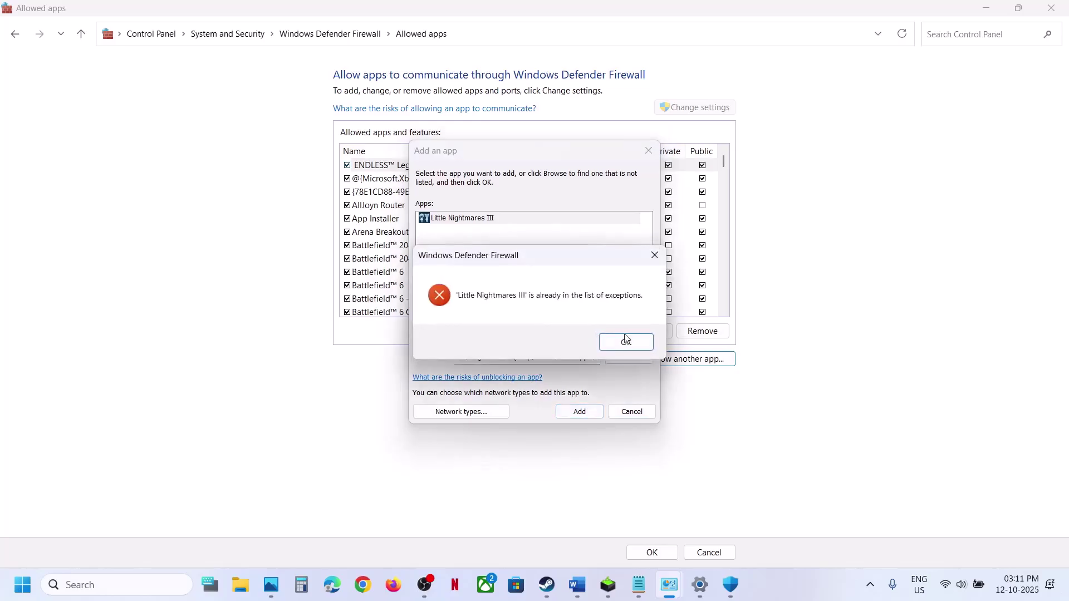
left_click(626, 342)
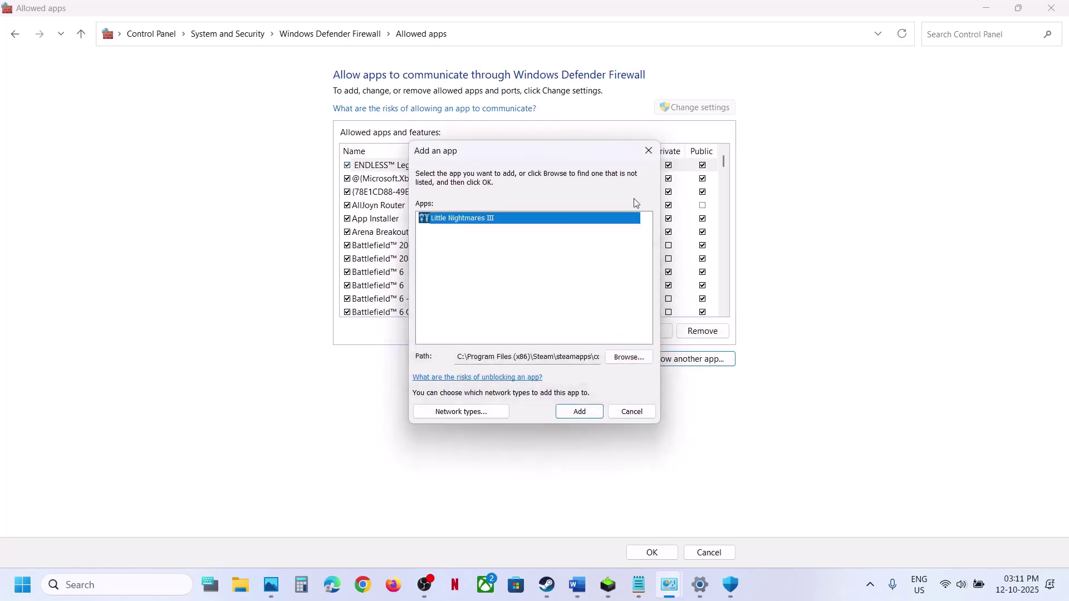
left_click(649, 157)
Step: Find the first Little Nightmares III entry among the allowed apps and allow it on private networks
type("li")
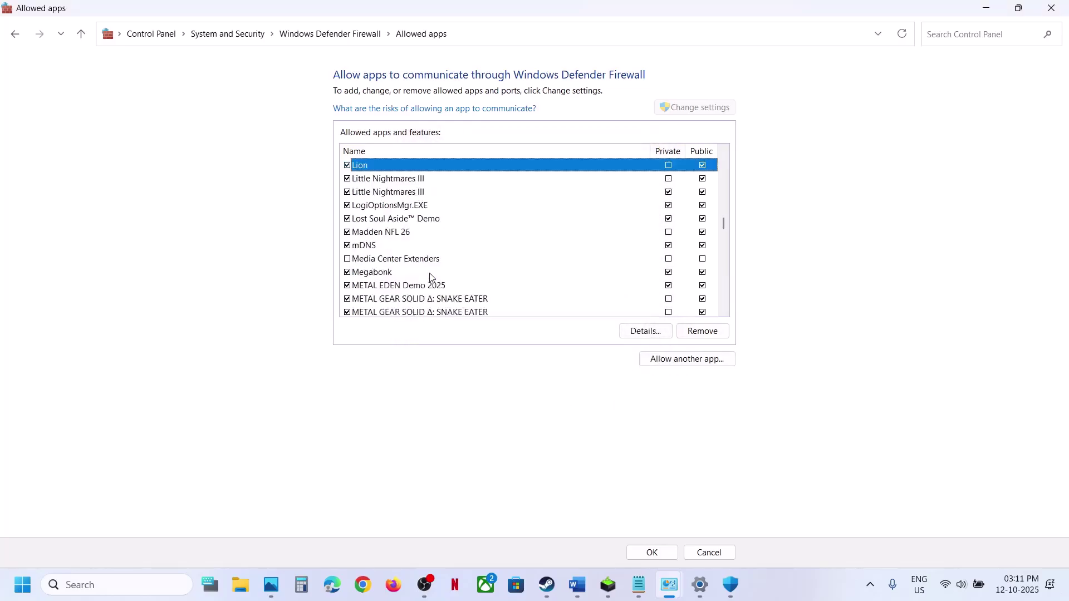
left_click(412, 180)
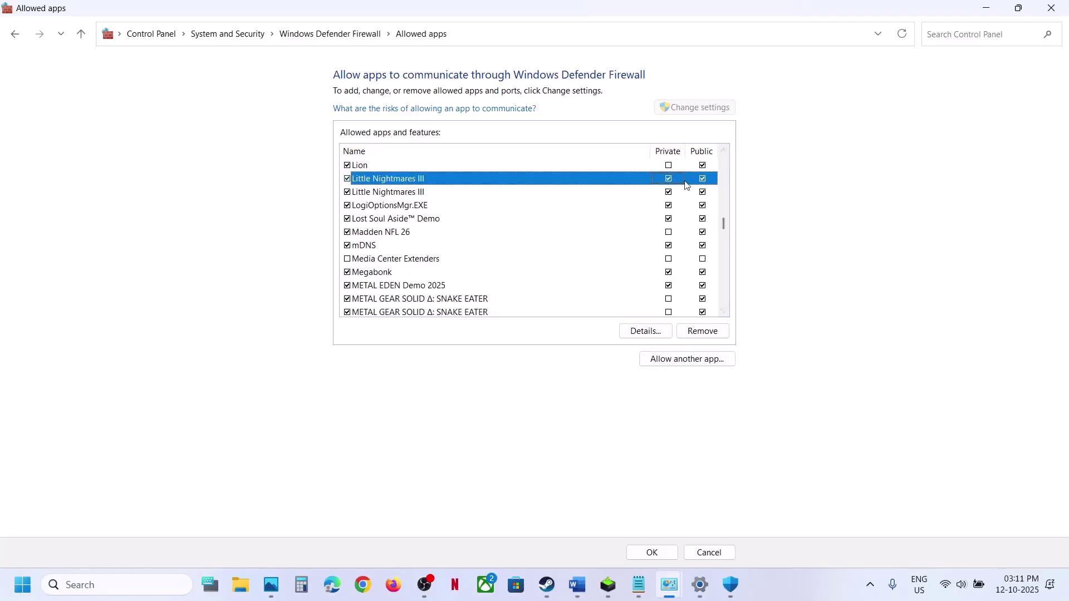
Step: Try to add the LittleNightmaresIII application from SMG031MP\Binaries\Win64 as an allowed app, then select the second Little Nightmares III entry
left_click(675, 359)
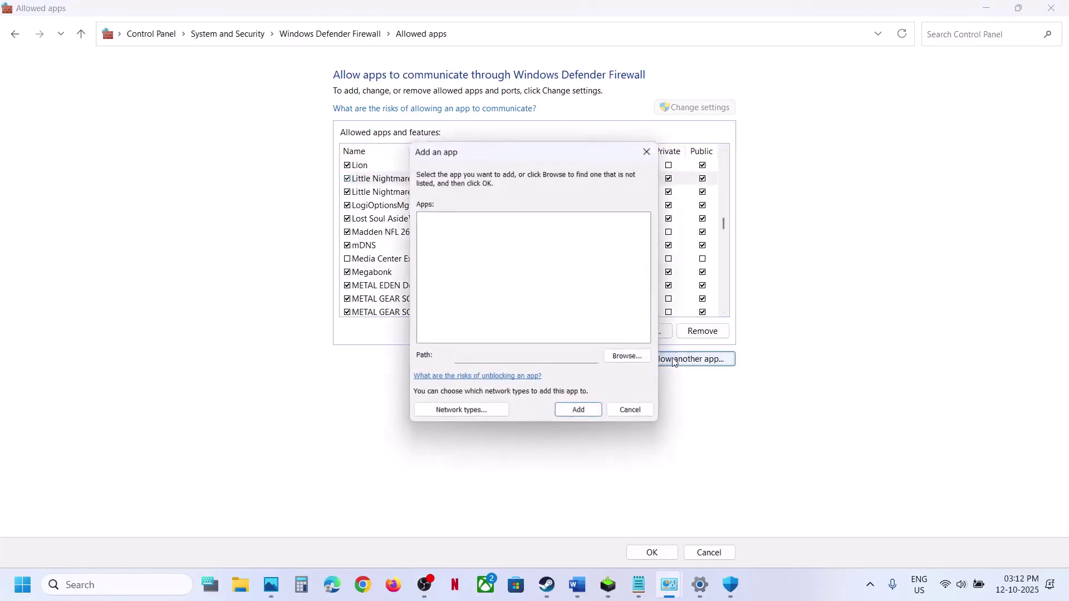
left_click(627, 360)
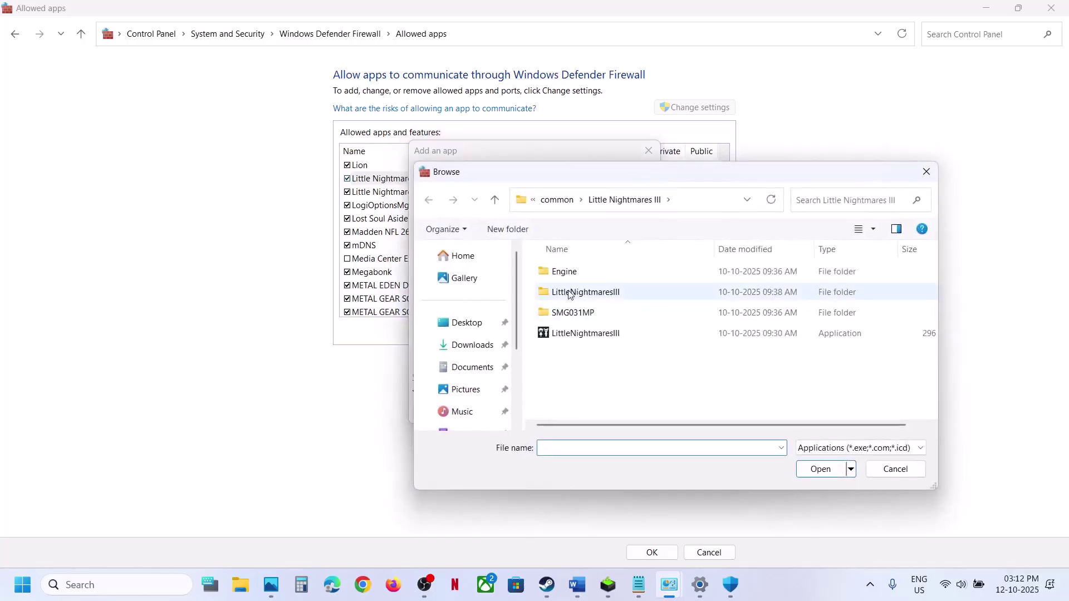
double_click(564, 313)
double_click(567, 274)
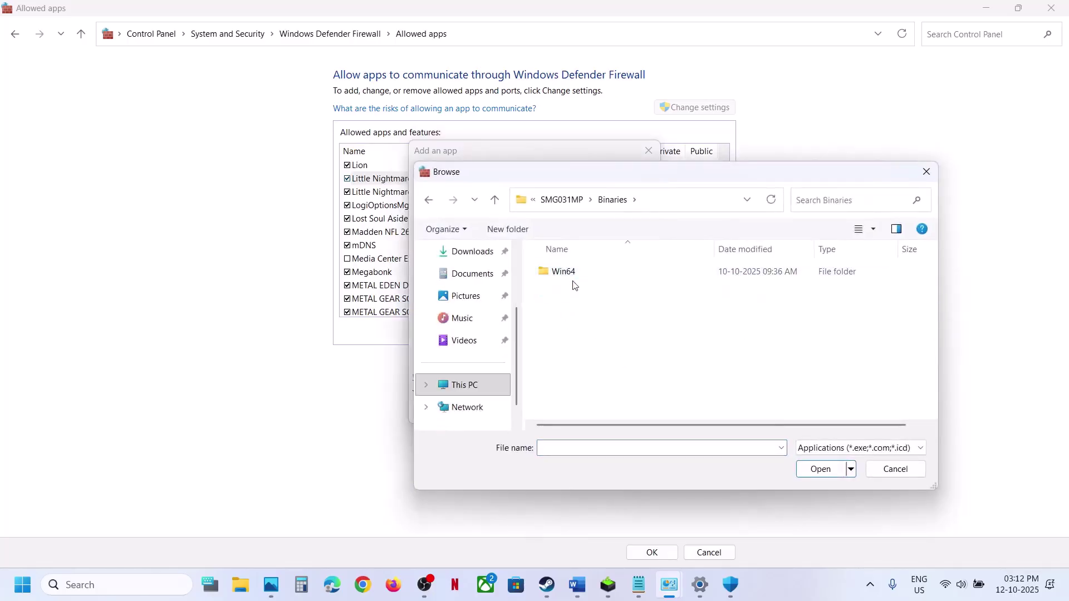
double_click(575, 274)
left_click(602, 273)
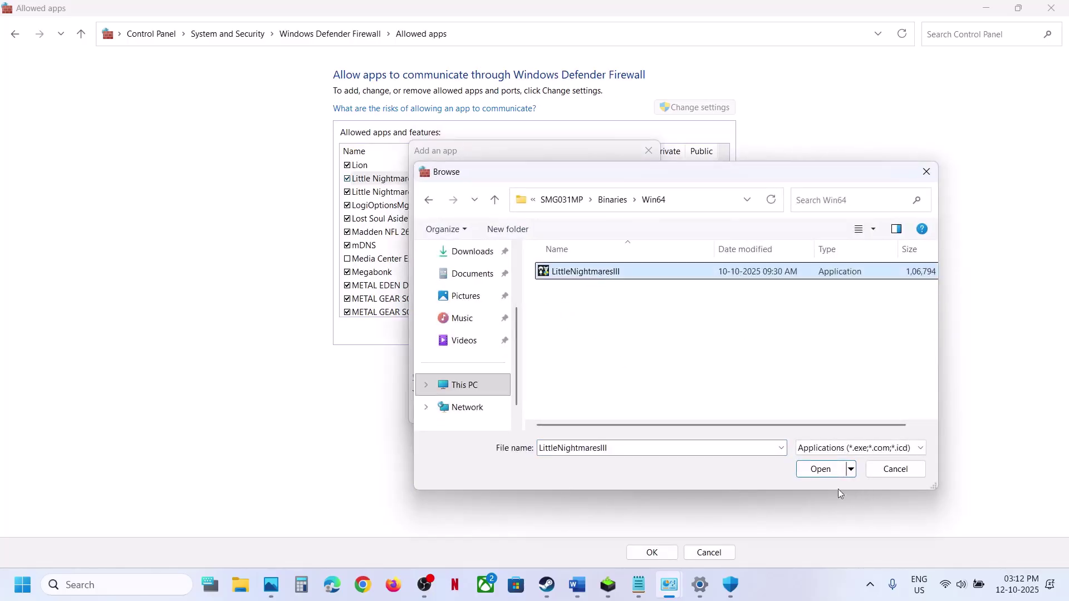
left_click(821, 470)
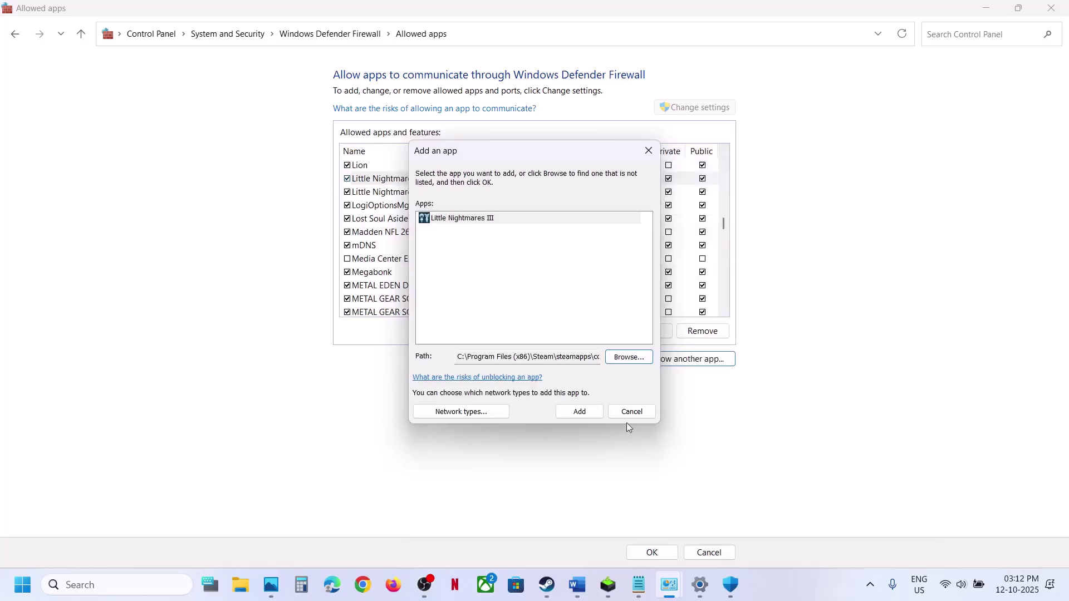
left_click(579, 415)
left_click(624, 341)
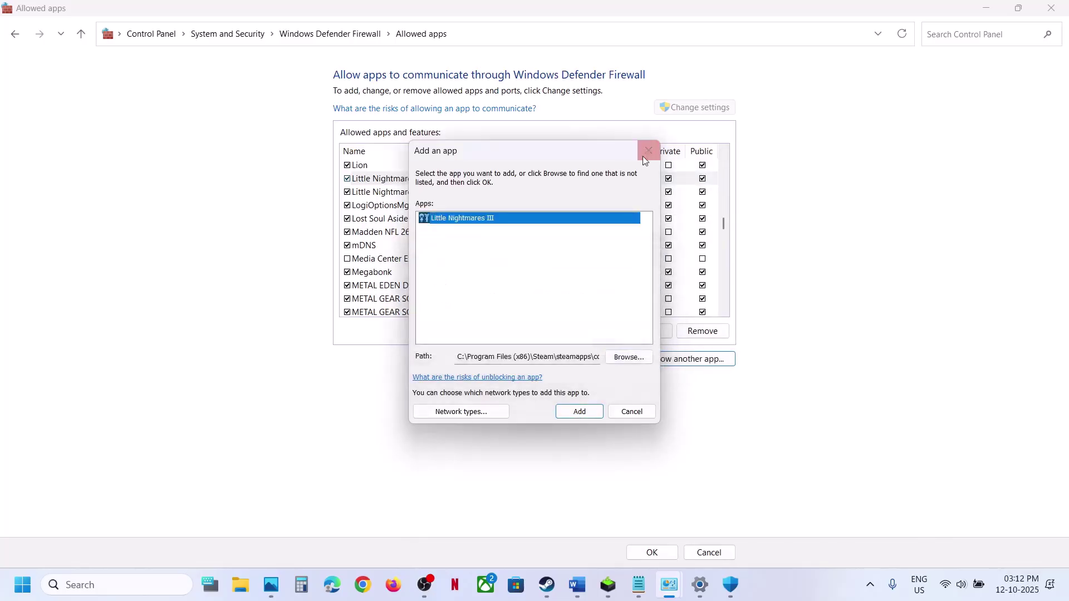
left_click(649, 151)
left_click(420, 196)
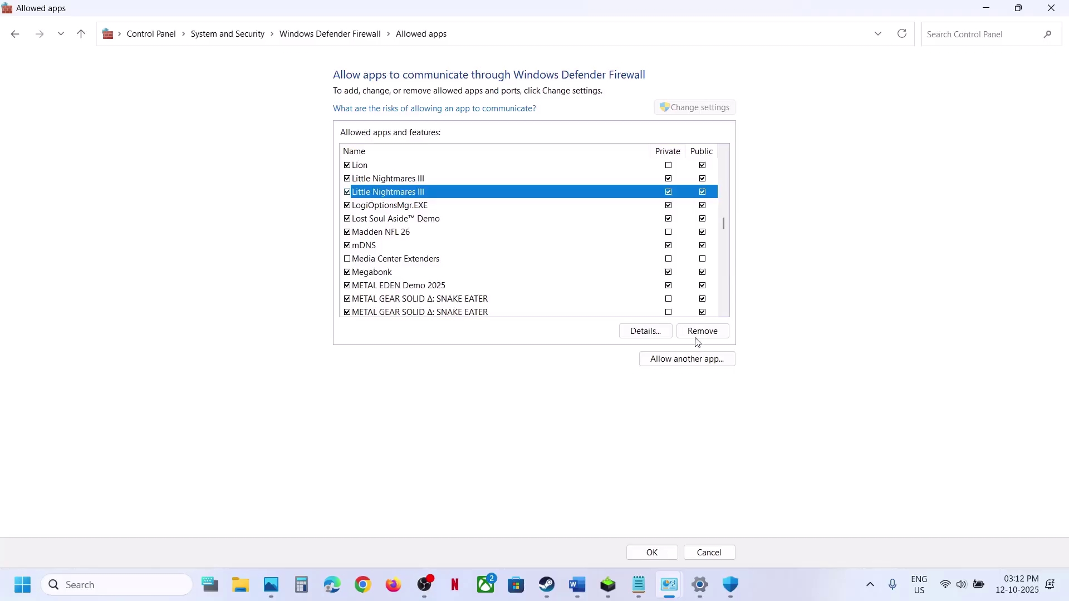
Step: Close the firewall's allowed apps and the remaining security and Settings windows to return to the Word document
left_click(1066, 6)
left_click(1065, 7)
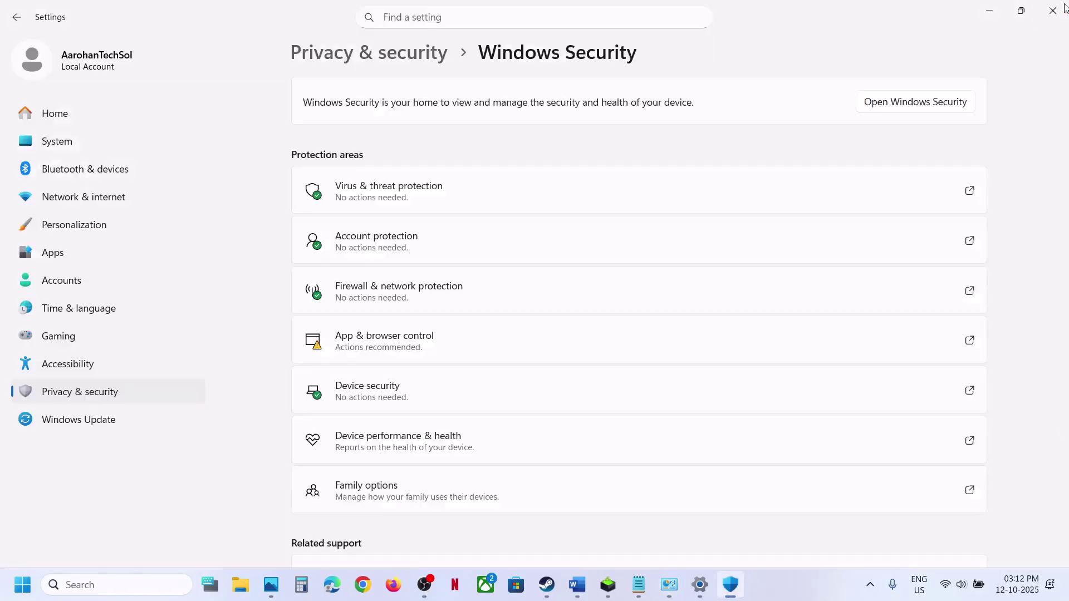
left_click(1066, 8)
Step: Review Step 7 on allowing the game exe in antivirus programs, then look at the Step 8 commands
scroll(476, 262, "down", 2)
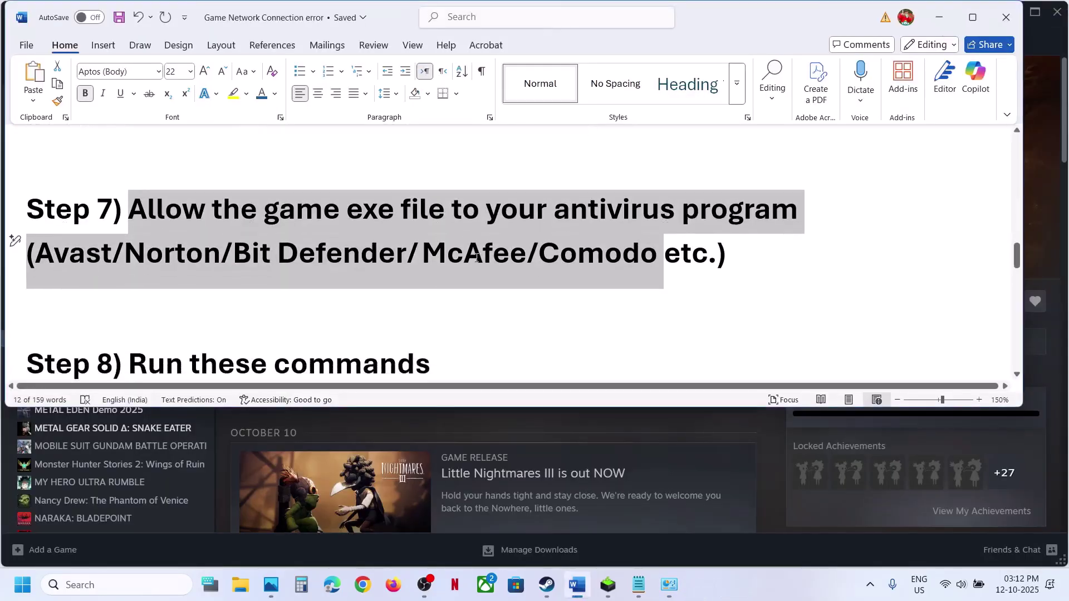
scroll(476, 262, "up", 1)
left_click(296, 239)
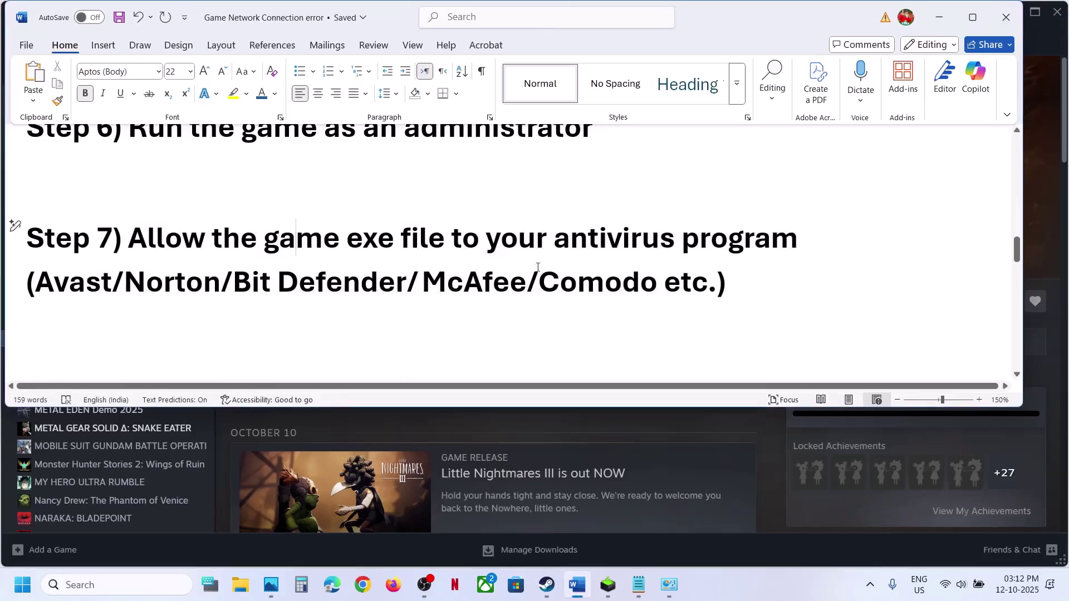
left_click_drag(51, 286, 599, 288)
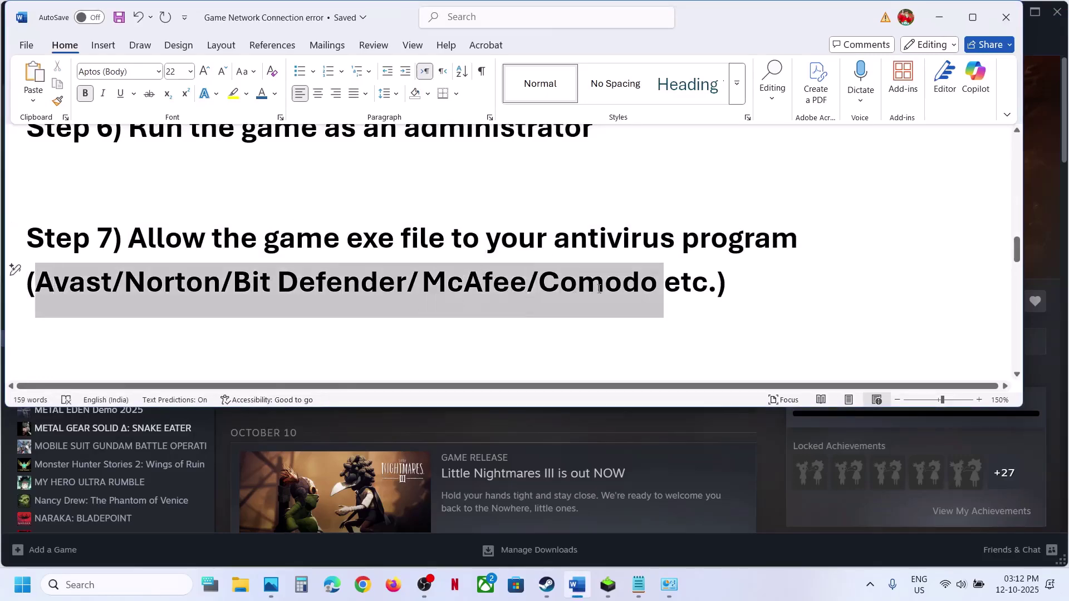
left_click(252, 281)
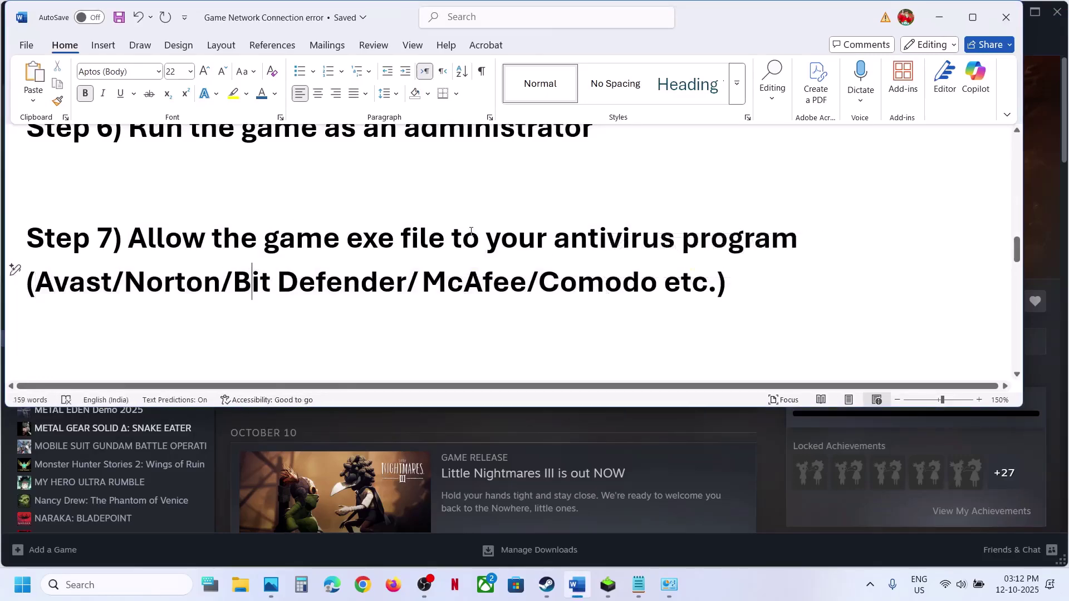
left_click_drag(415, 239, 802, 240)
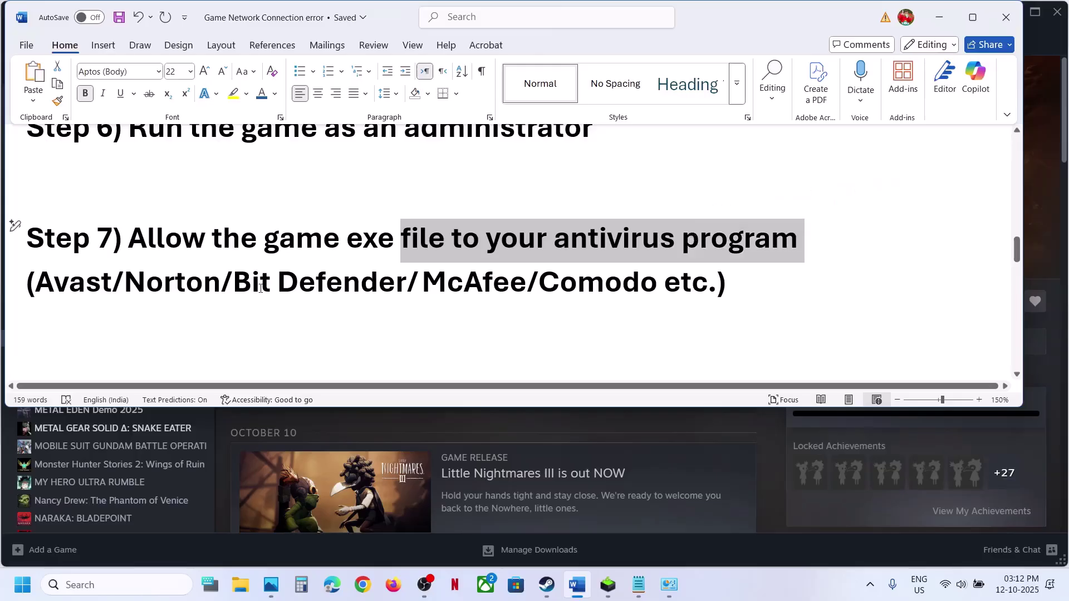
scroll(261, 288, "down", 1)
scroll(260, 289, "down", 3)
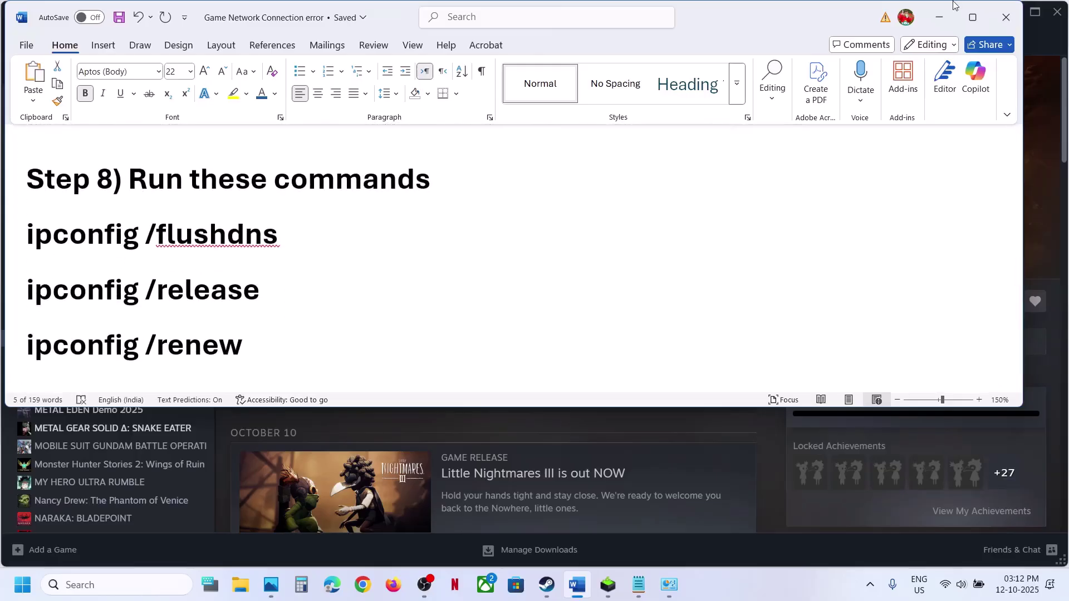
Step: Maximize the Word document, then open Command Prompt as administrator and approve the elevation request
left_click(974, 18)
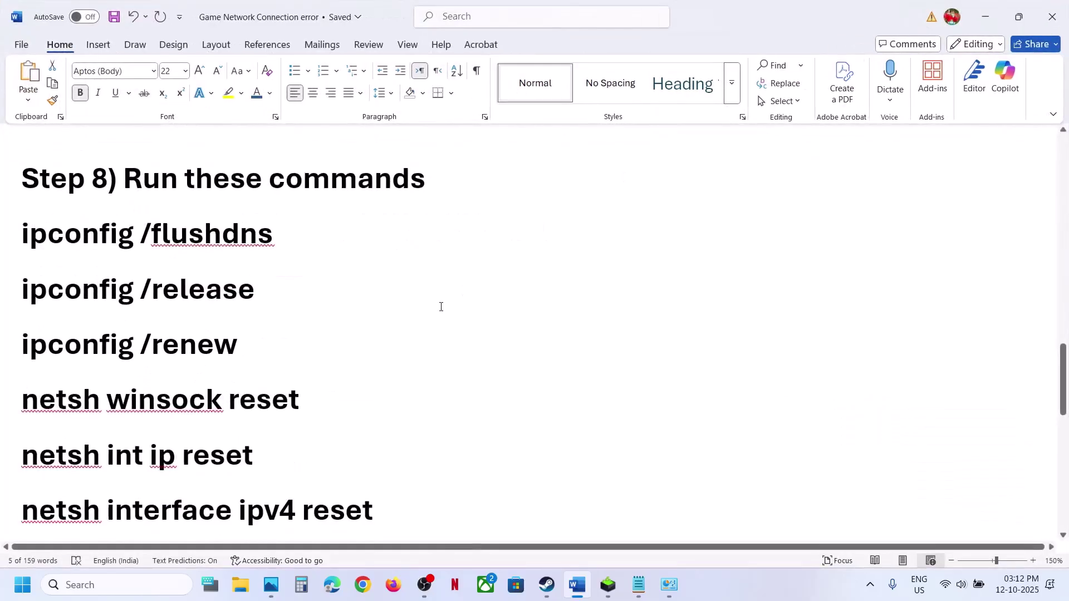
left_click(152, 586)
type("cmd")
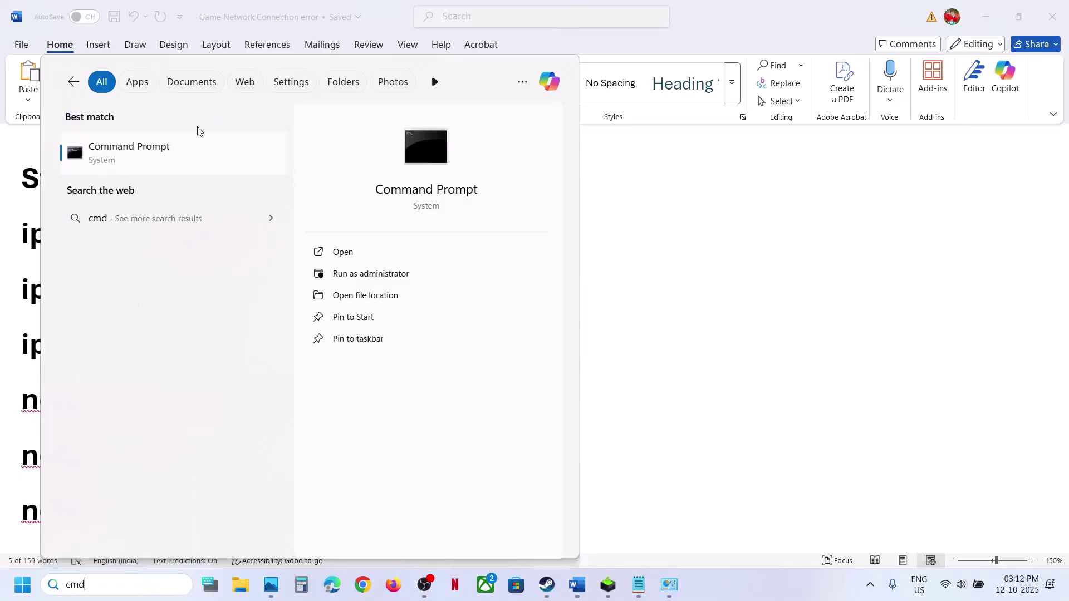
right_click(124, 167)
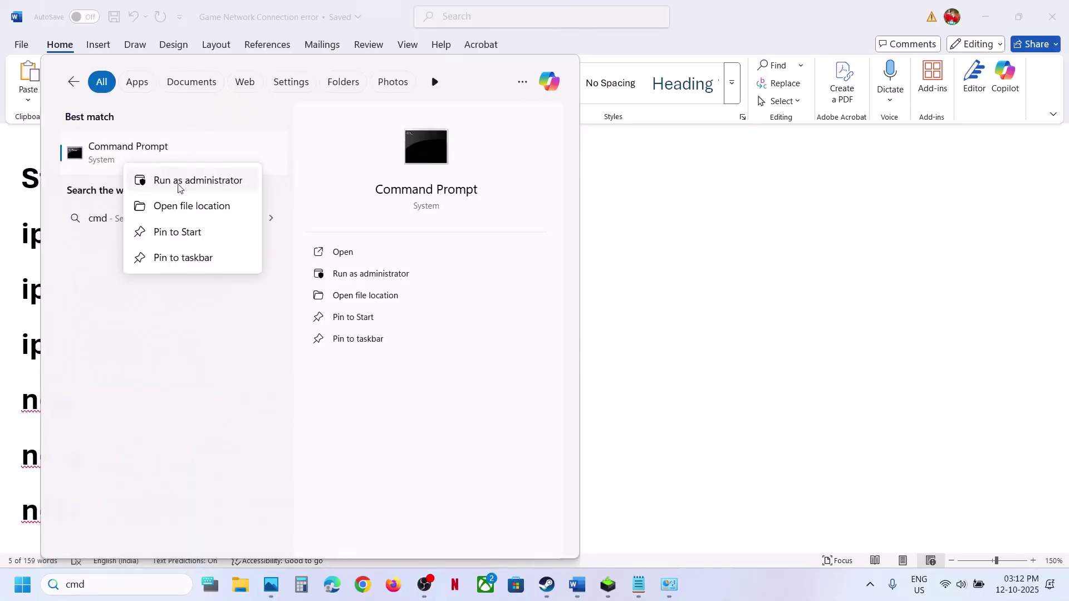
left_click(192, 181)
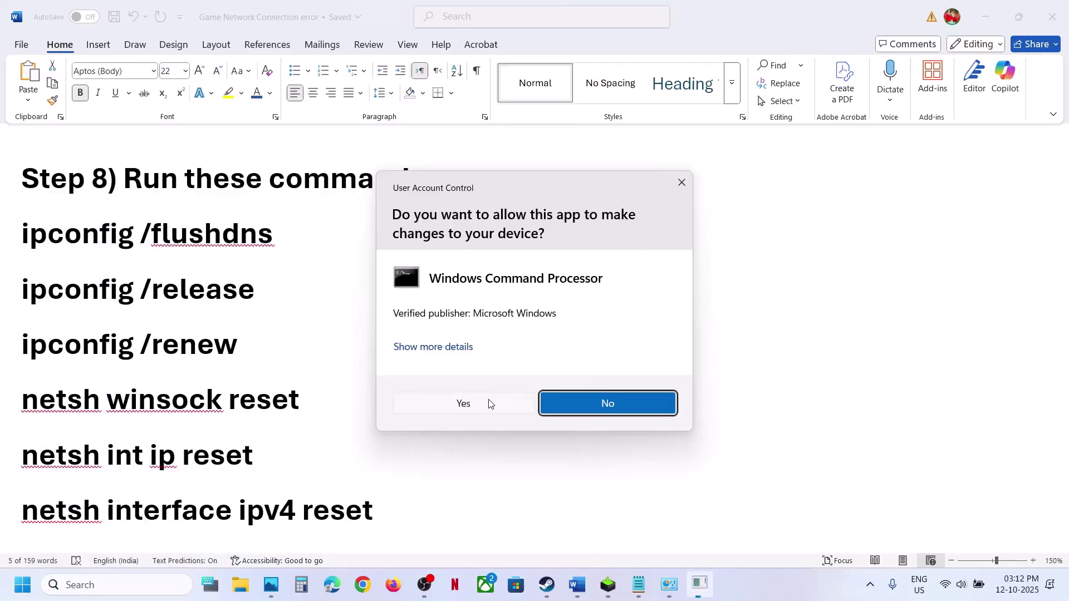
left_click(490, 403)
Step: Copy ipconfig /flushdns from the document's Step 8 list and run it in Command Prompt
left_click(92, 240)
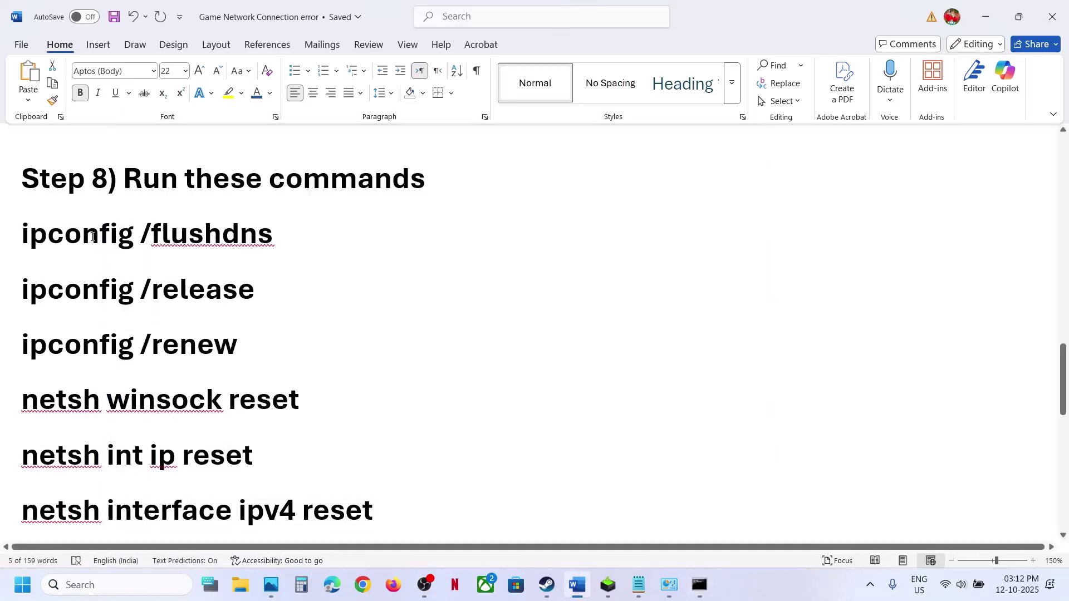
triple_click(92, 239)
key("super+c")
key("alt+Tab")
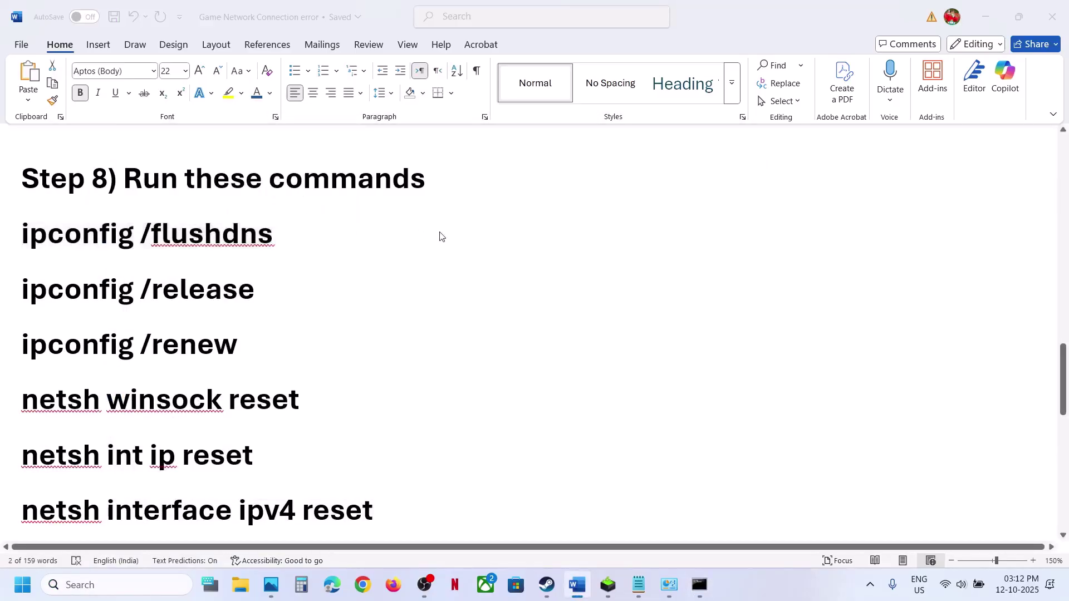
right_click(404, 241)
key("alt+Tab")
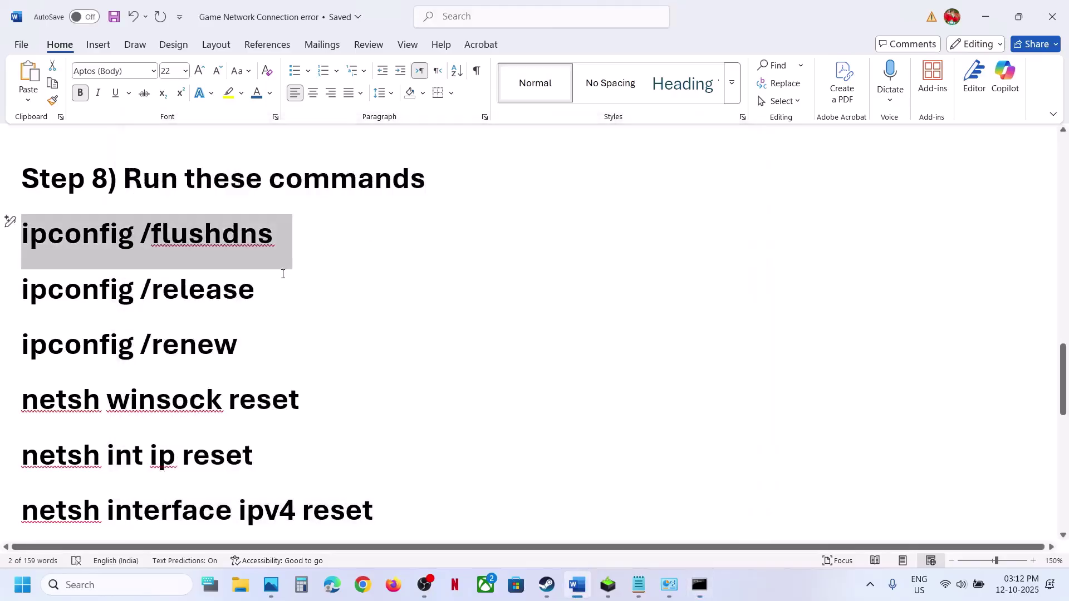
Step: Copy ipconfig /release from the document's Step 8 list and run it in Command Prompt
triple_click(233, 283)
key("ctrl+c")
key("alt+Tab")
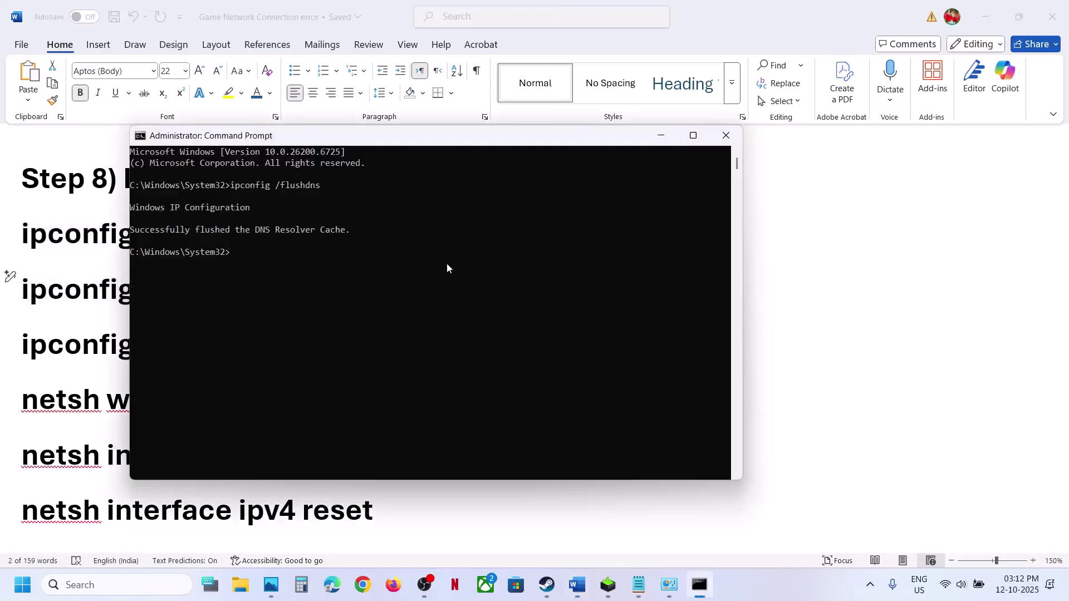
right_click(447, 263)
key("alt+Tab")
Step: Copy ipconfig /renew from the document's Step 8 list and run it in Command Prompt
triple_click(206, 339)
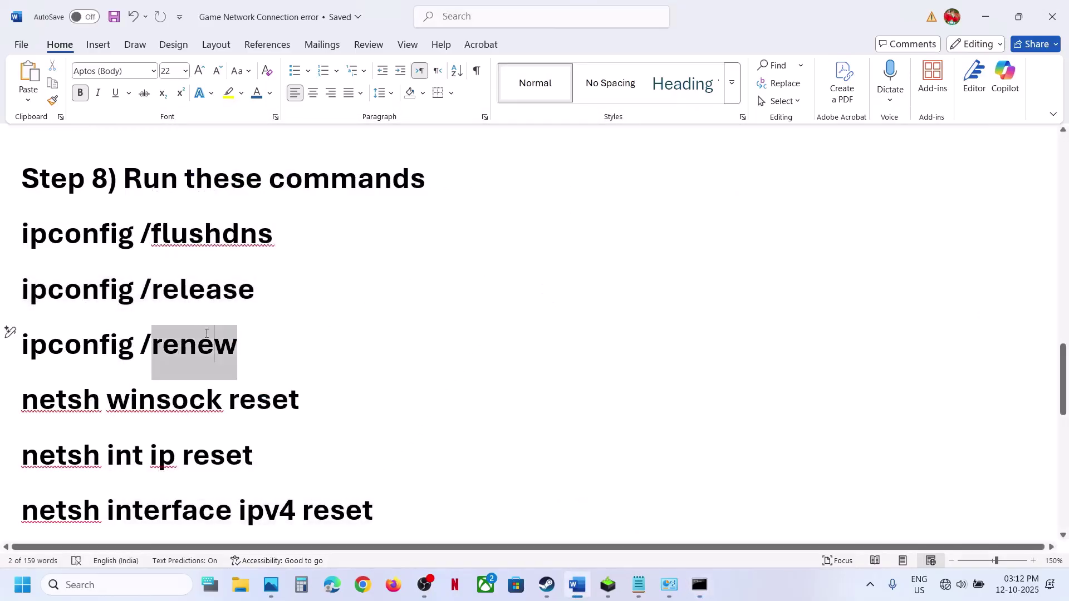
key("ctrl+c")
key("alt+Tab")
right_click(432, 310)
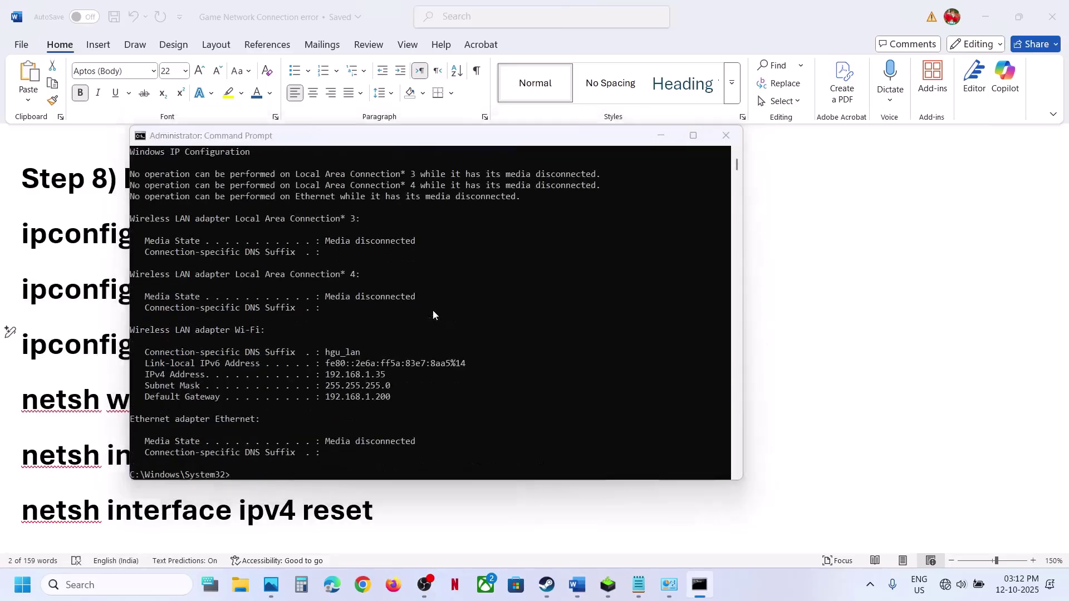
Step: Copy netsh winsock reset from the document's Step 8 list and run it in Command Prompt
key("alt+Tab")
triple_click(222, 401)
key("ctrl+c")
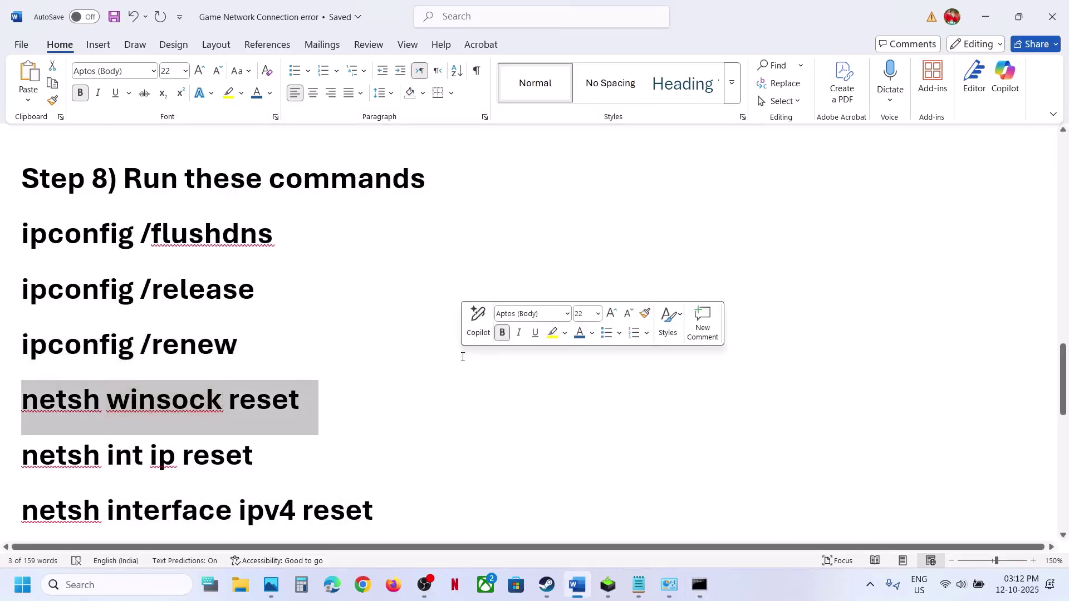
key("alt+Tab")
right_click(462, 361)
Step: Copy netsh int ip reset from the document's Step 8 list and run it in Command Prompt
key("alt+Tab")
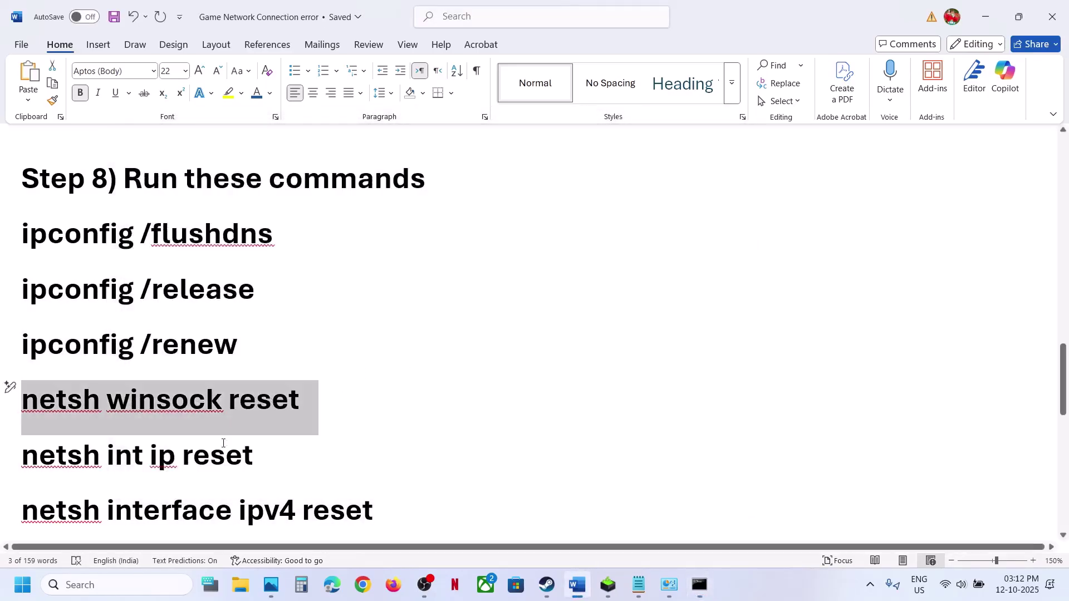
triple_click(208, 462)
key("ctrl+c")
key("alt+Tab")
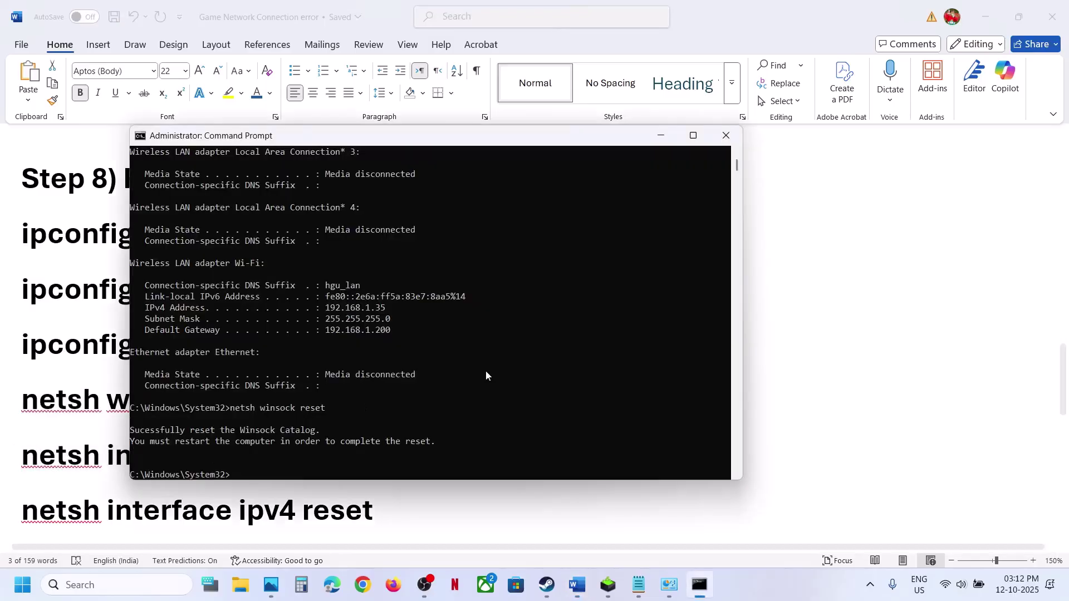
right_click(486, 373)
key("Return")
Step: Copy netsh interface ipv4 reset from the document's Step 8 list and run it in Command Prompt
key("alt+Tab")
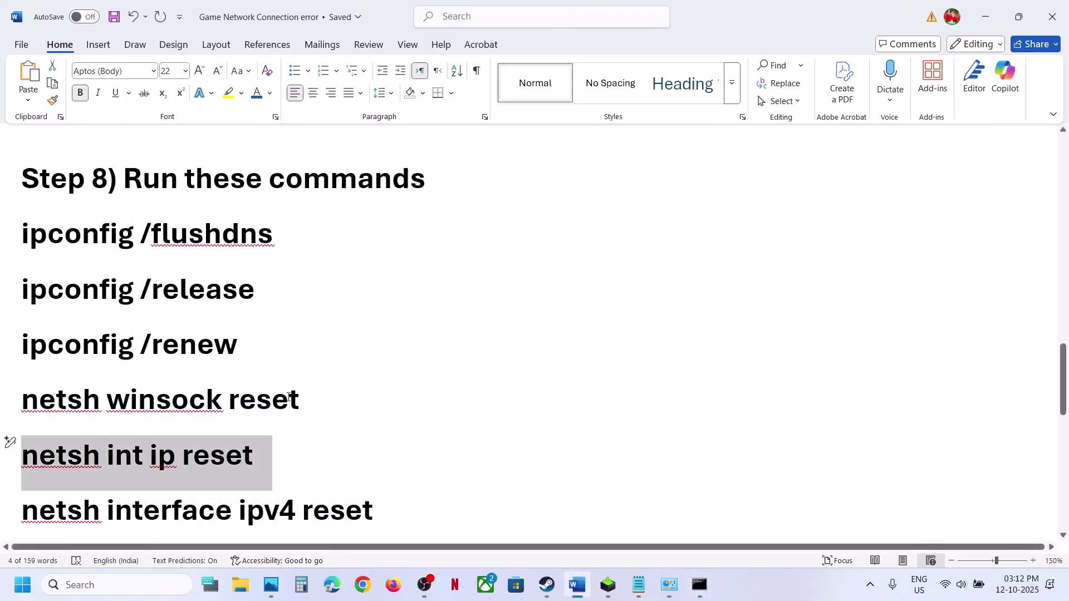
scroll(289, 396, "down", 2)
scroll(288, 397, "down", 2)
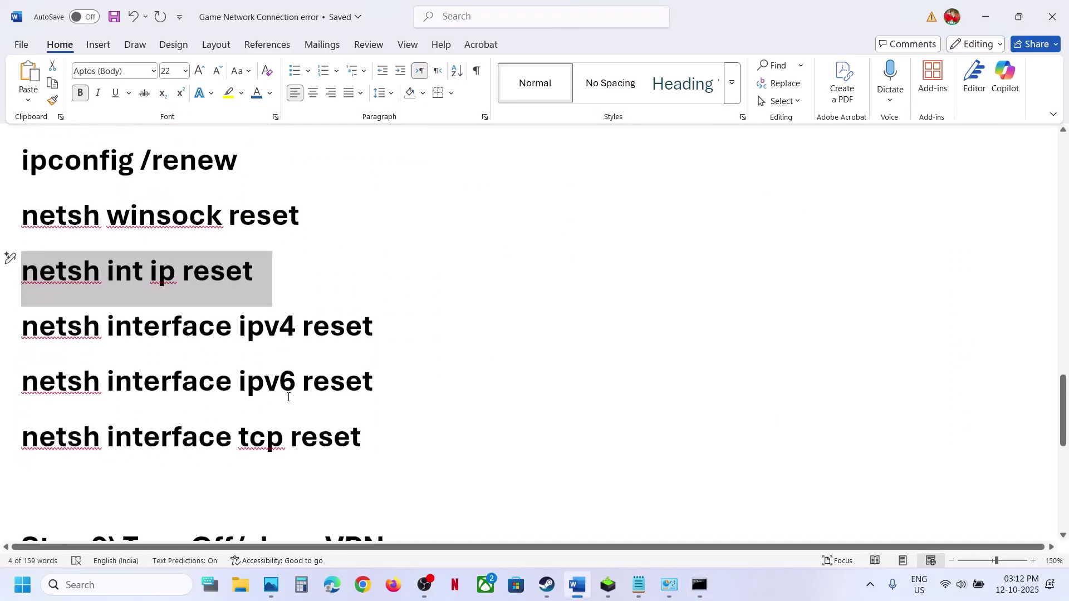
triple_click(262, 331)
key("ctrl+c")
key("alt+Tab")
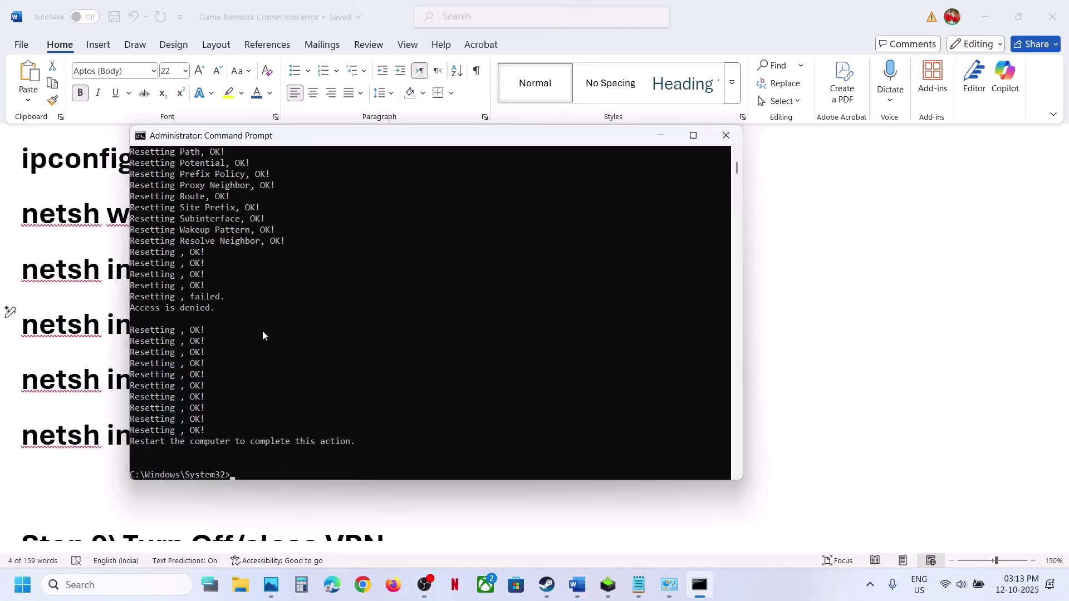
Step: Copy netsh interface ipv6 reset from the document's Step 8 list and run it in Command Prompt
key("alt+Tab")
triple_click(200, 388)
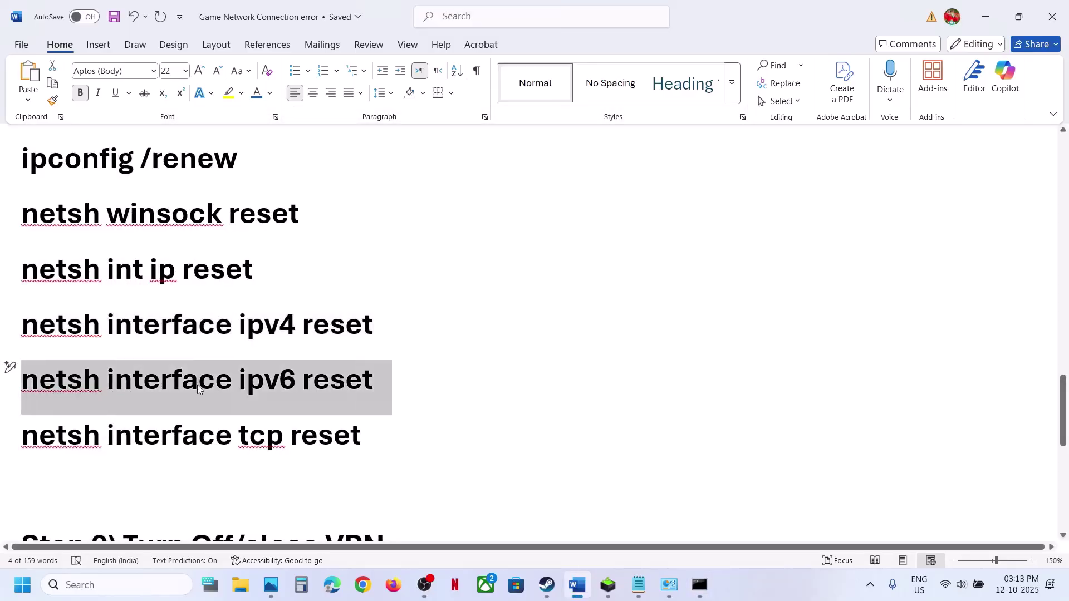
key("ctrl+c")
key("alt+Tab")
key("ctrl+v")
key("Return")
Step: Copy netsh interface tcp reset from the Step 8 list, run it in Command Prompt, and close Command Prompt
key("alt+Tab")
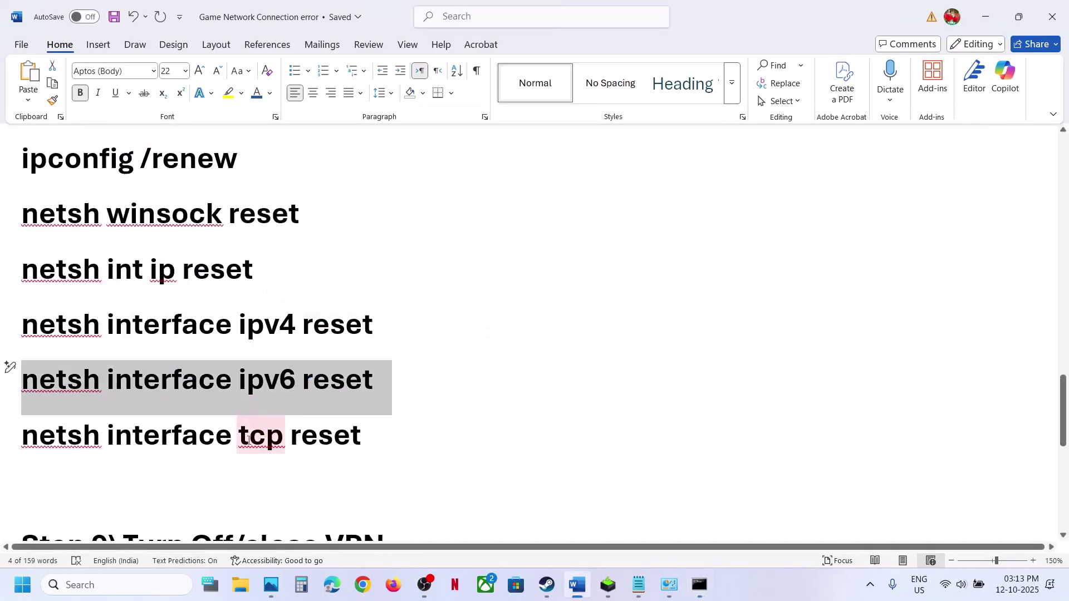
triple_click(210, 443)
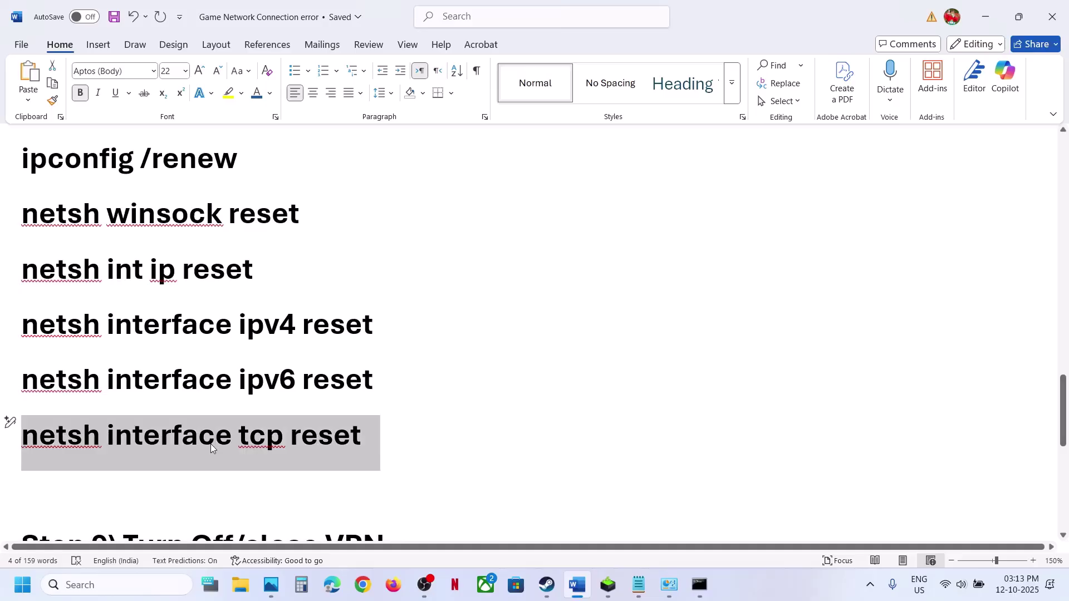
key("ctrl+c")
key("alt+Tab")
key("ctrl+v")
key("Return")
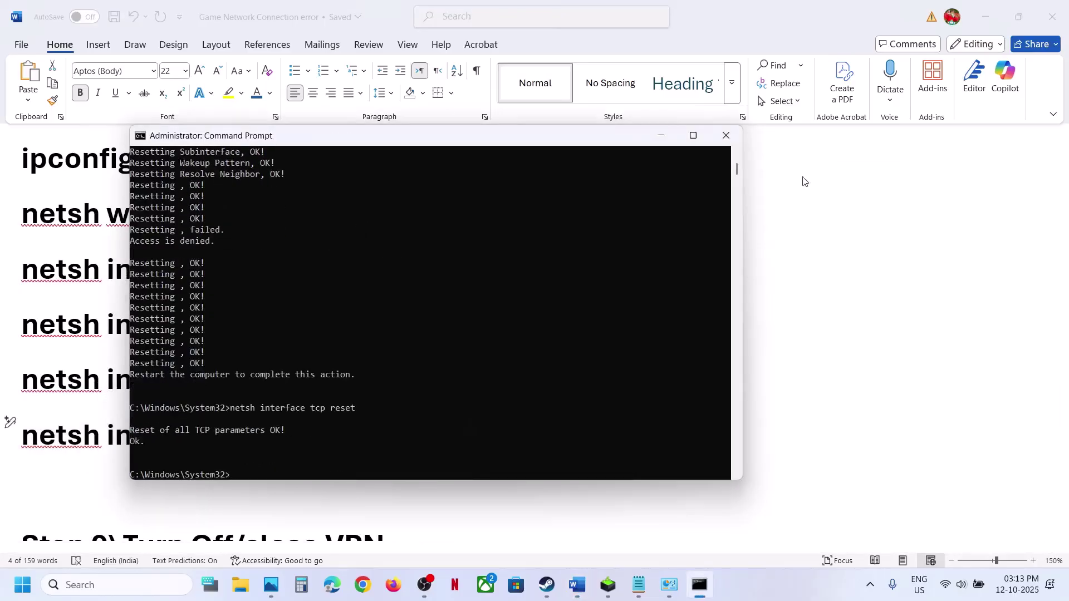
left_click(726, 135)
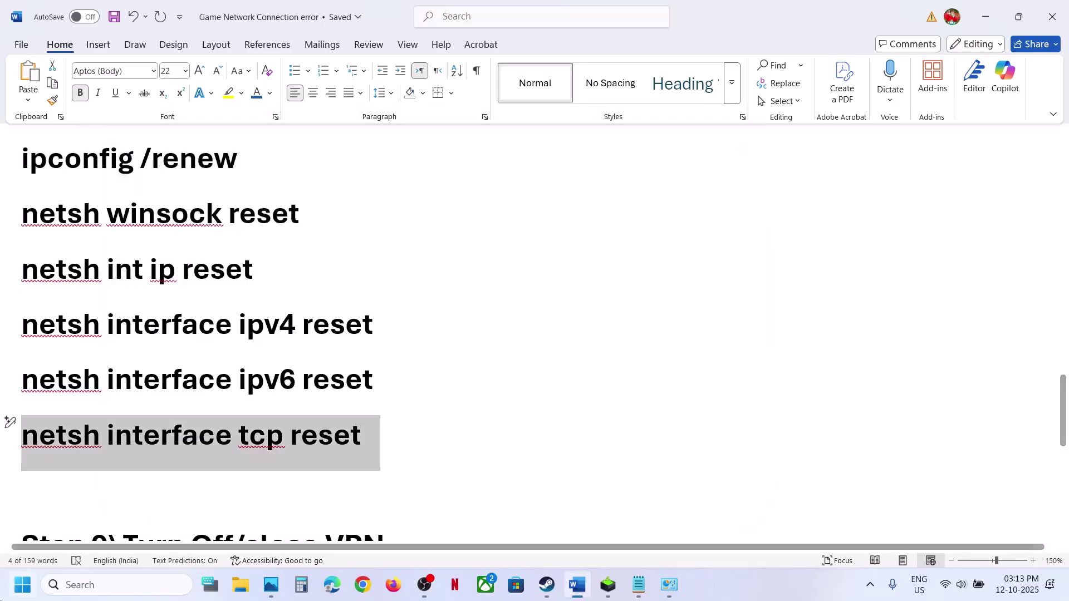
Step: Look at the computer's power options and dismiss them without restarting
left_click(19, 591)
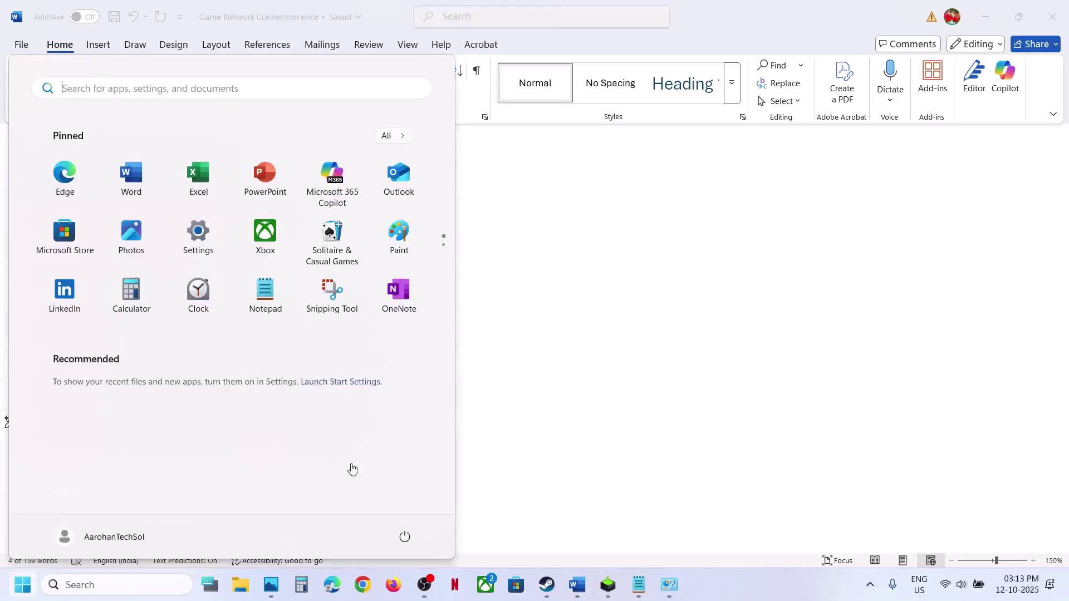
left_click(405, 536)
left_click(707, 401)
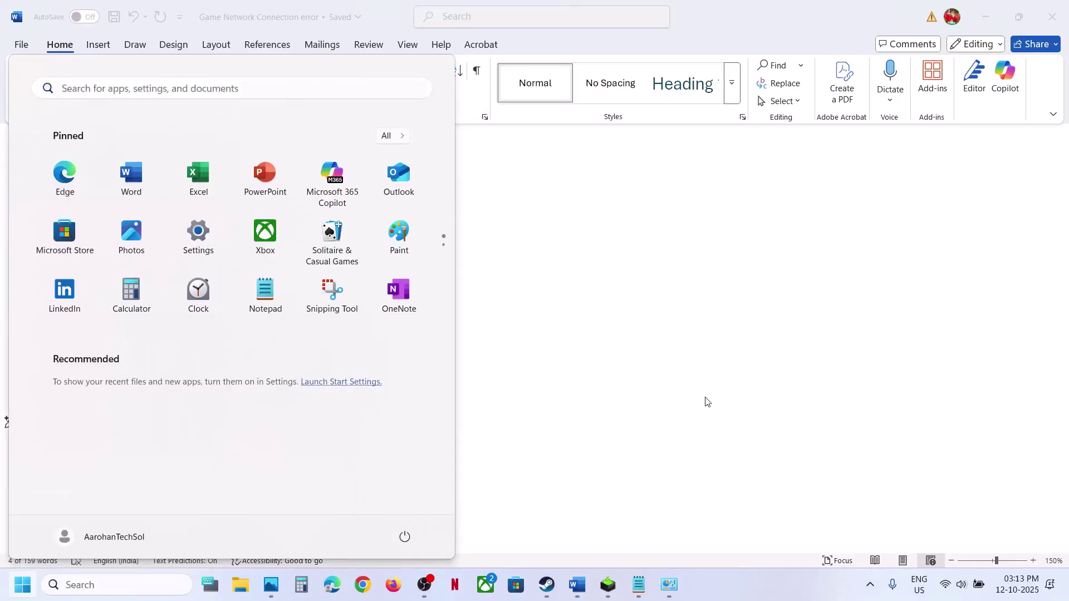
Step: Review Step 9 on closing the VPN, Step 10 on using Ethernet, and Step 11 on correct date, time, time zone and region
scroll(321, 444, "down", 2)
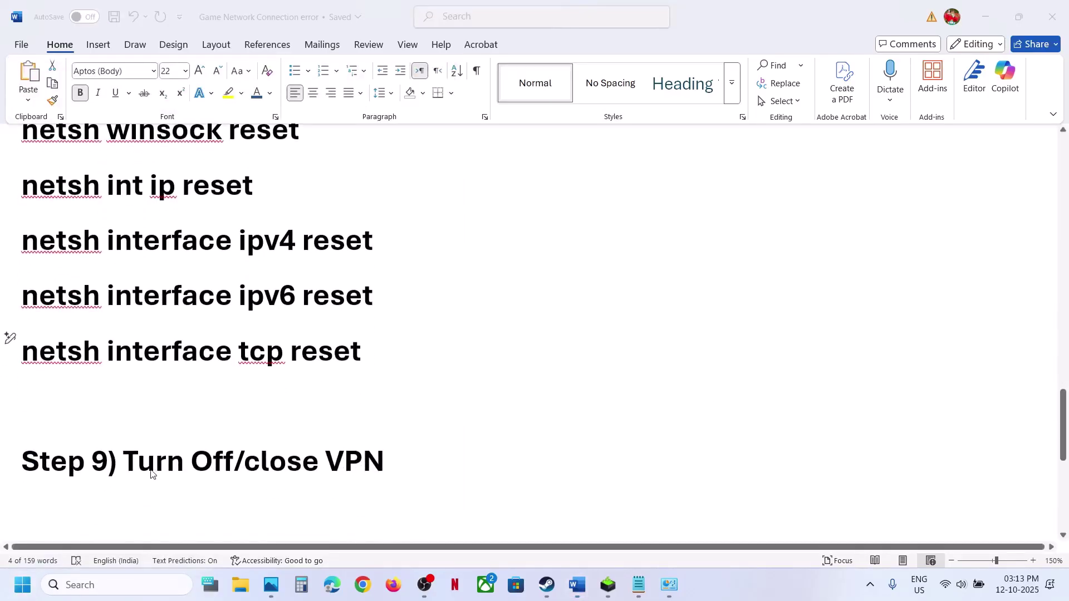
left_click_drag(143, 465, 348, 453)
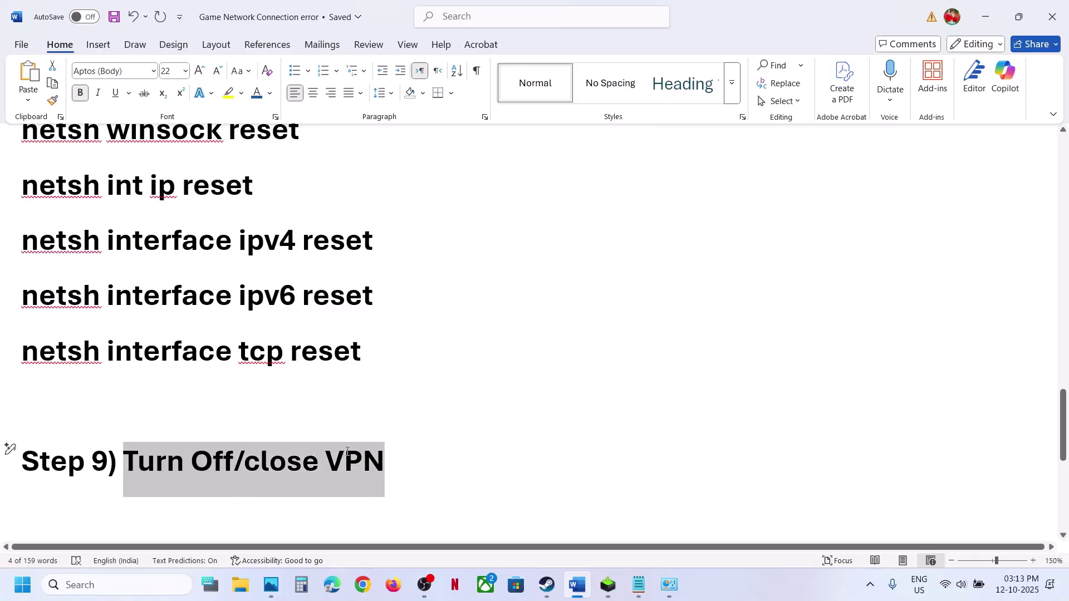
left_click_drag(347, 452, 347, 452)
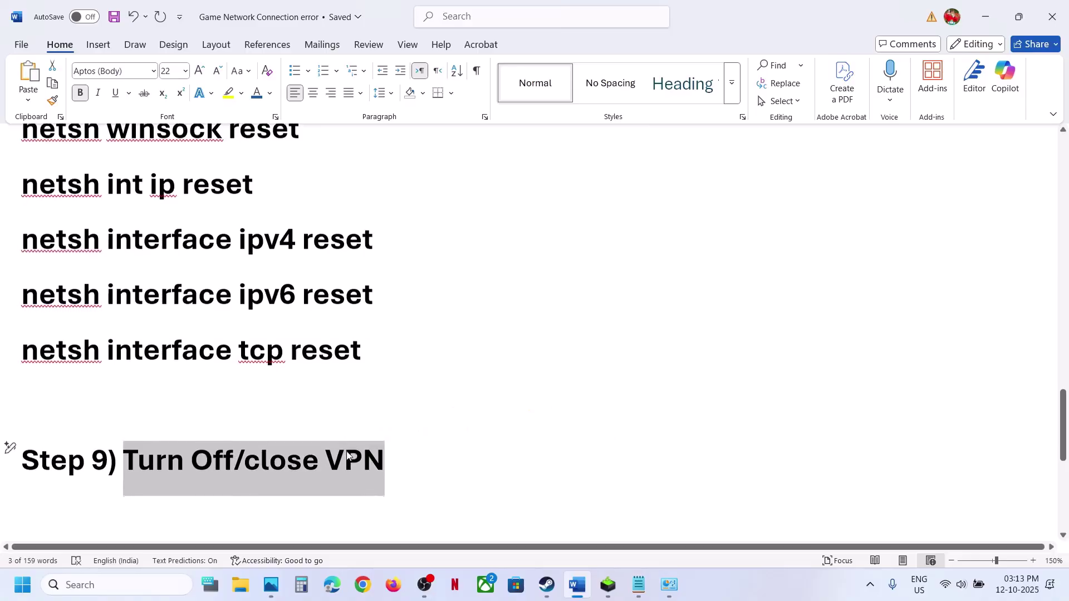
scroll(347, 452, "down", 2)
scroll(347, 451, "down", 5)
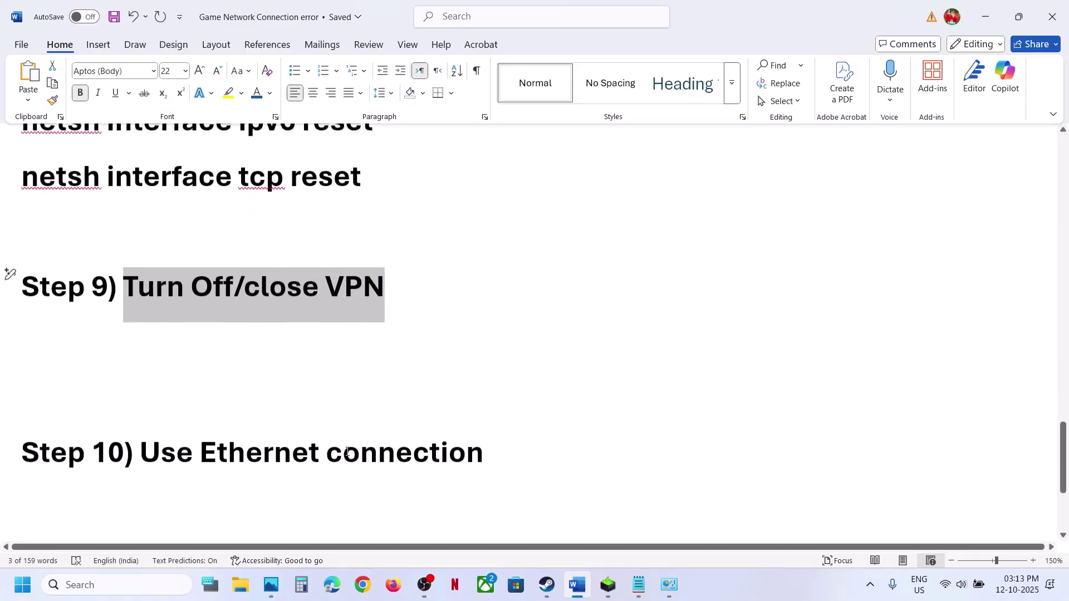
left_click_drag(201, 437, 549, 425)
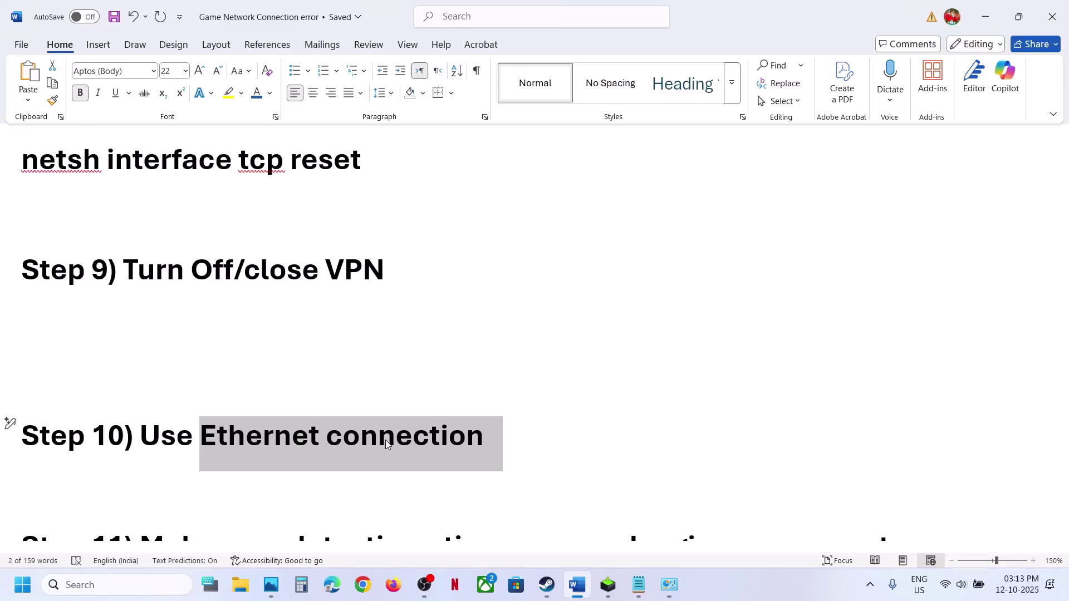
scroll(385, 440, "down", 2)
scroll(198, 446, "down", 1)
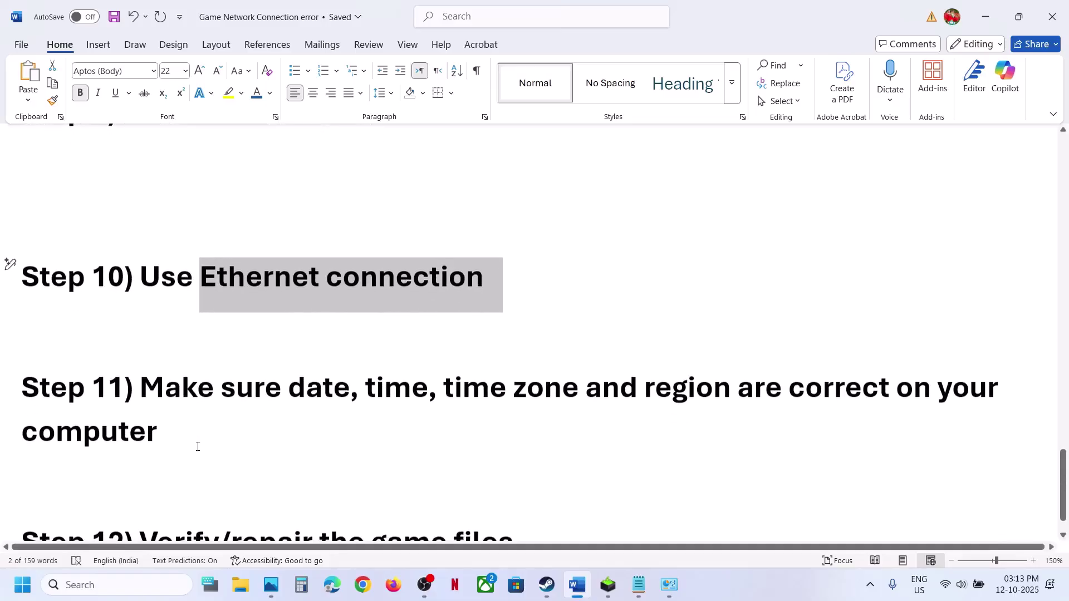
left_click_drag(162, 413, 698, 456)
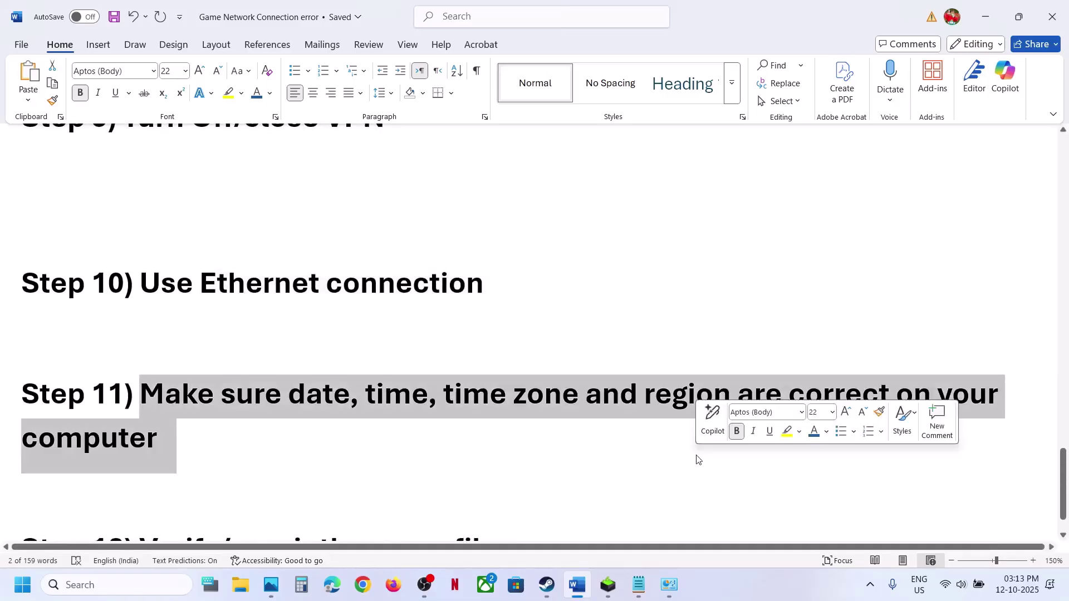
Step: Open the Windows date and time settings and switch automatic time zone off and back on
right_click(1030, 587)
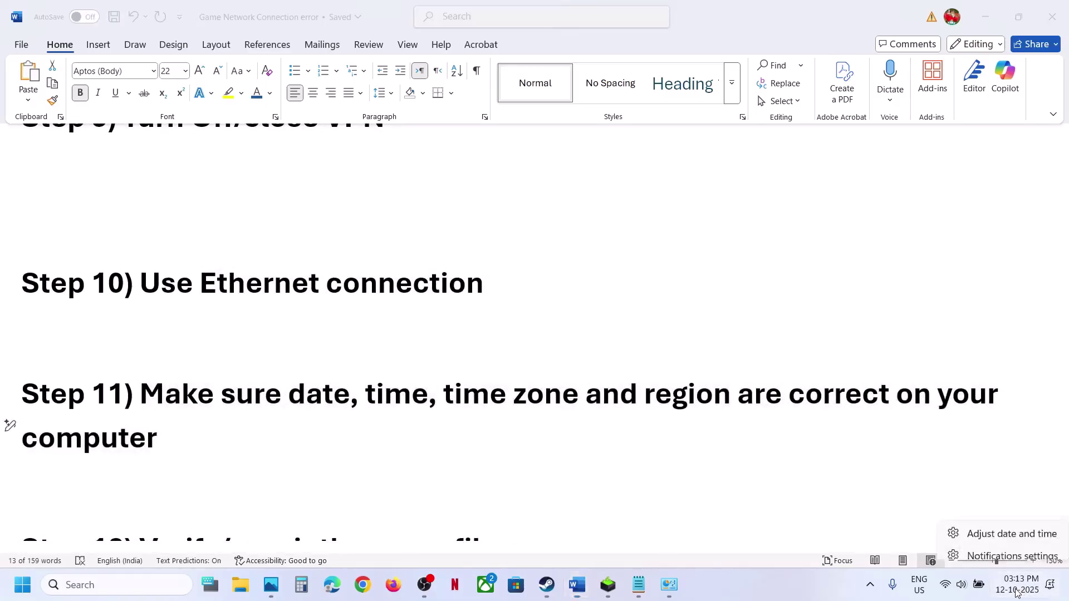
left_click(1005, 525)
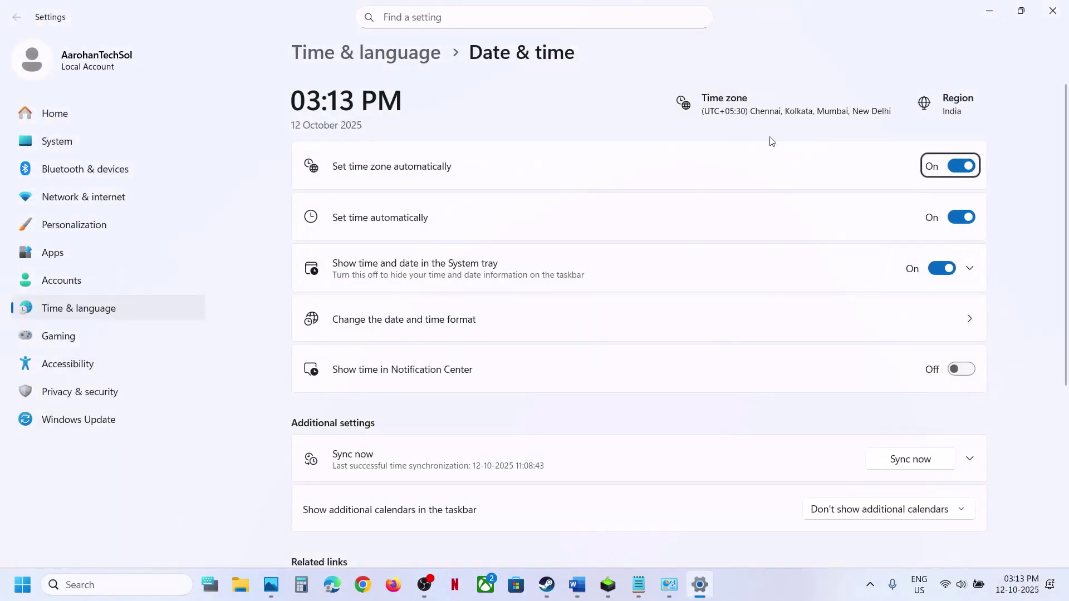
left_click(959, 167)
left_click(959, 170)
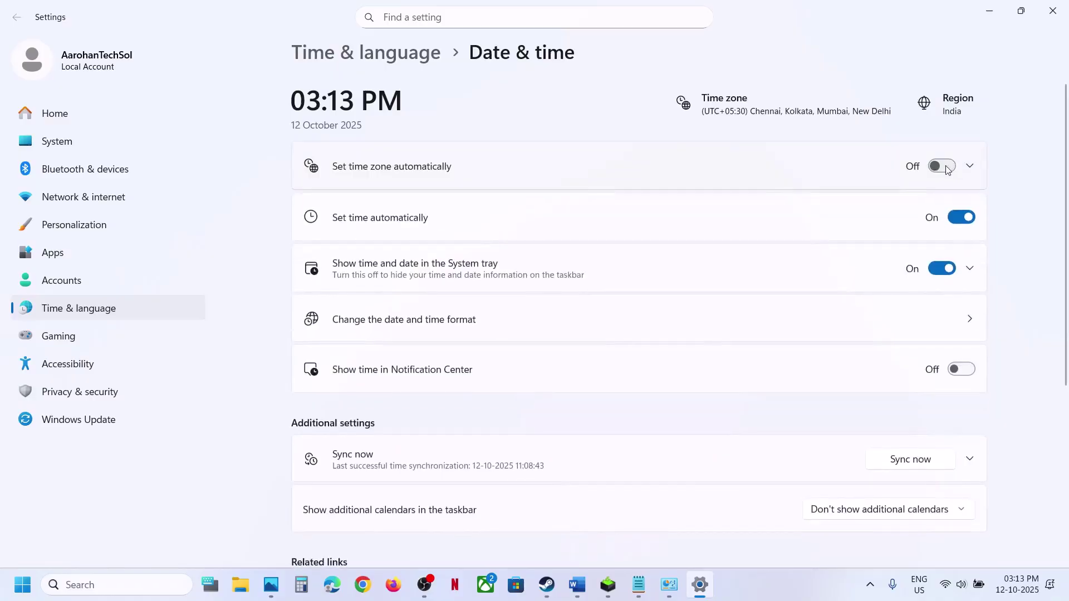
left_click(946, 166)
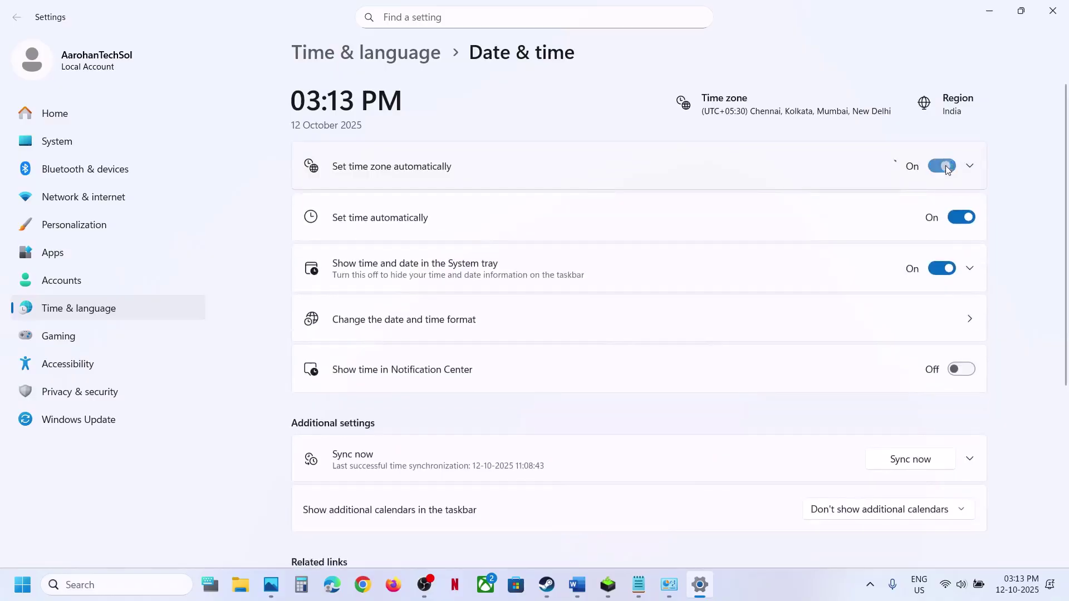
Step: Switch automatic time setting off and back on, then synchronize the clock
left_click(957, 218)
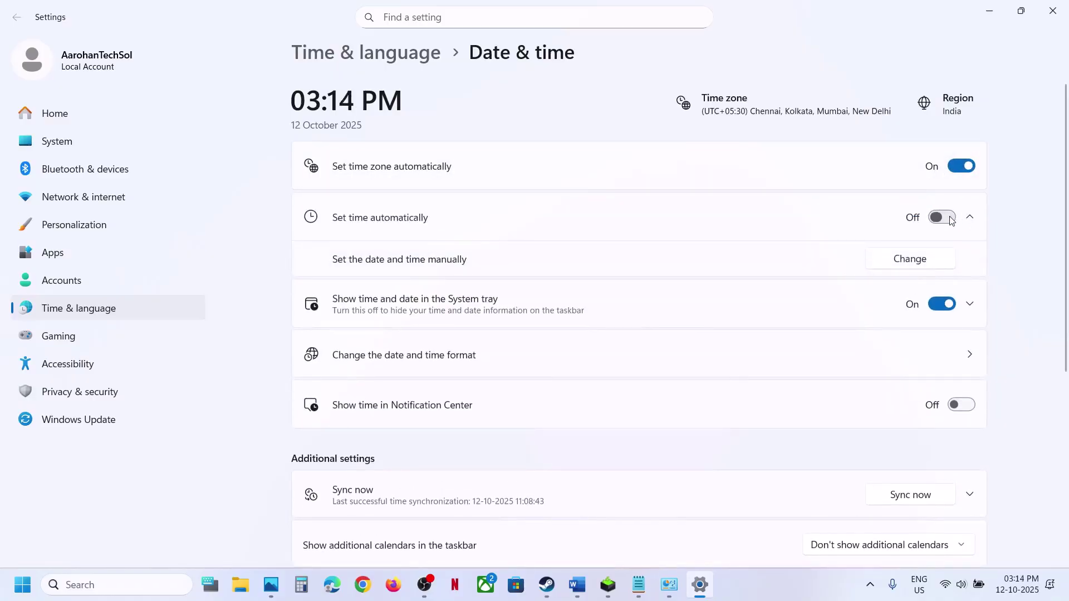
left_click(958, 218)
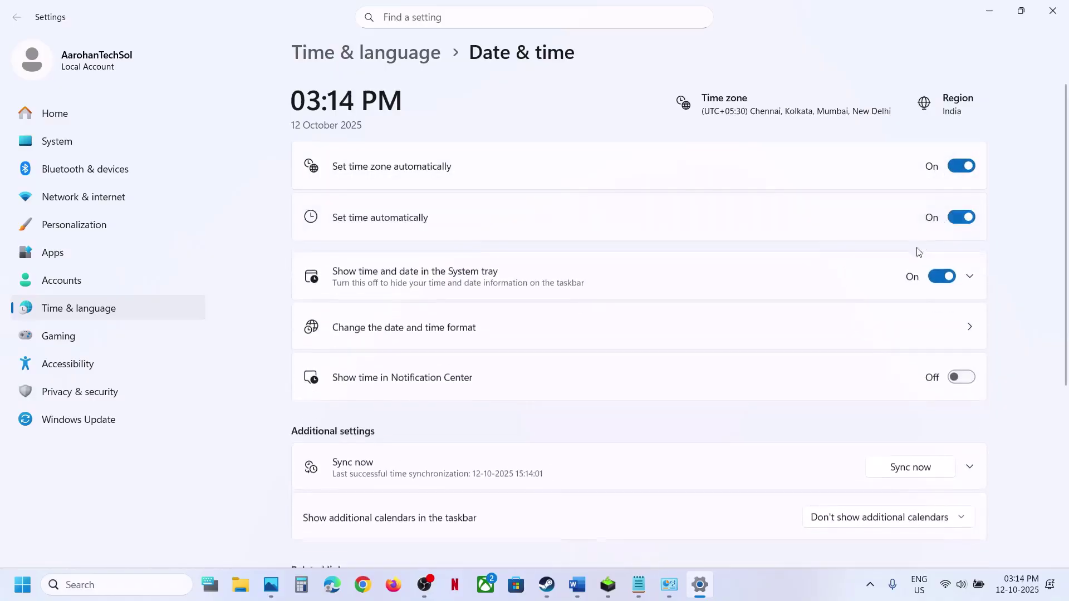
left_click(910, 468)
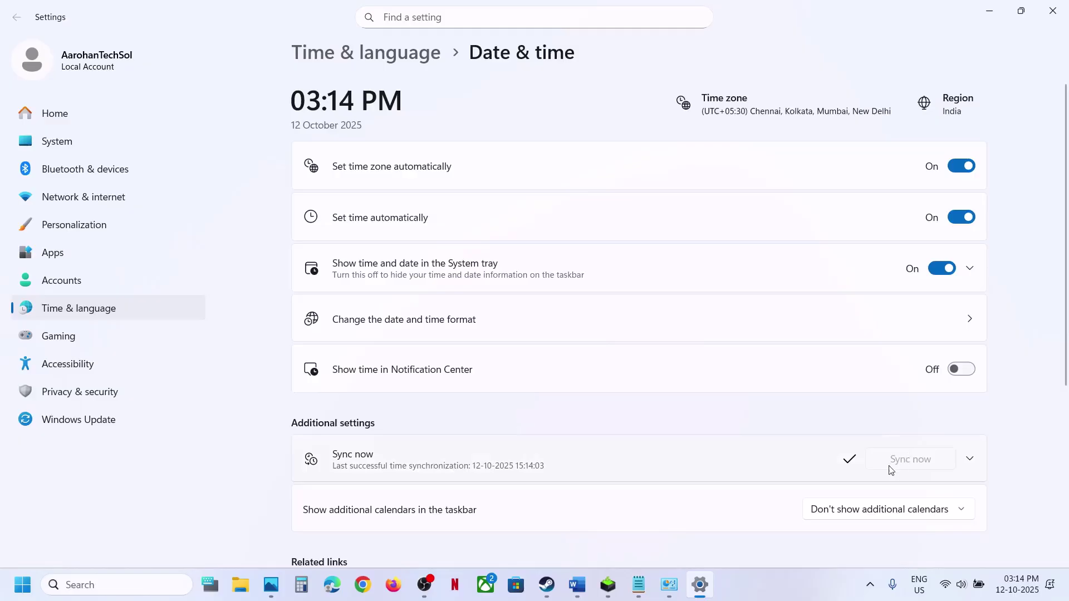
Step: Check the country or region in the Language & region settings, then close Settings
left_click(121, 317)
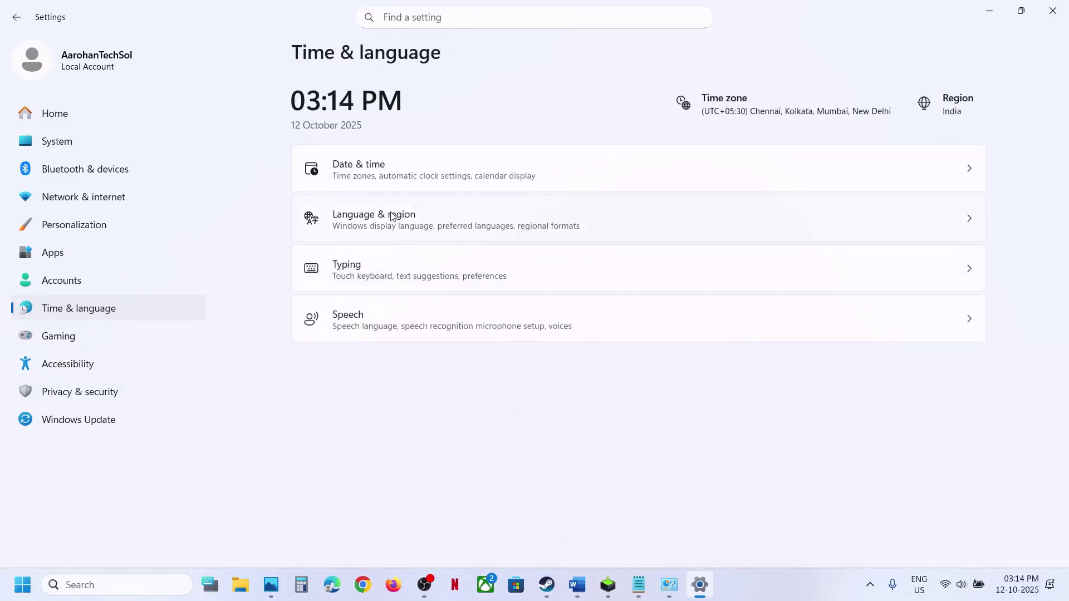
left_click(392, 217)
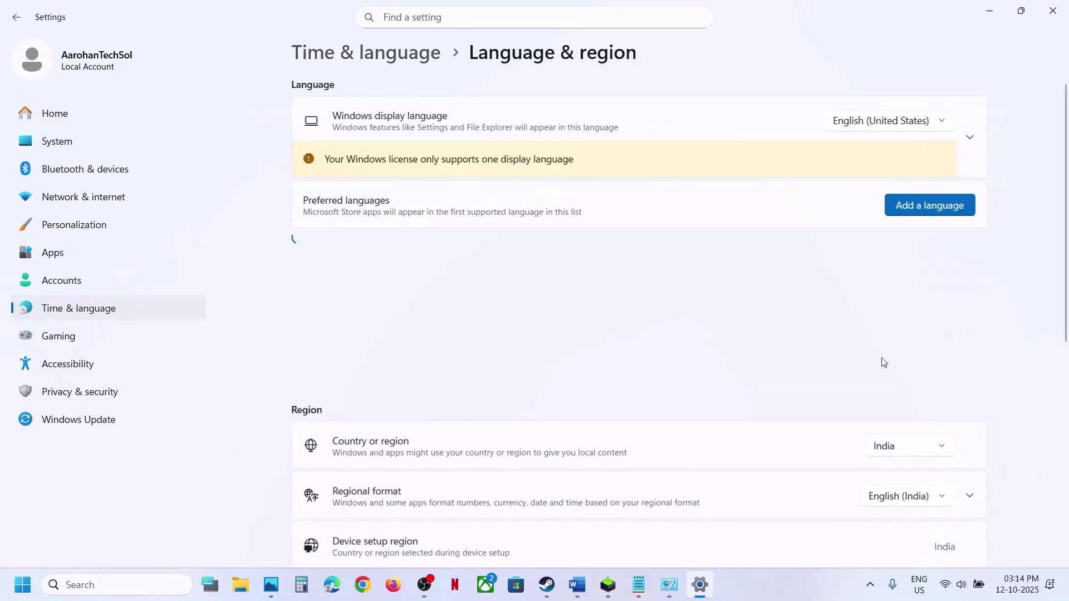
left_click(894, 460)
left_click(890, 447)
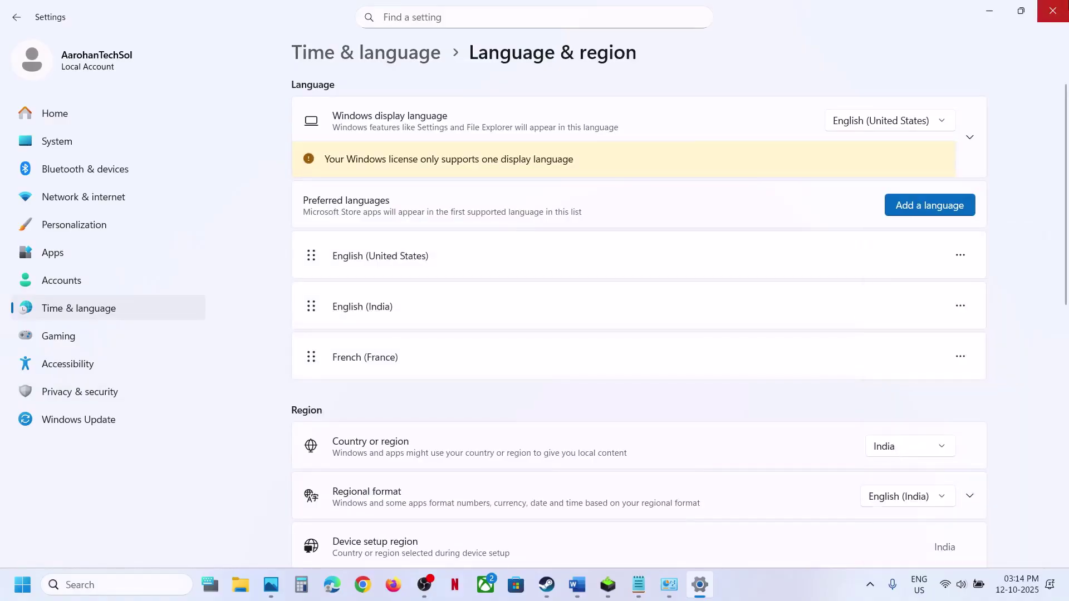
left_click(1052, 11)
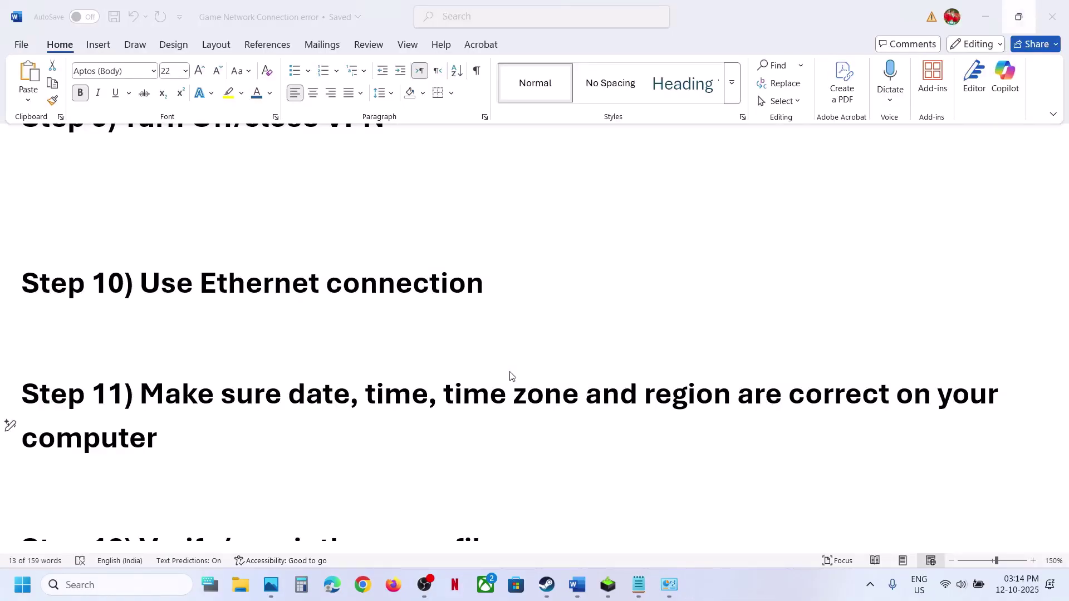
Step: Read Step 12 on verifying game files, then switch to Steam, view Little Nightmares III's Installed Files properties, and close them
scroll(512, 377, "down", 1)
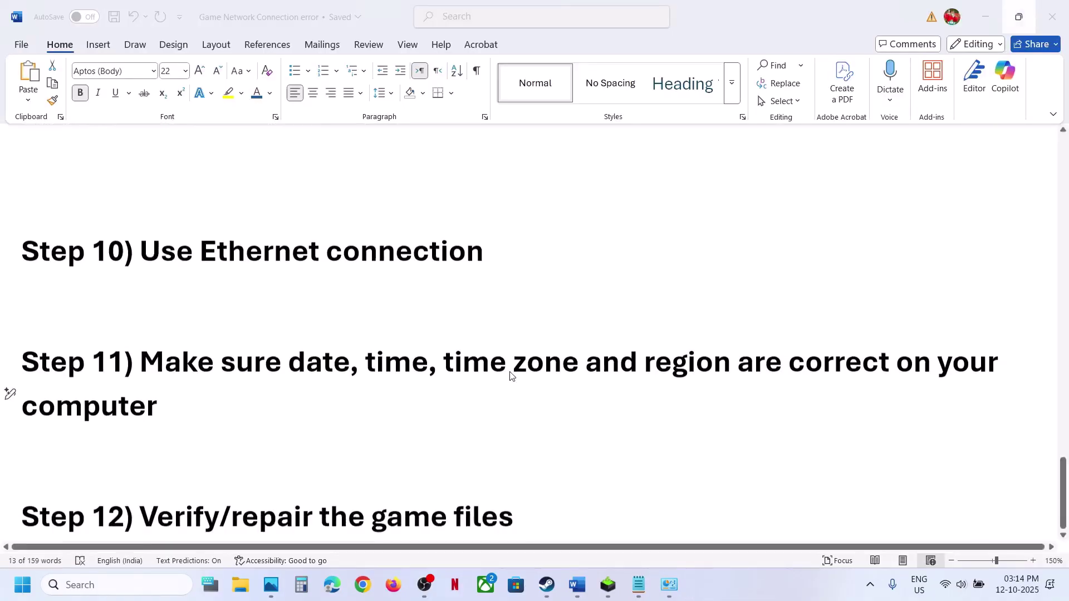
double_click(200, 492)
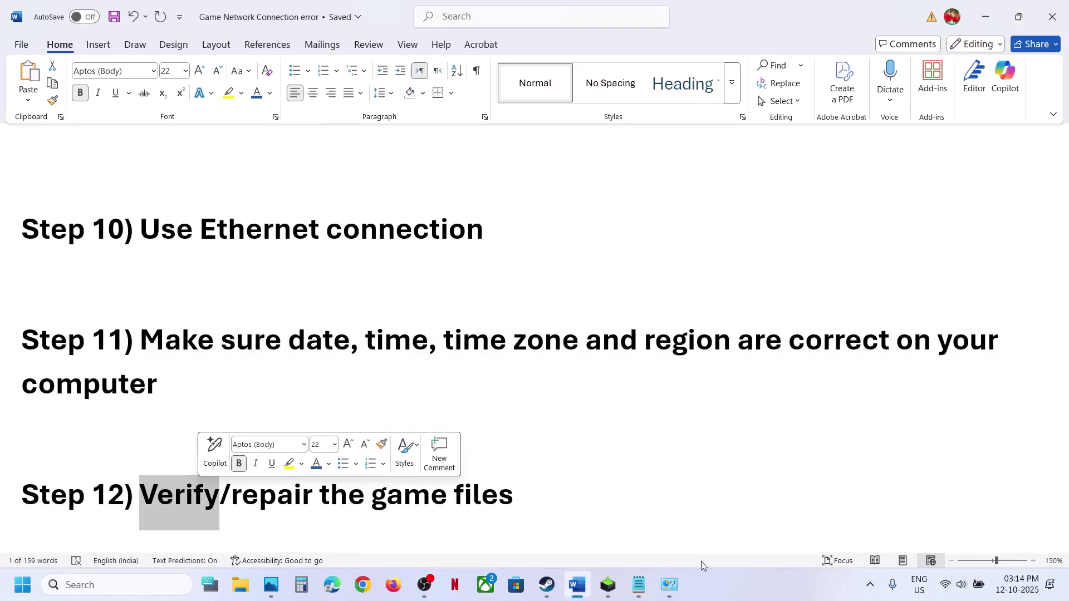
left_click(548, 585)
right_click(134, 343)
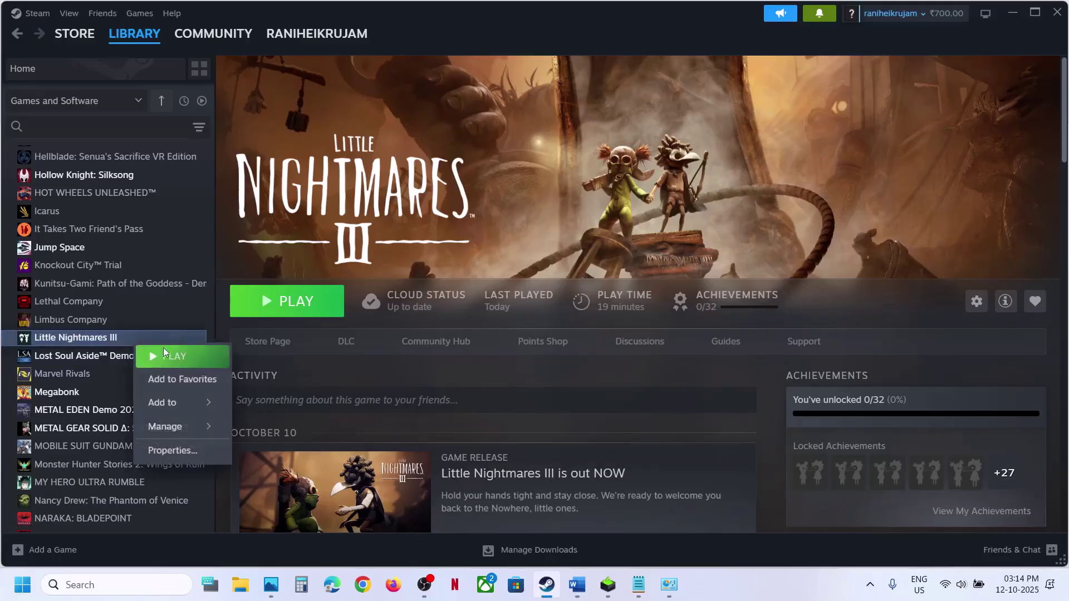
left_click(195, 453)
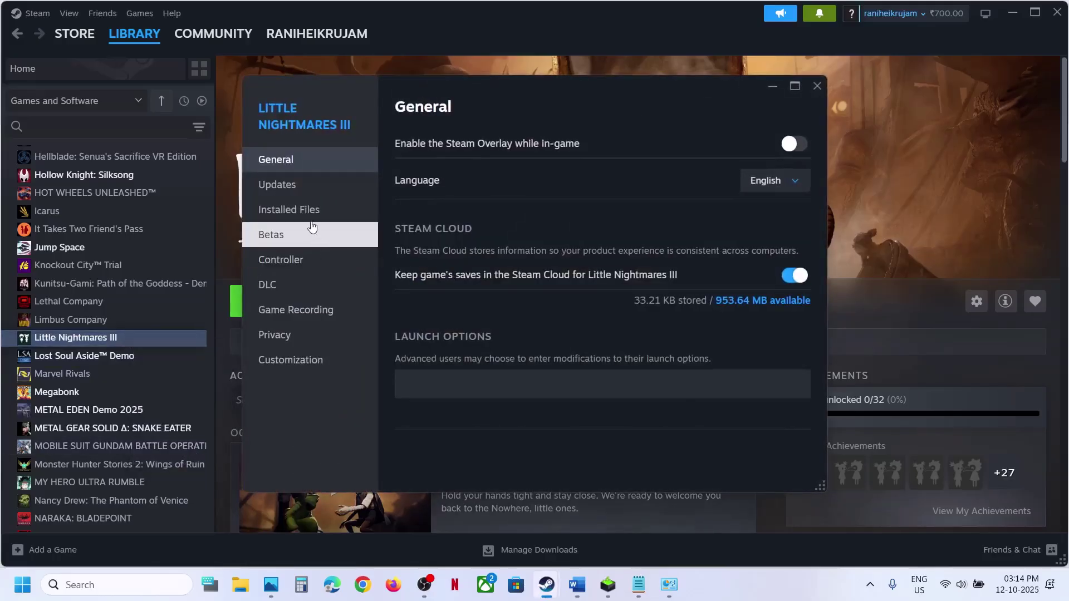
left_click(310, 217)
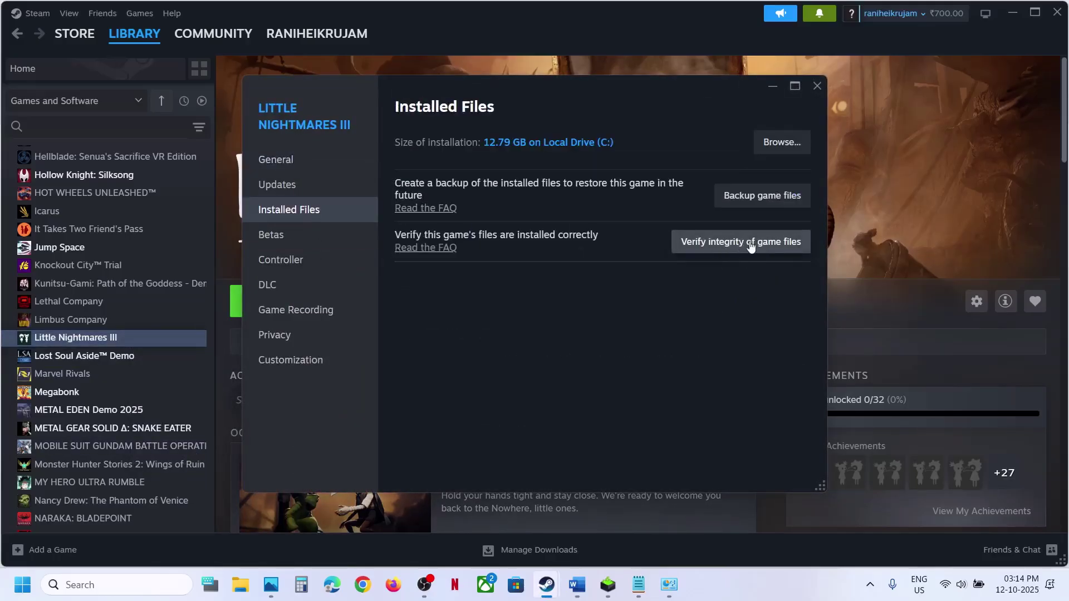
left_click(816, 87)
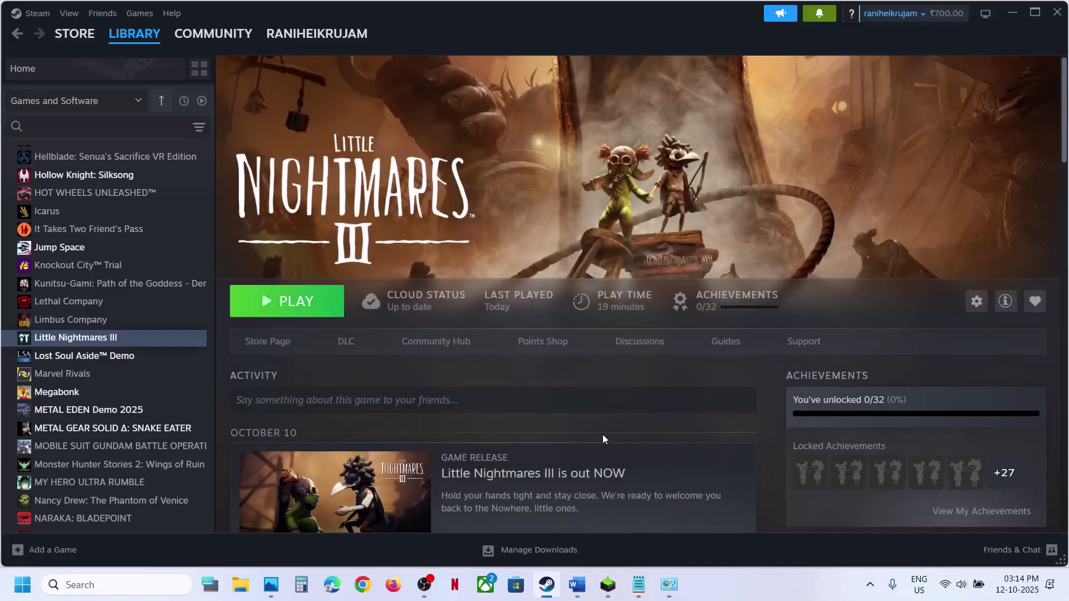